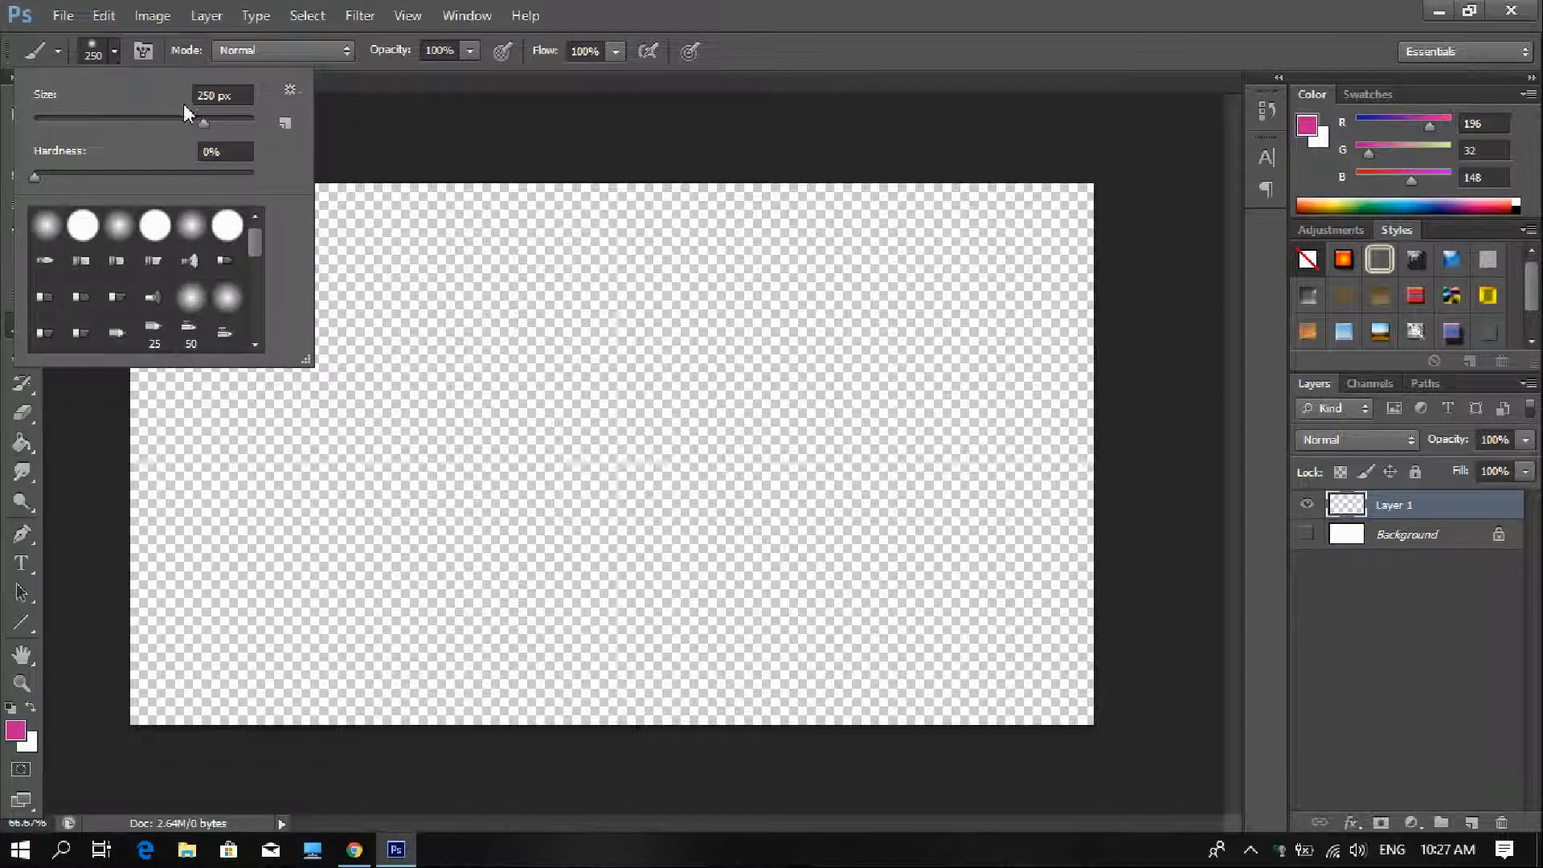
Set the brush size to 750 px with 0% hardness.
left_click_drag(218, 94, 179, 96)
type("750")
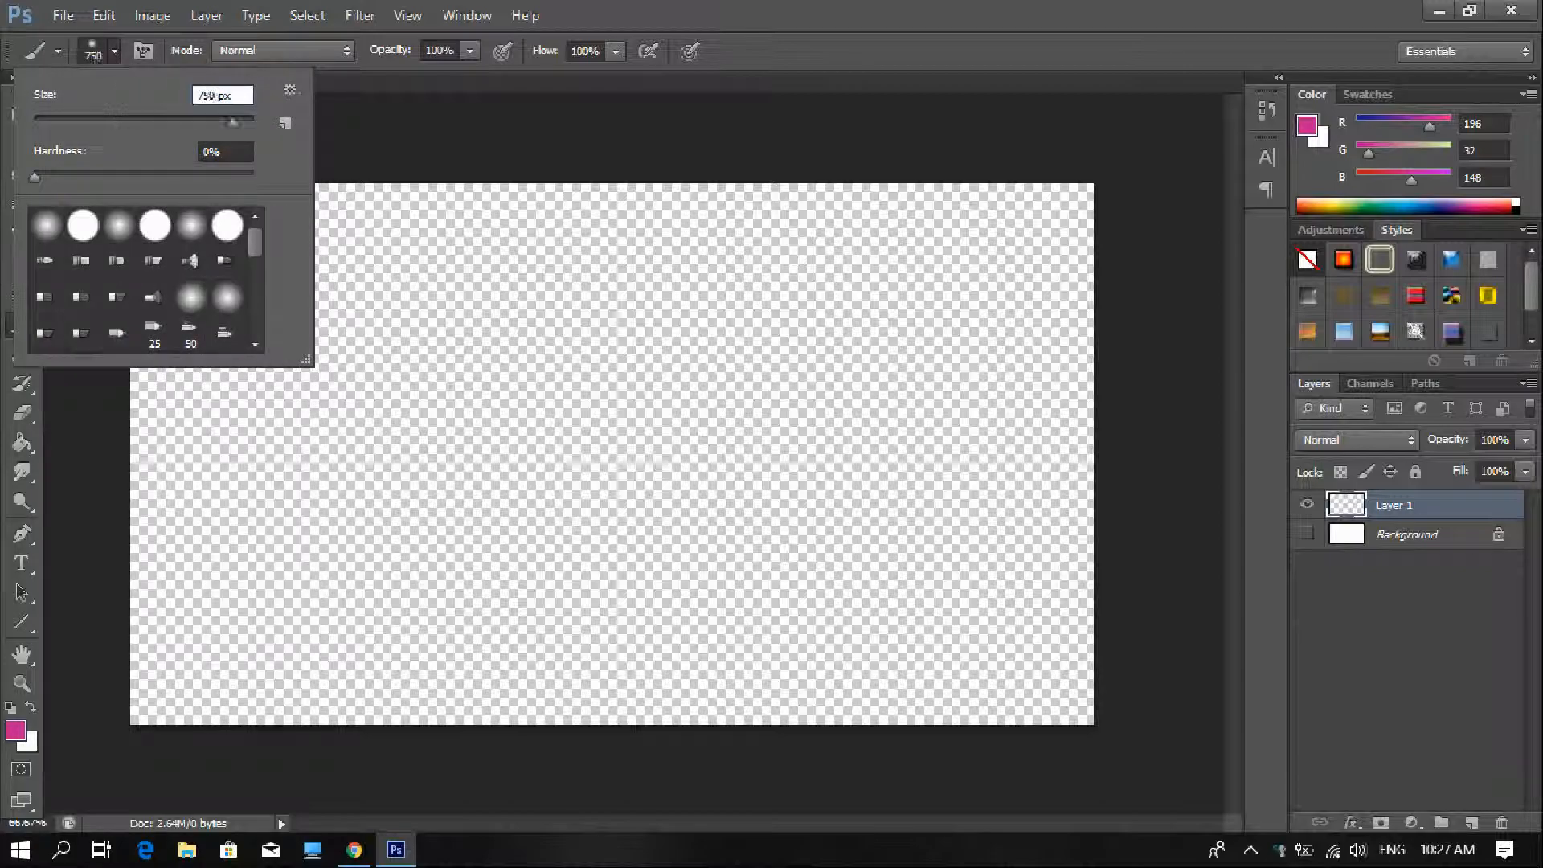
left_click(206, 156)
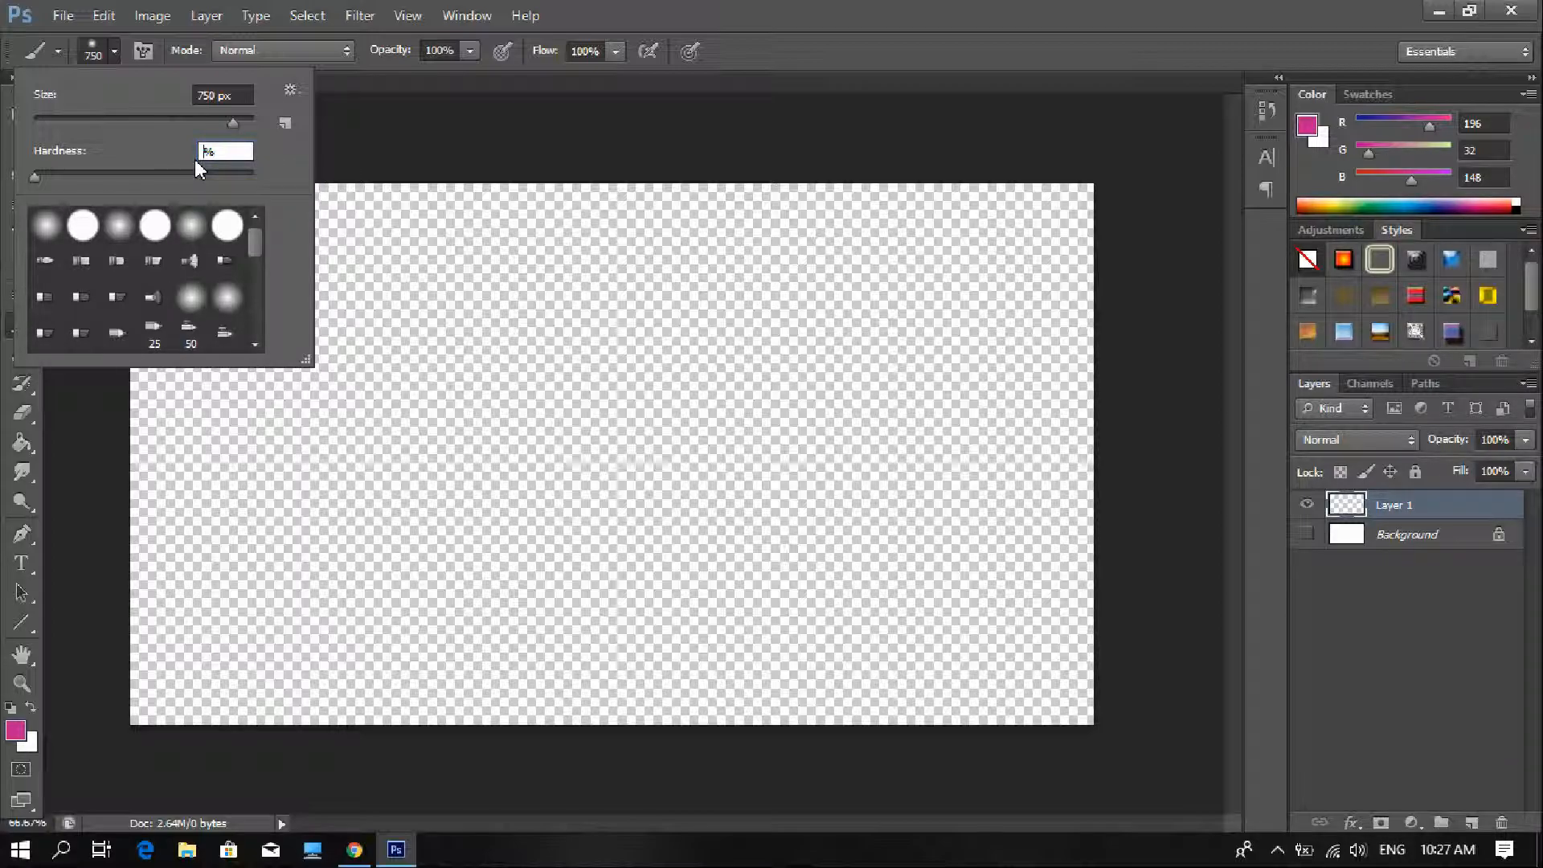
left_click(97, 53)
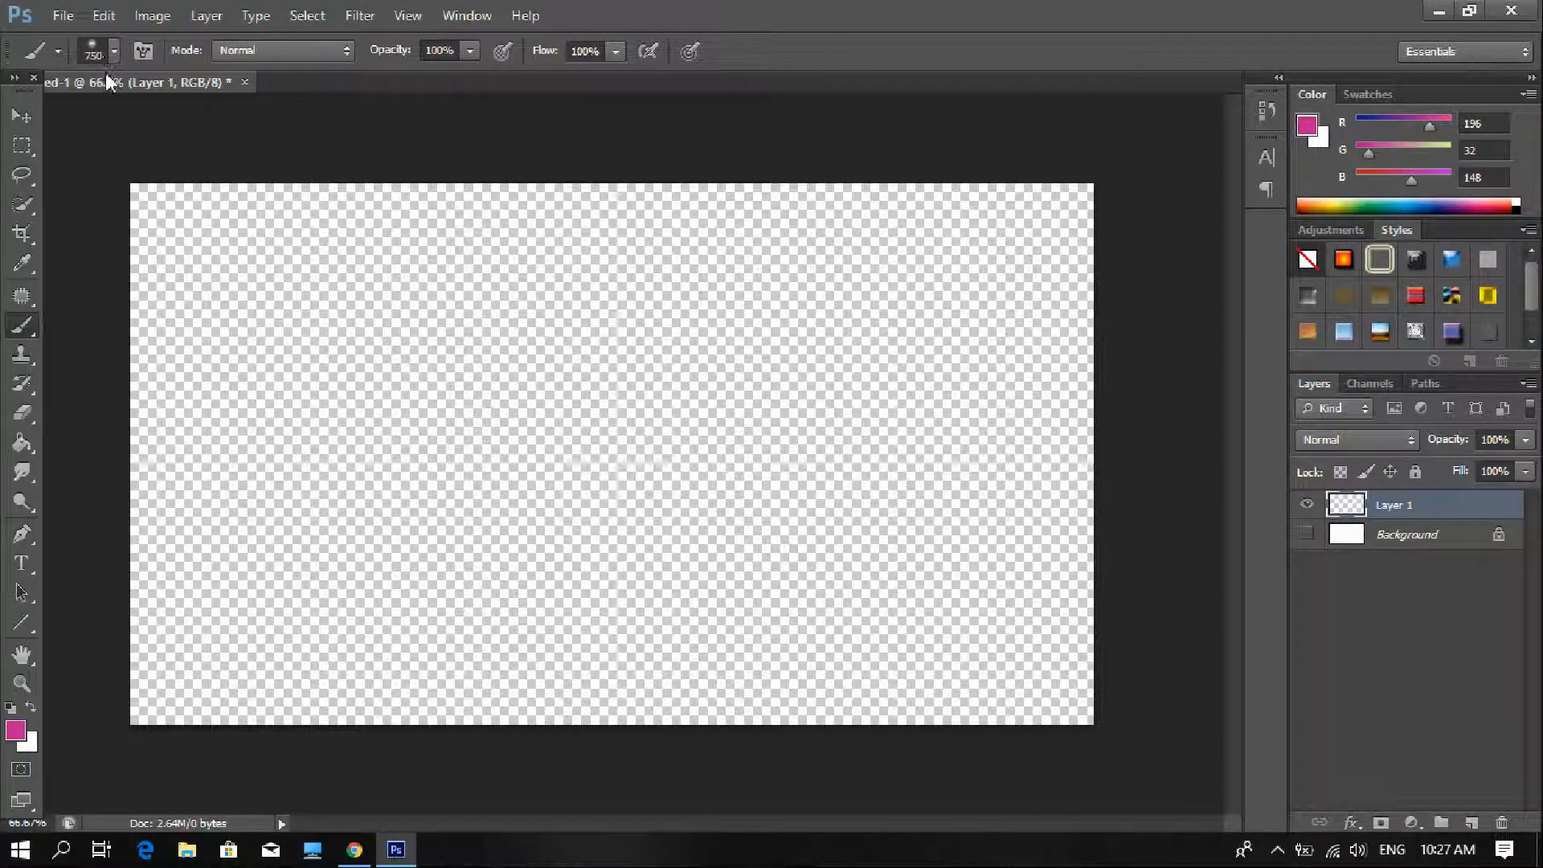
Set the foreground colour to near-white (RGB 252, 252, 252) and paint one soft spot at the top centre of Layer 1.
left_click(1307, 125)
left_click(364, 531)
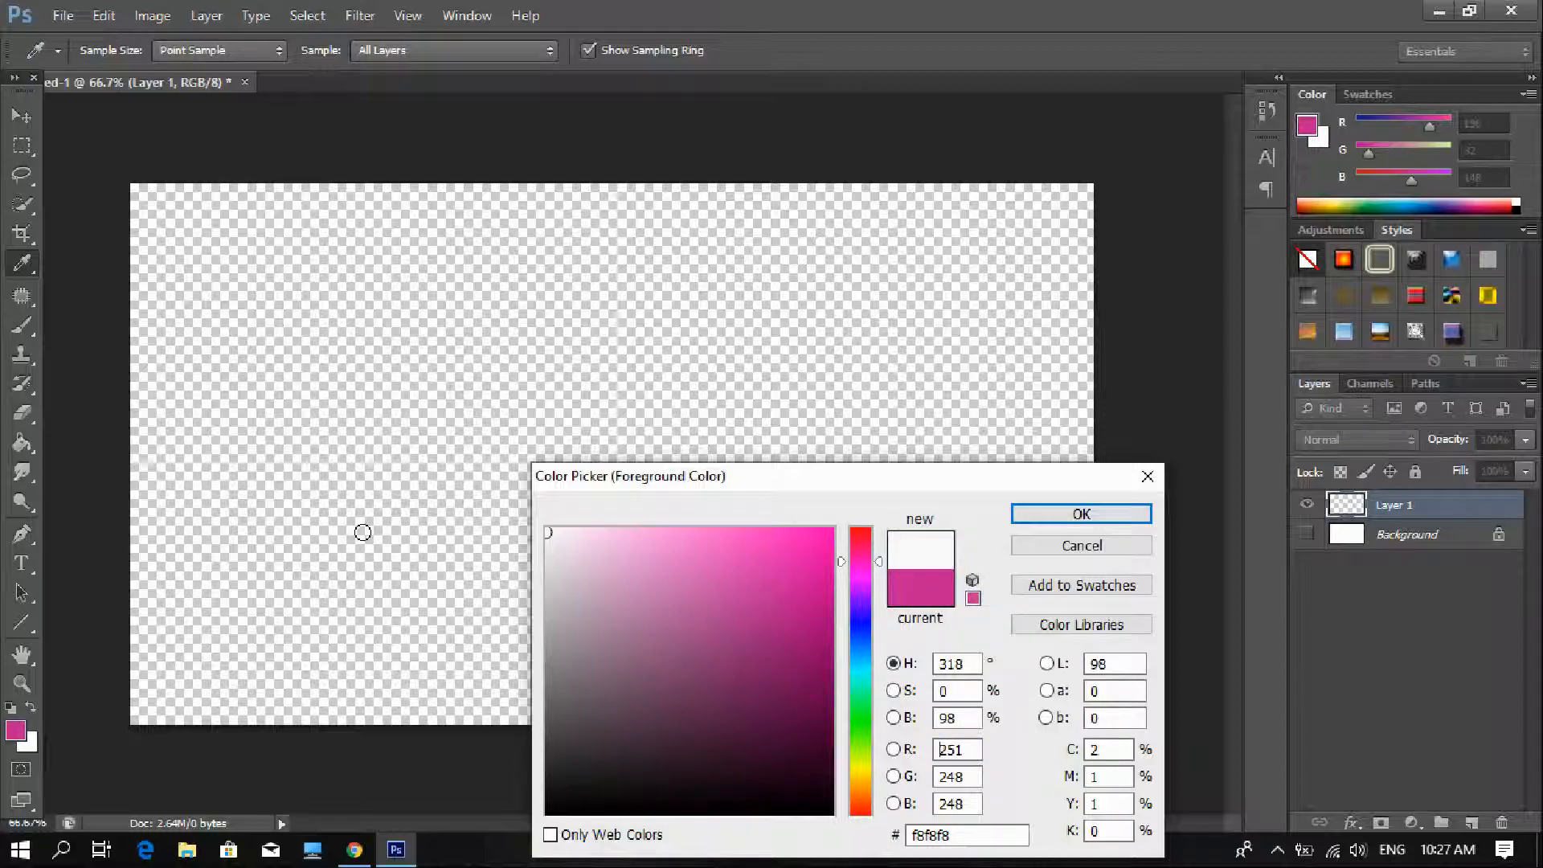
left_click(1069, 513)
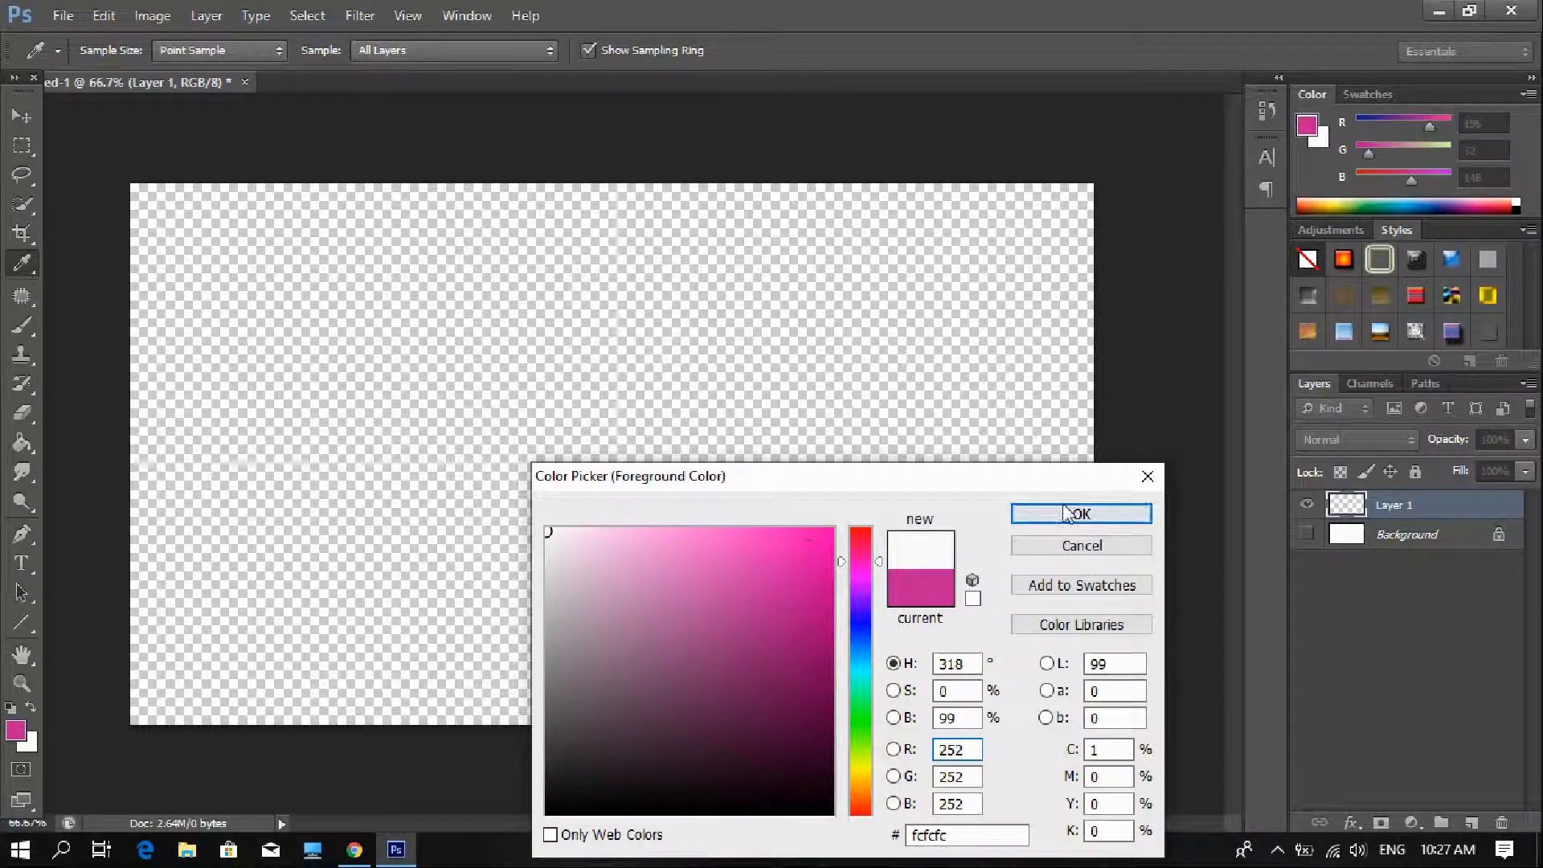
left_click(635, 189)
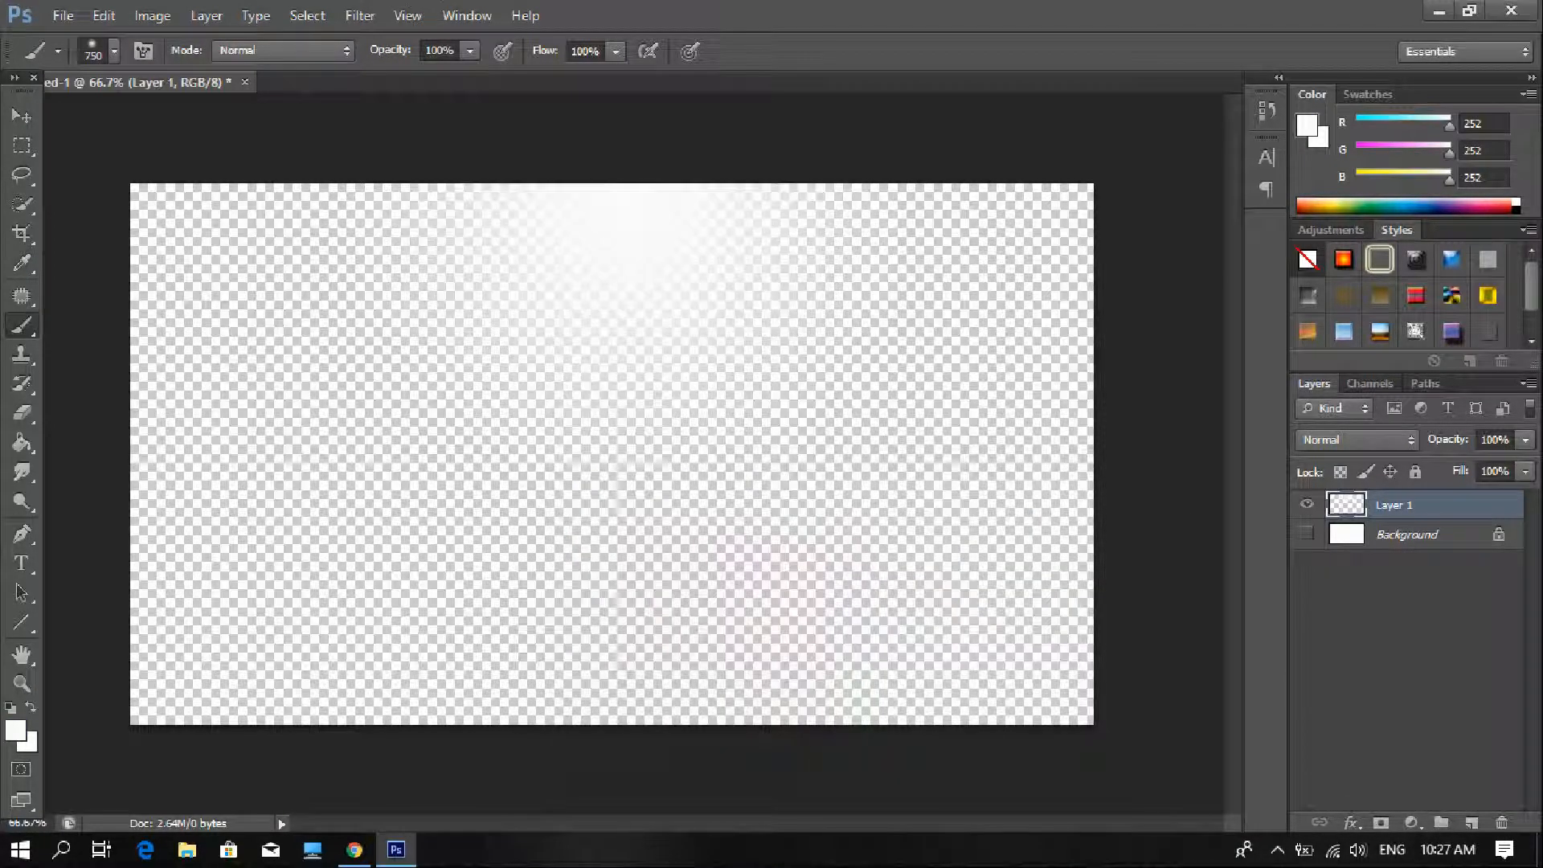
Set the foreground colour to black (000000) and the brush size to 300 px.
left_click(1319, 134)
left_click(547, 813)
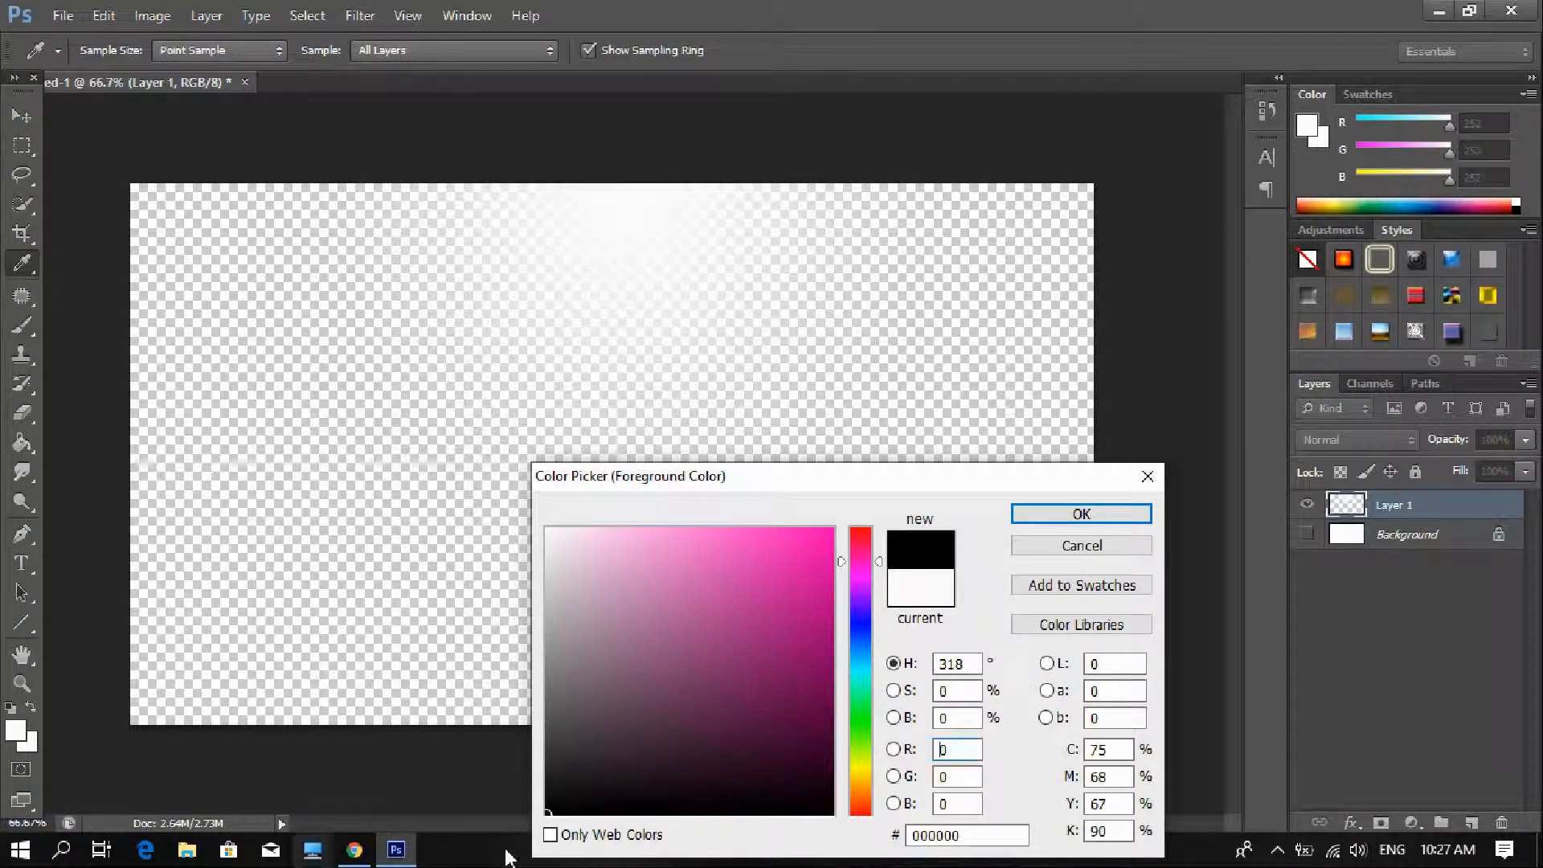
left_click(1081, 514)
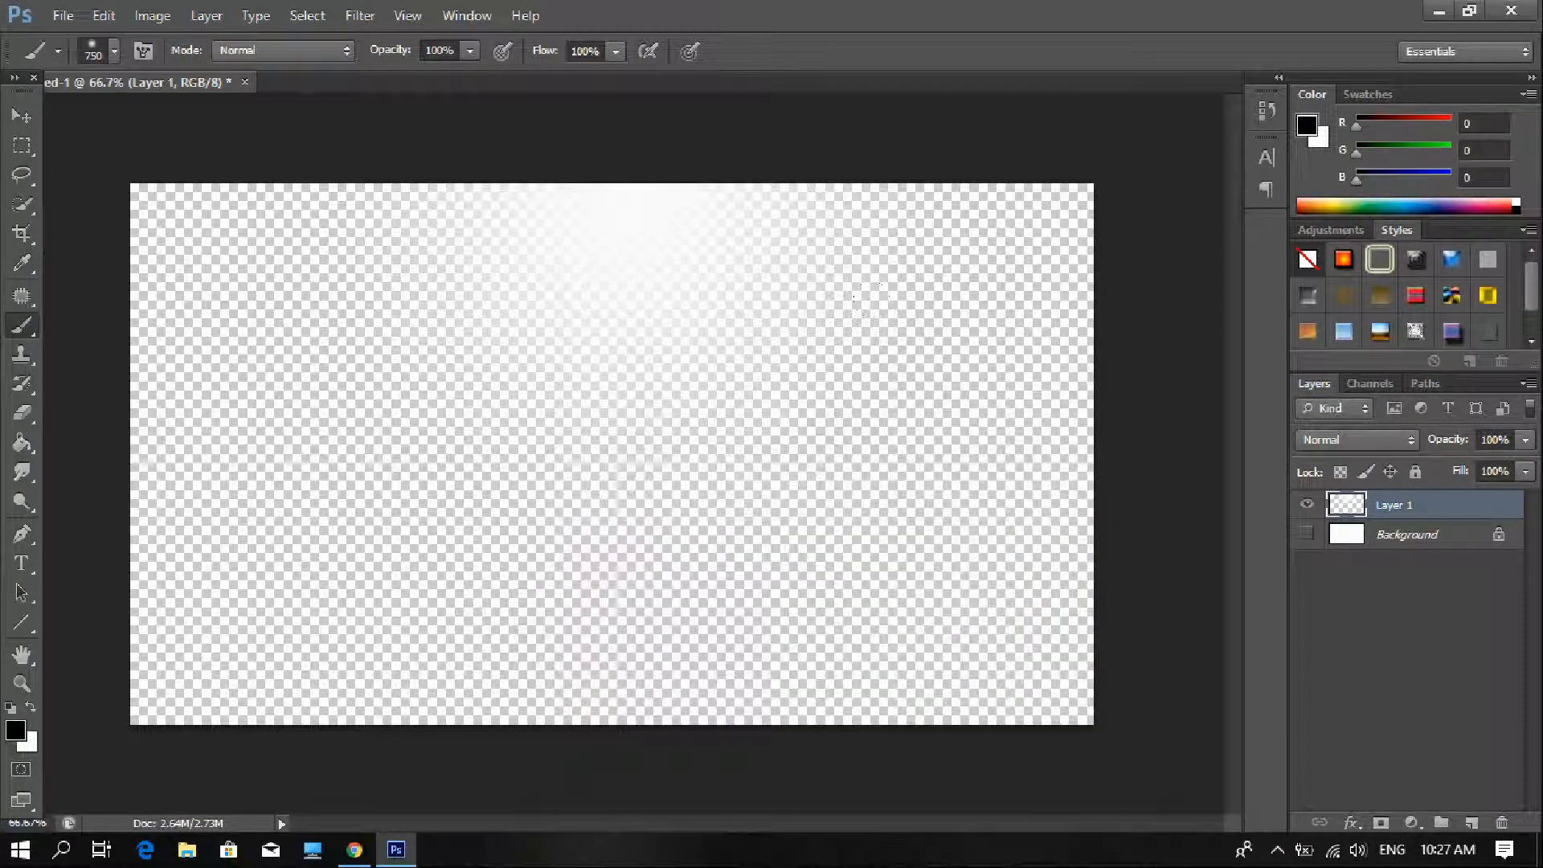
left_click(115, 53)
double_click(215, 95)
type("300")
key("Return")
Paint soft black shading along the left and bottom edges of the canvas on Layer 1.
left_click(116, 201)
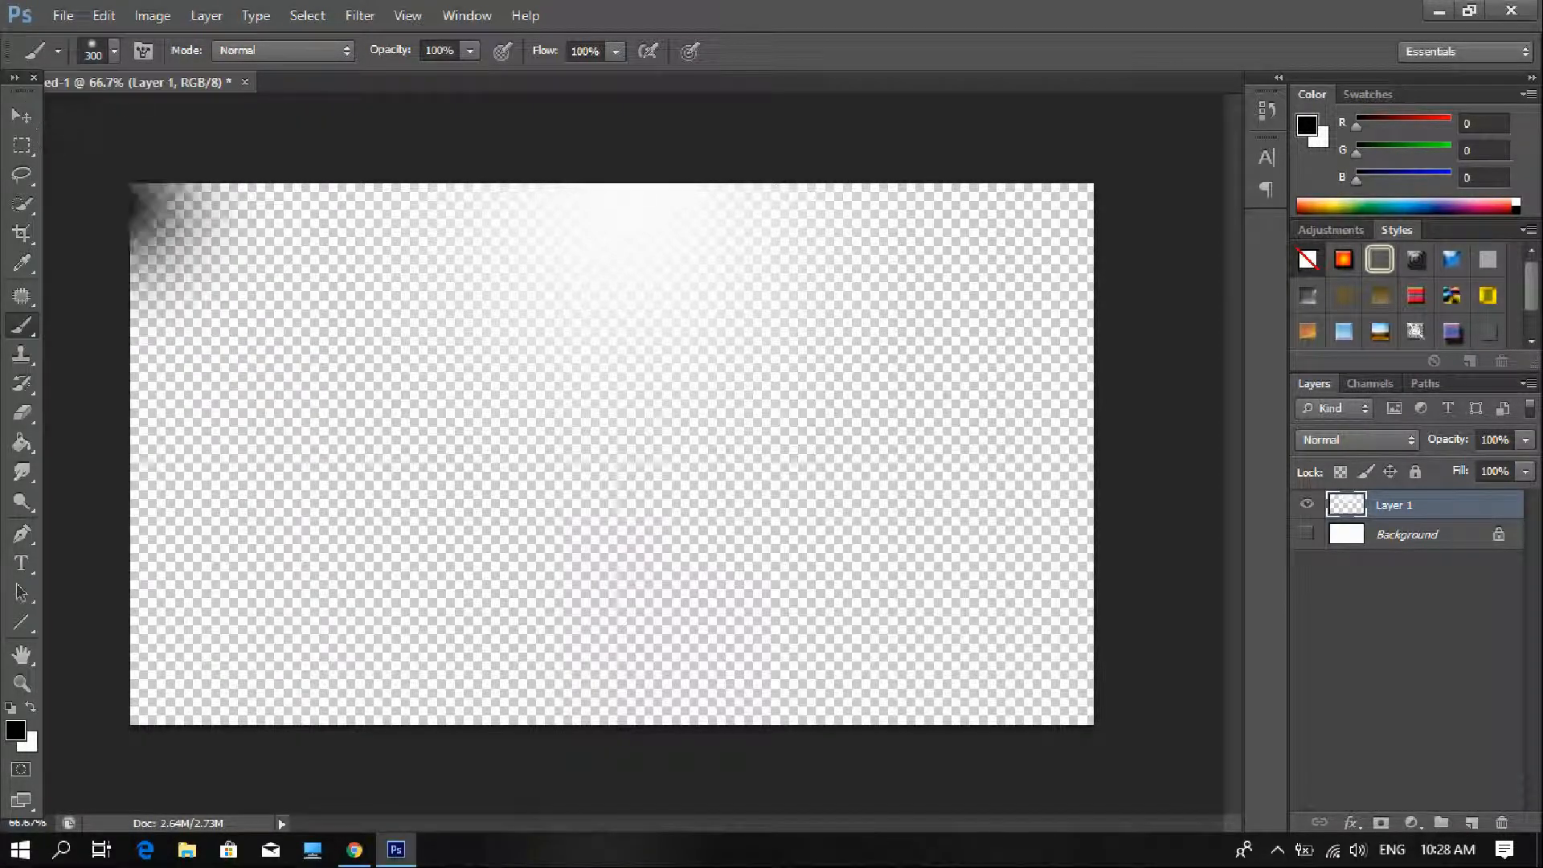
mouse_move(125, 209)
left_mouse_down()
mouse_move(133, 402)
mouse_move(59, 474)
mouse_move(59, 643)
mouse_move(59, 614)
left_mouse_up()
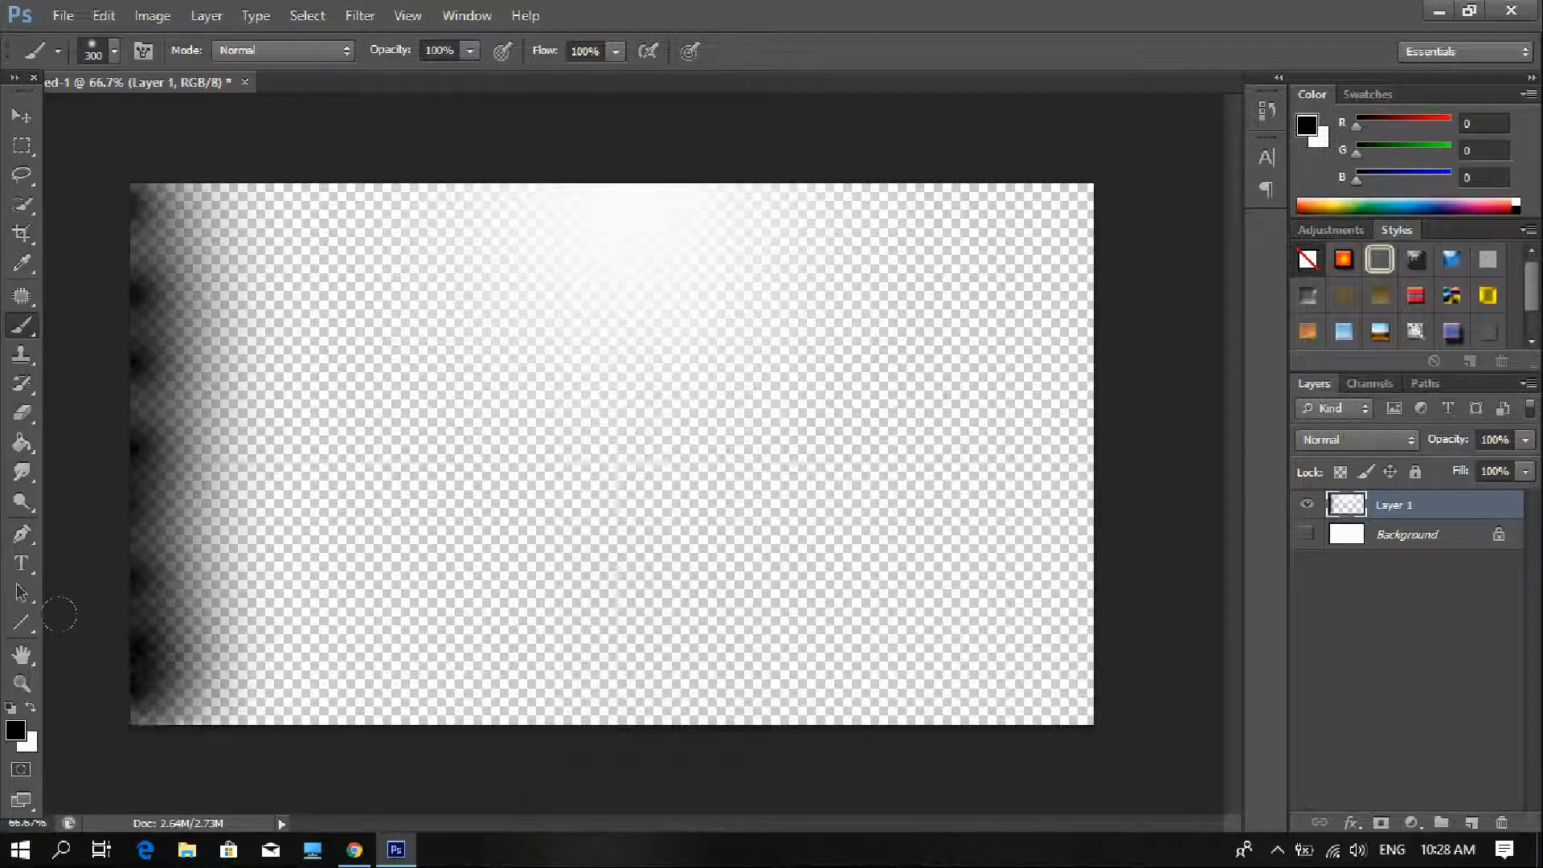
left_click(140, 231)
left_click(138, 756)
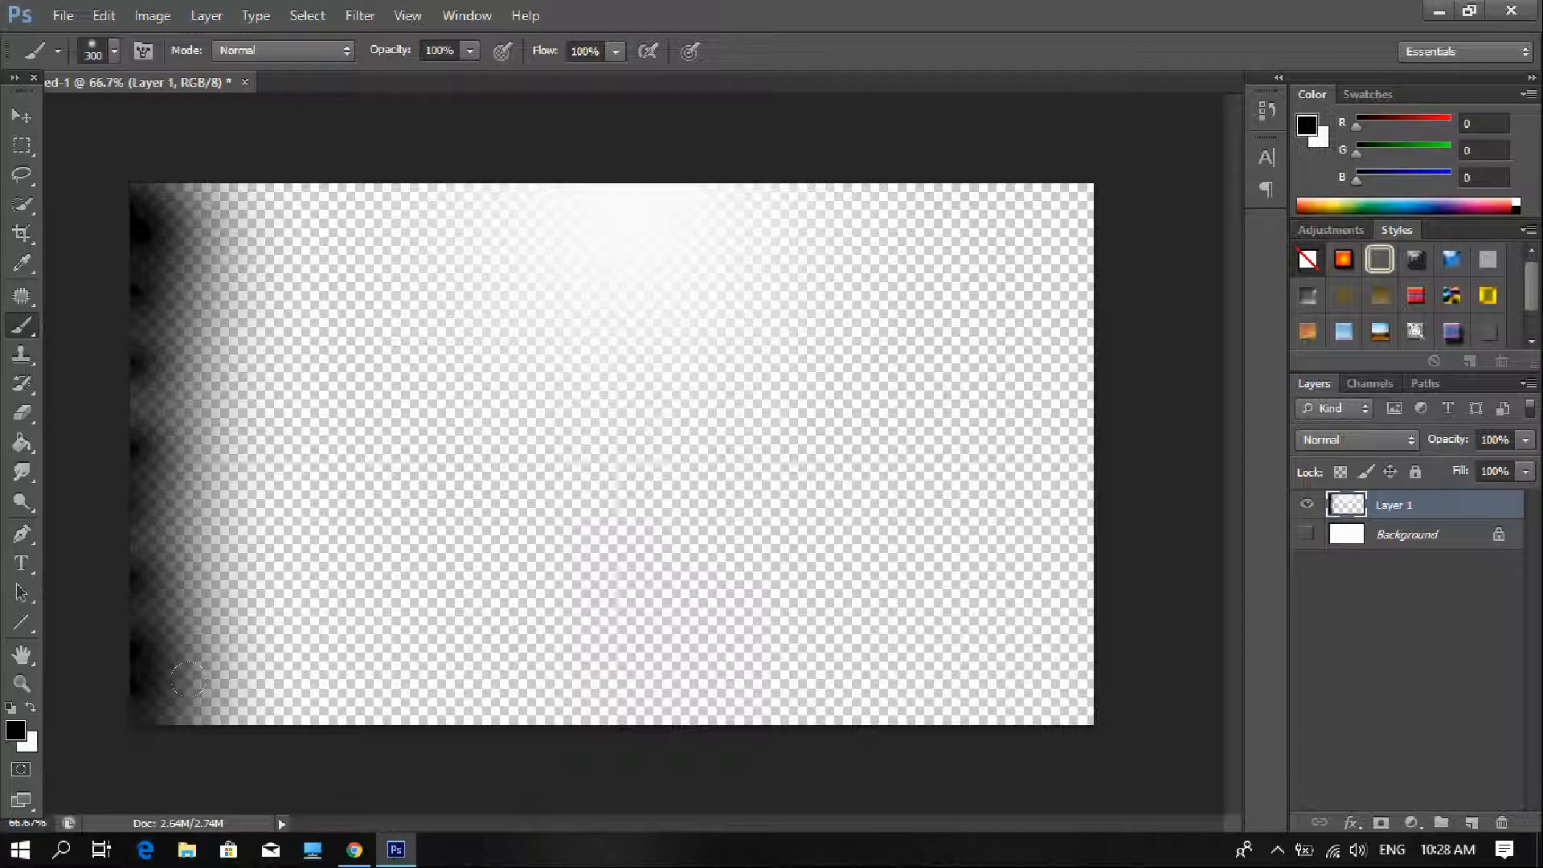
left_click(205, 730)
mouse_move(218, 674)
left_mouse_down()
mouse_move(799, 687)
mouse_move(687, 700)
mouse_move(986, 726)
mouse_move(986, 713)
mouse_move(463, 715)
mouse_move(123, 693)
left_mouse_up()
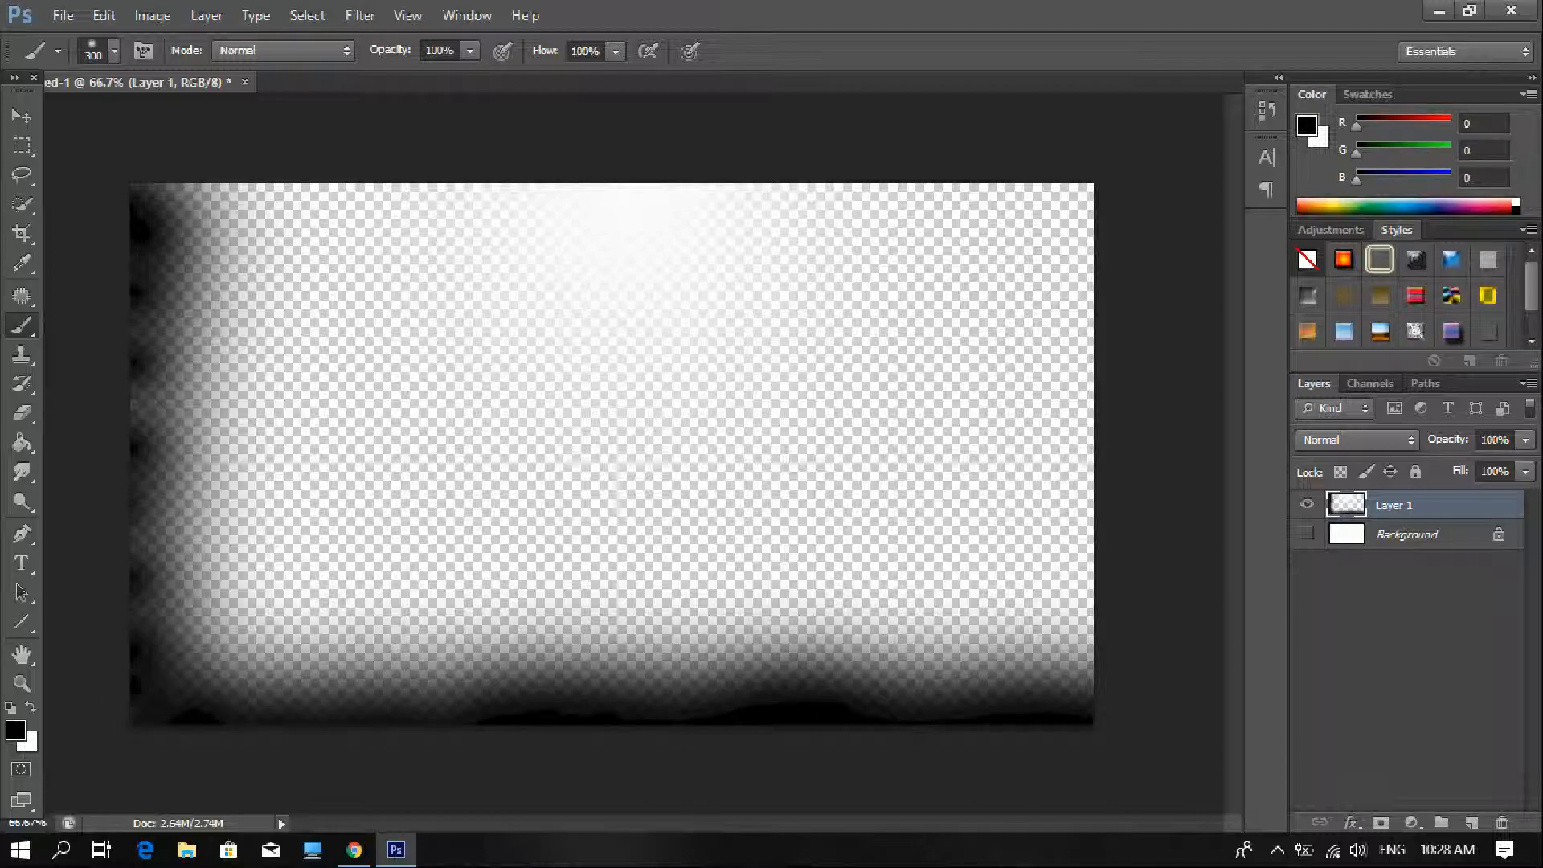
Paint soft black shading down the right edge of the canvas.
left_click_drag(1085, 201, 1059, 299)
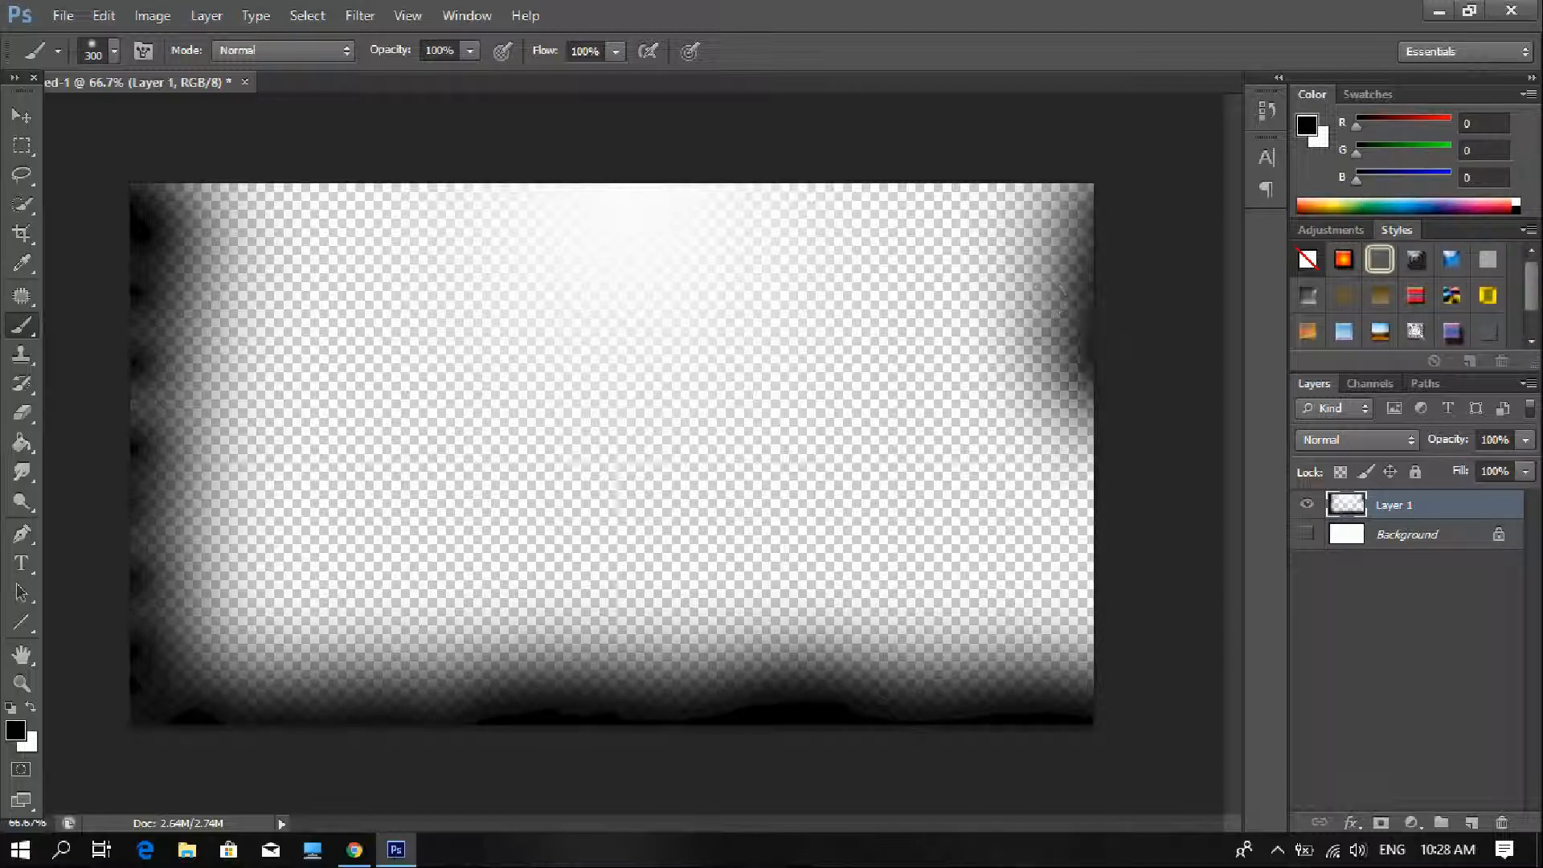
mouse_move(1054, 365)
left_mouse_down()
mouse_move(1085, 522)
mouse_move(1085, 631)
left_mouse_up()
left_click_drag(1087, 199, 1089, 210)
left_click_drag(1080, 367, 1089, 591)
Darken the canvas's left edge and its corners with additional black brush dabs and strokes.
left_click(138, 350)
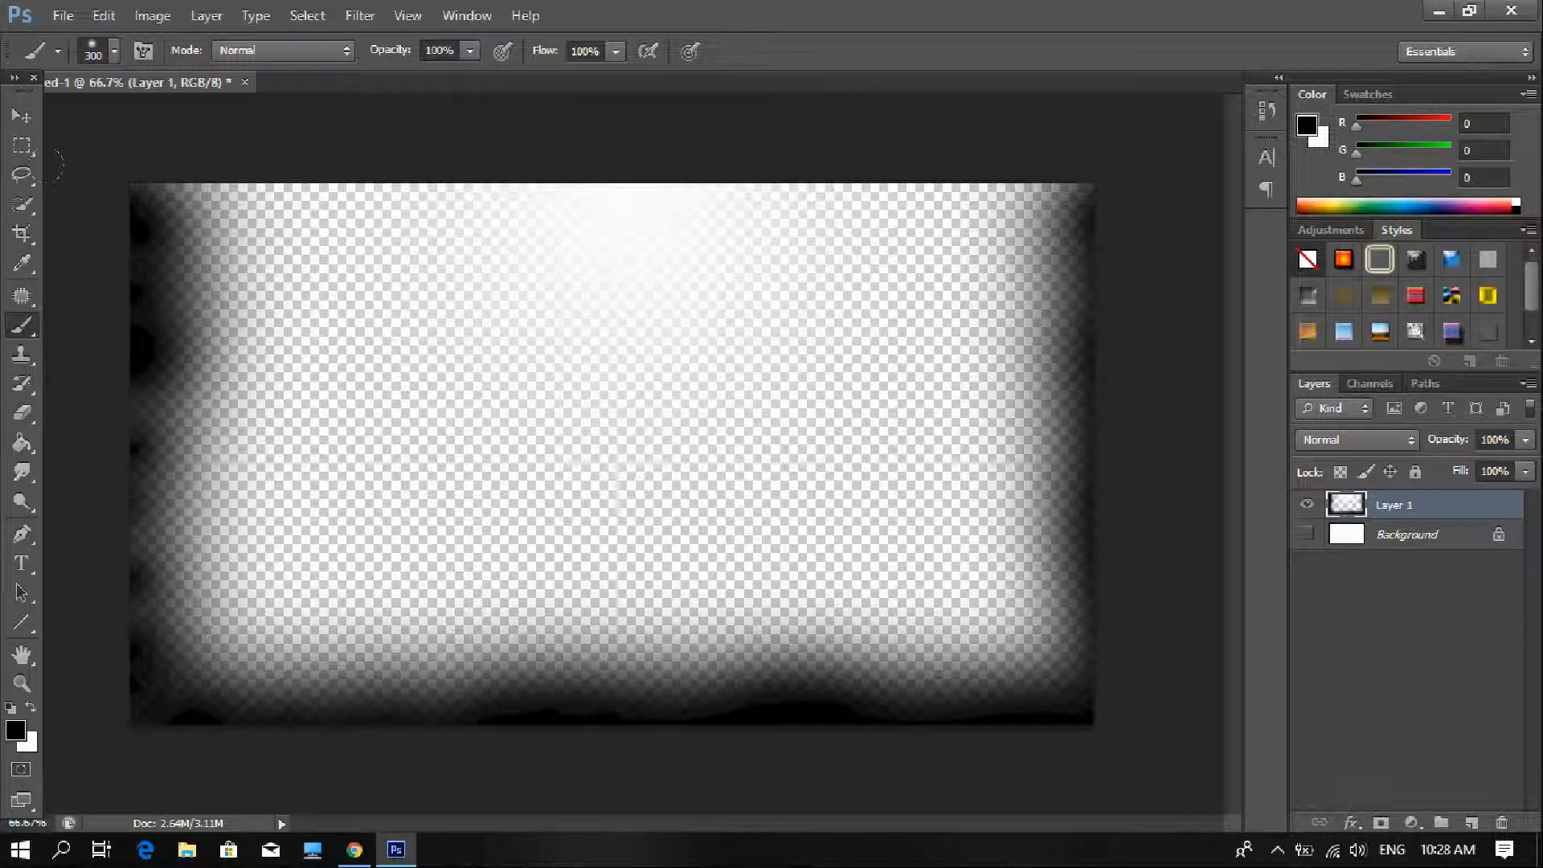
left_click(138, 231)
left_click_drag(106, 386, 94, 554)
left_click(100, 664)
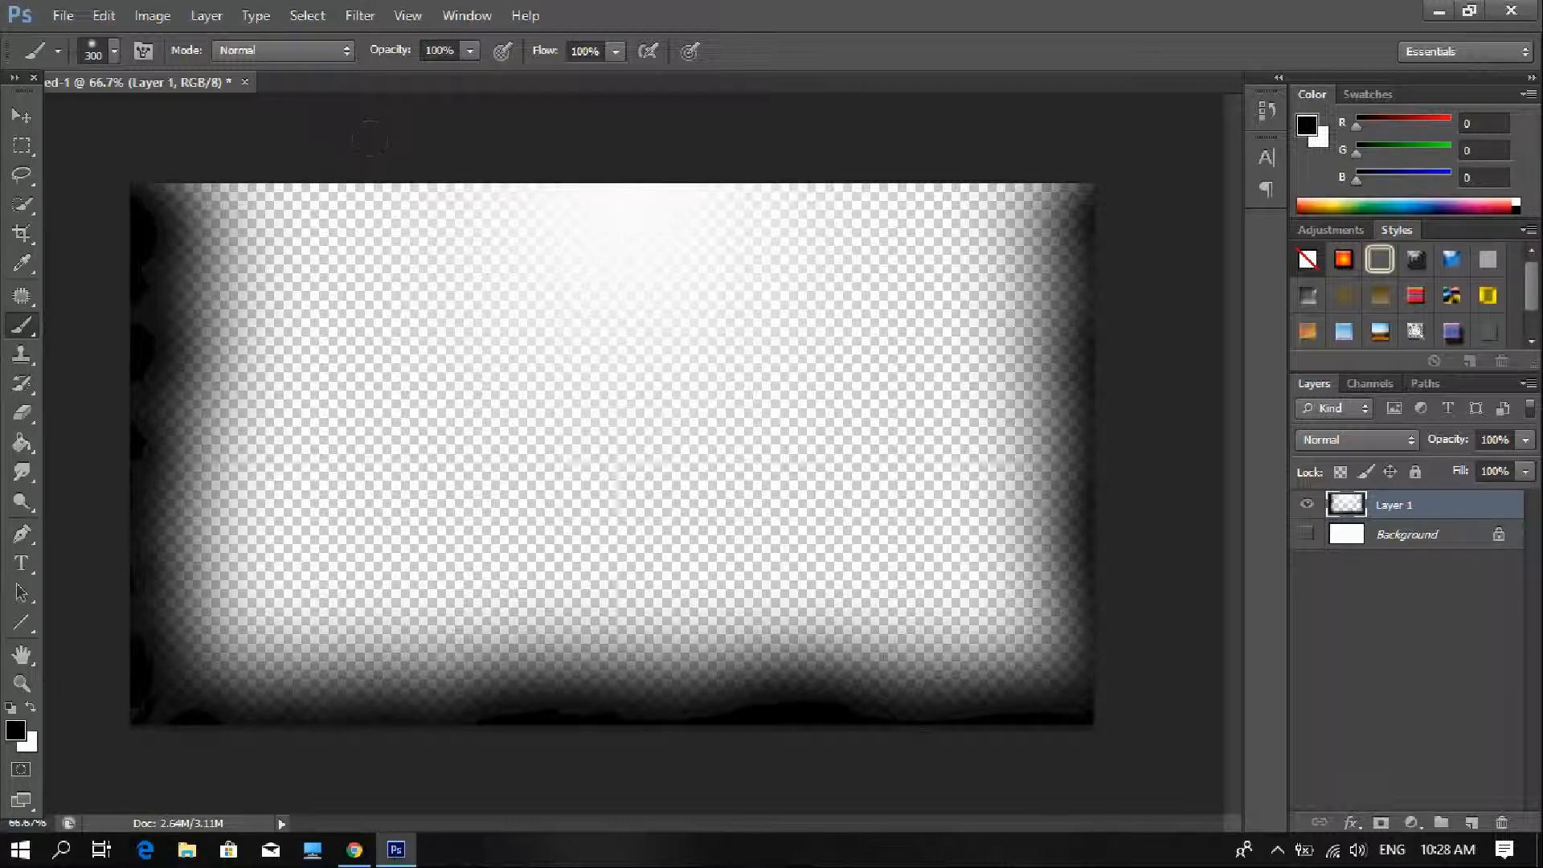
left_click(145, 187)
left_click(1082, 186)
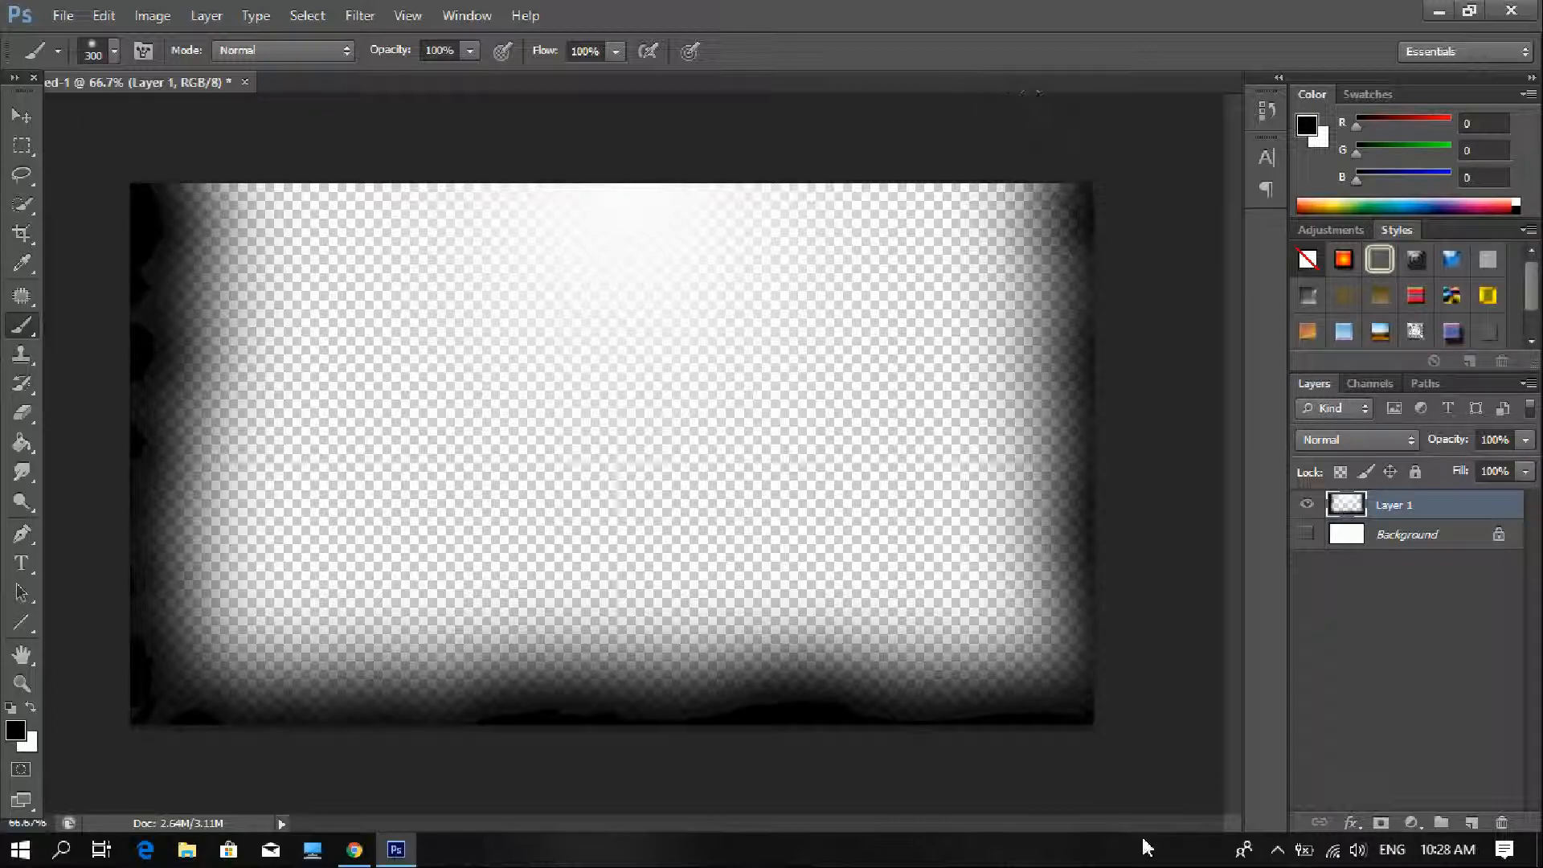
left_click(1009, 678)
left_click(113, 667)
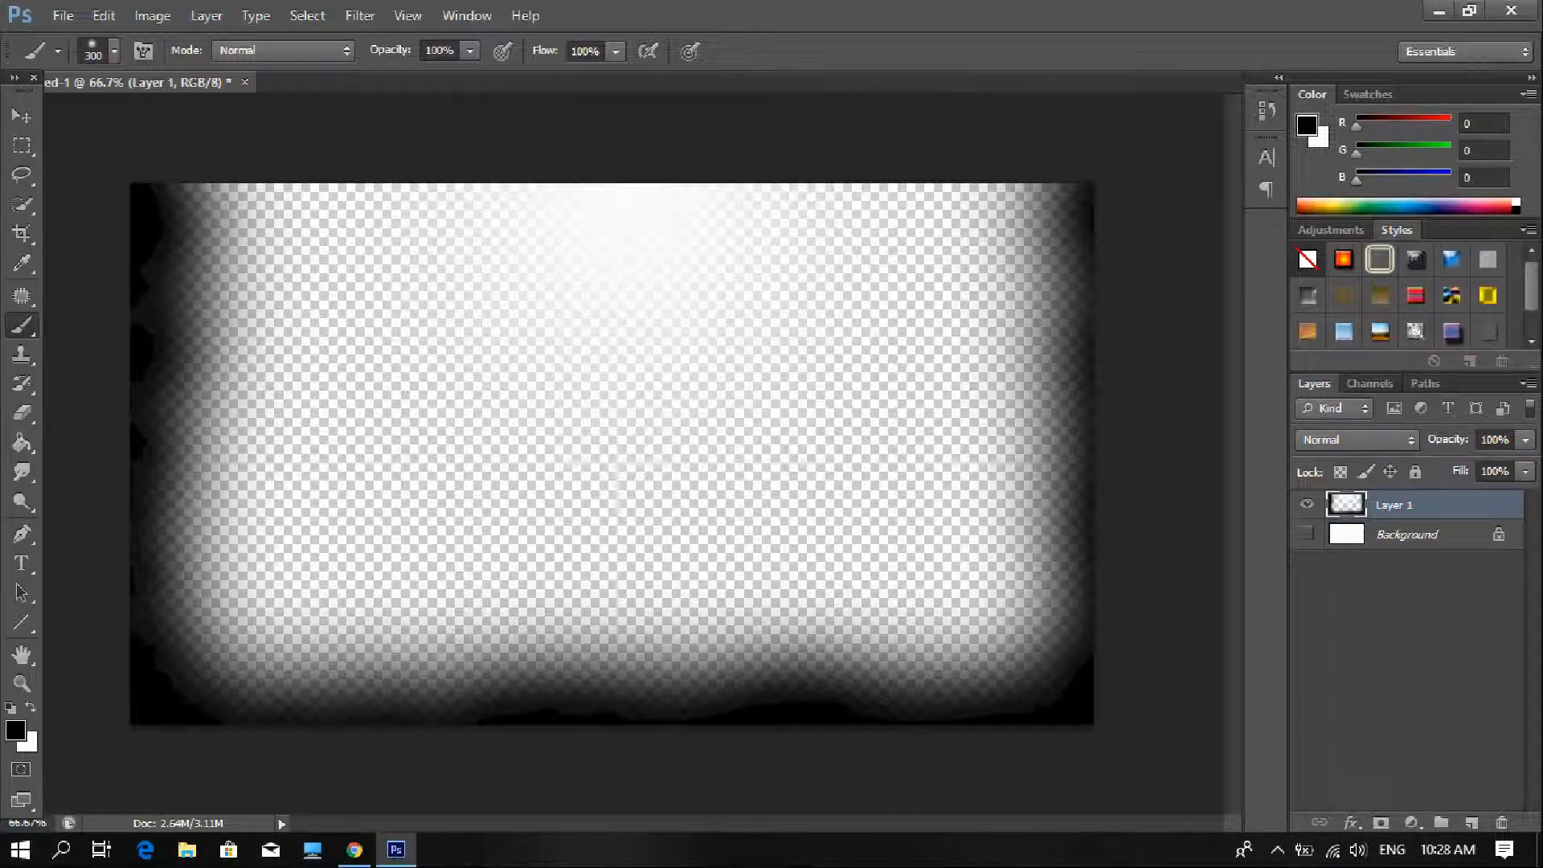
Show the Background layer and fill it with green (RGB 23, 142, 17) using the Paint Bucket.
left_click(21, 116)
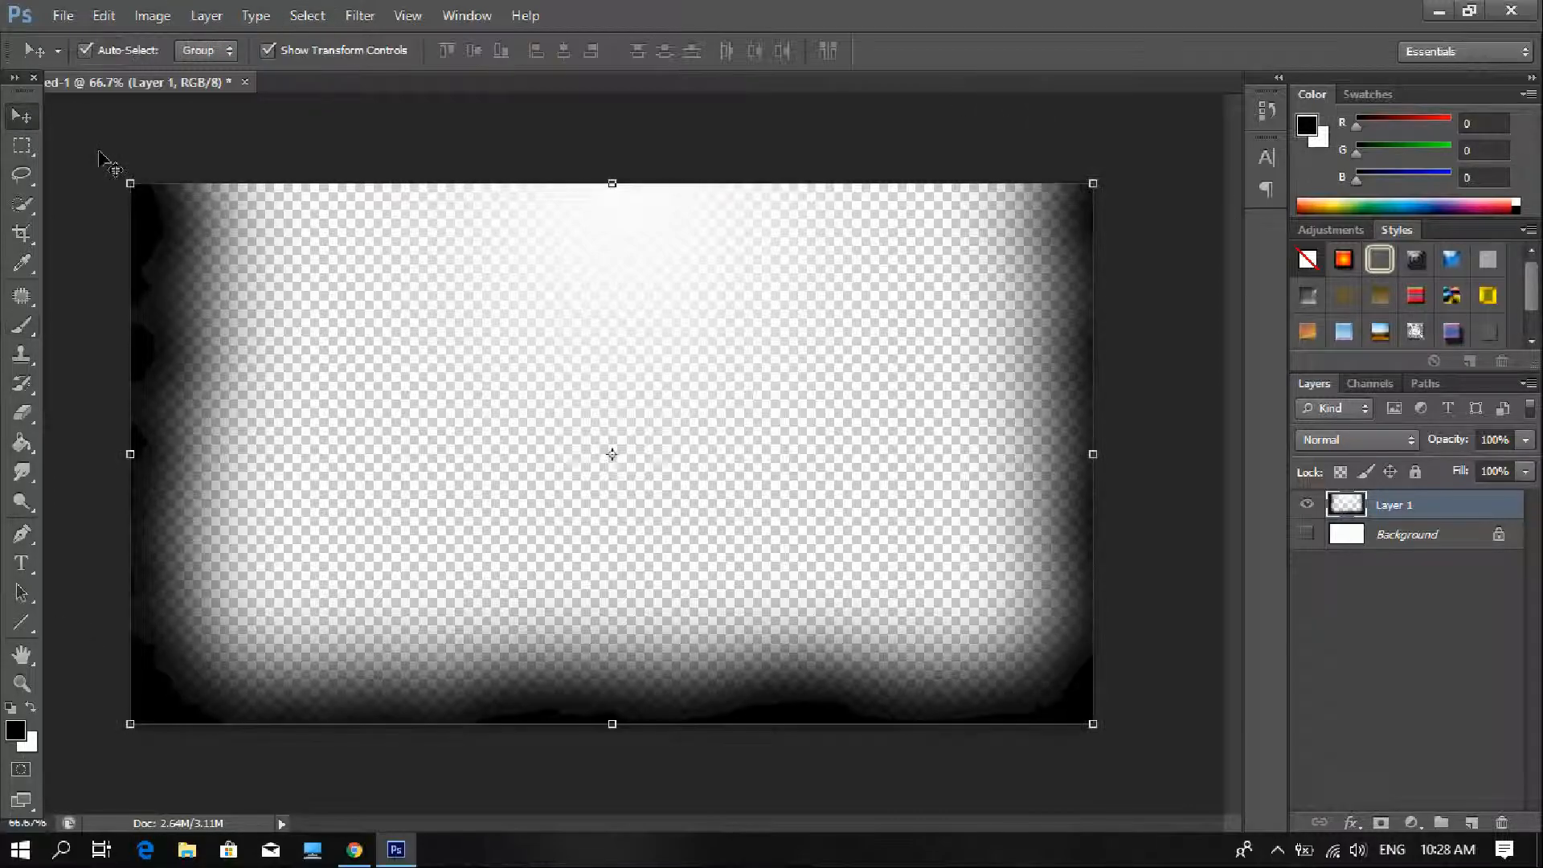
left_click(1308, 534)
left_click(21, 443)
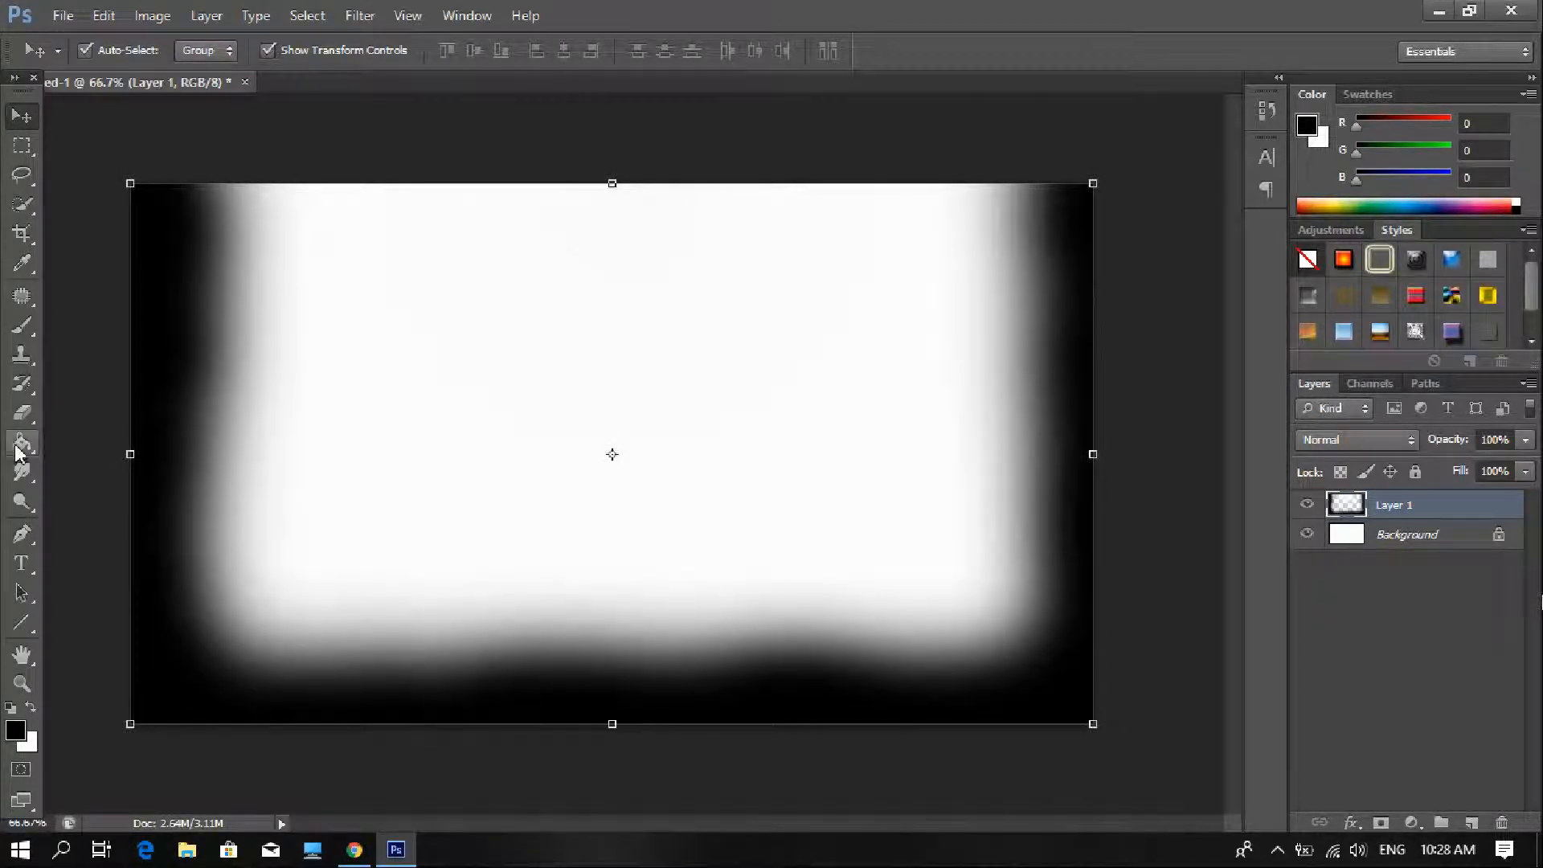
left_click(1311, 130)
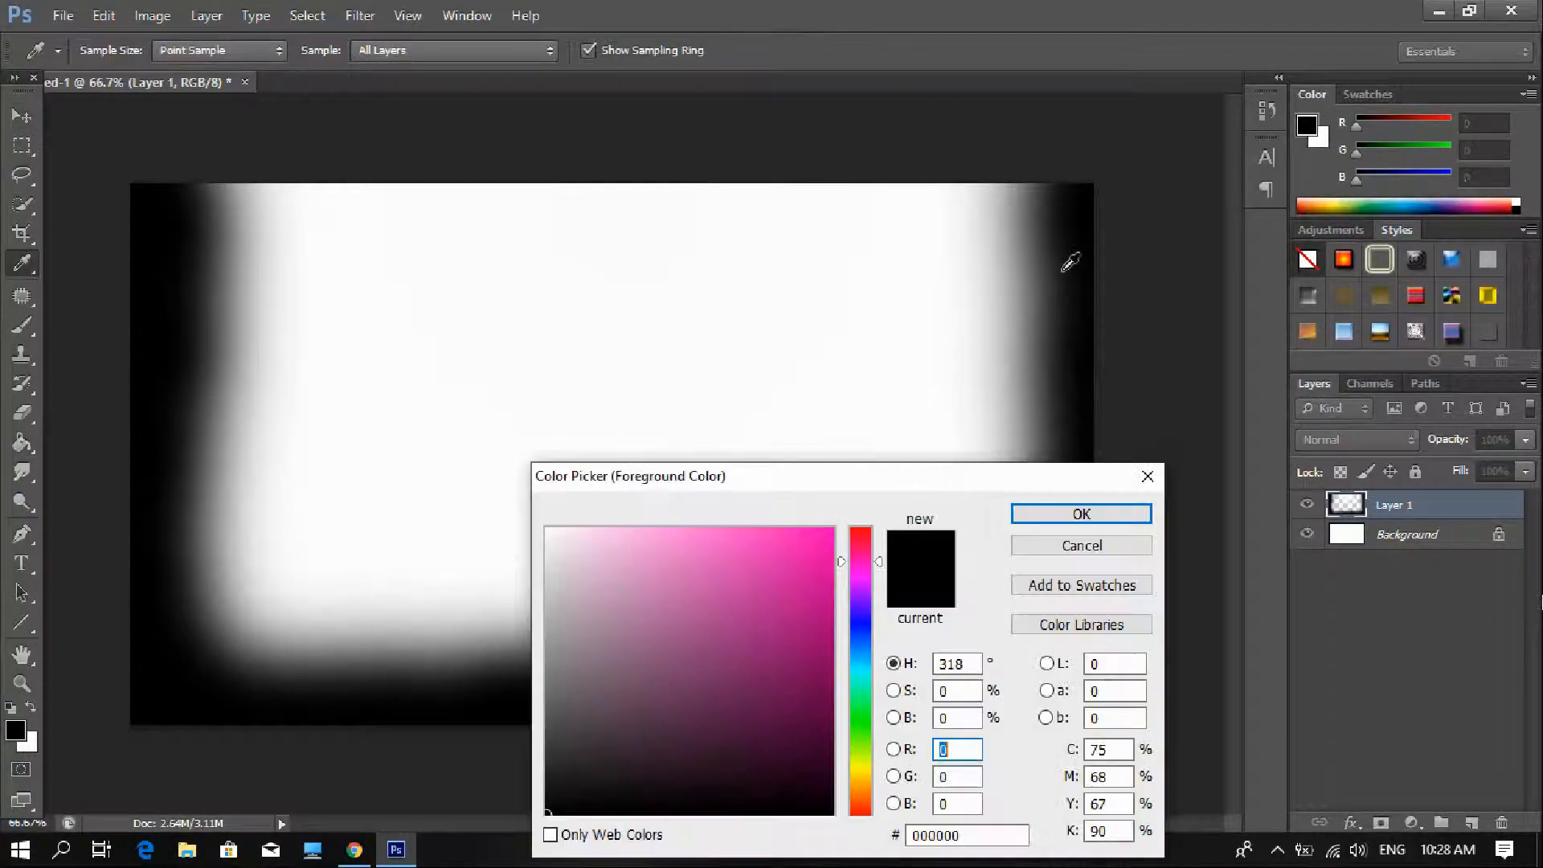
left_click(858, 722)
left_click(795, 659)
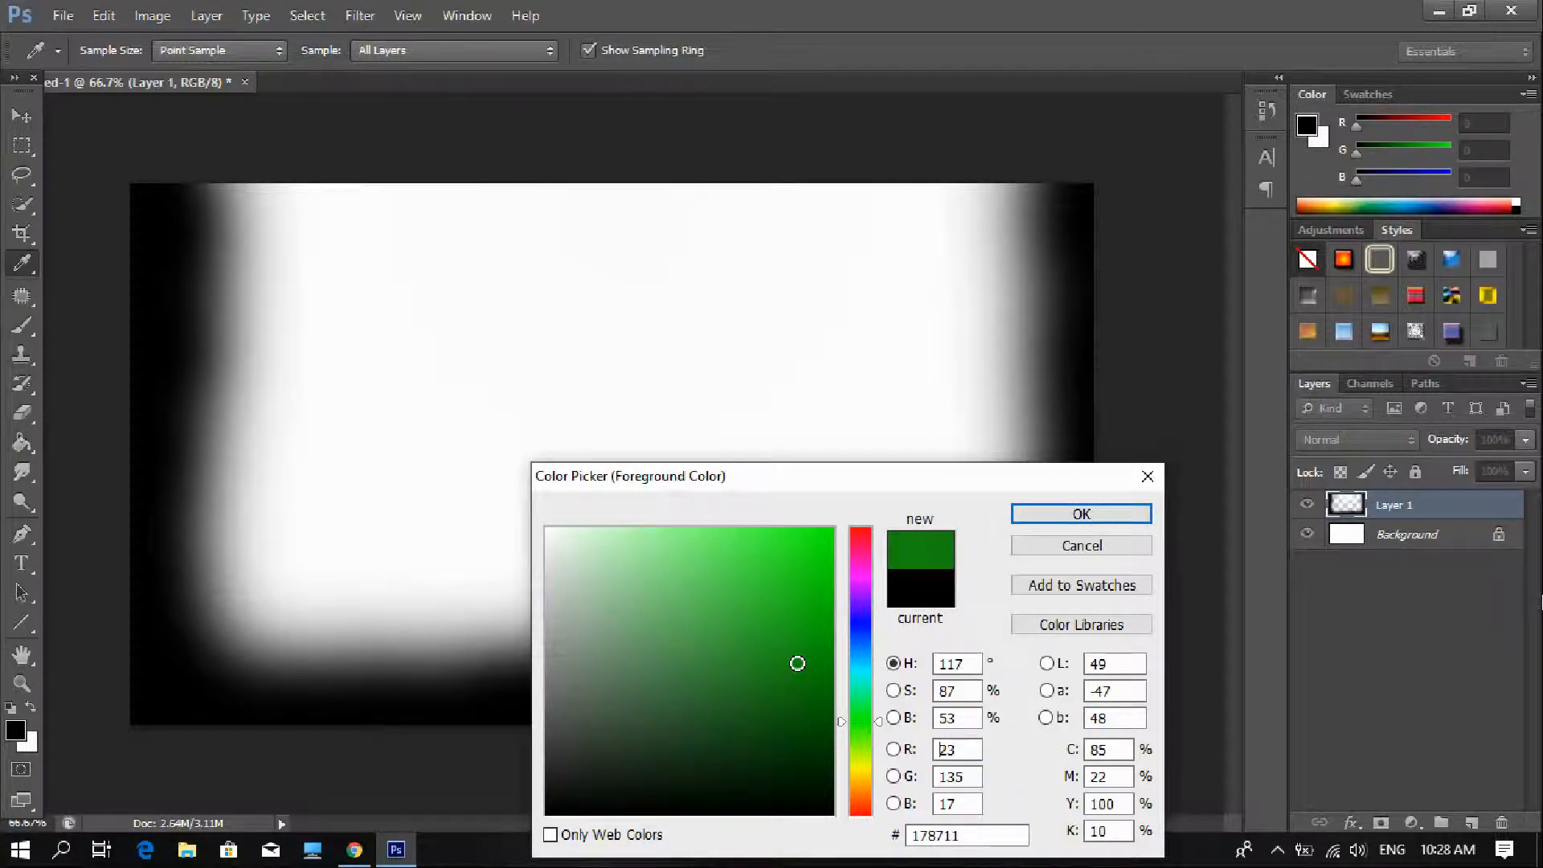
left_click(1081, 514)
left_click(1383, 545)
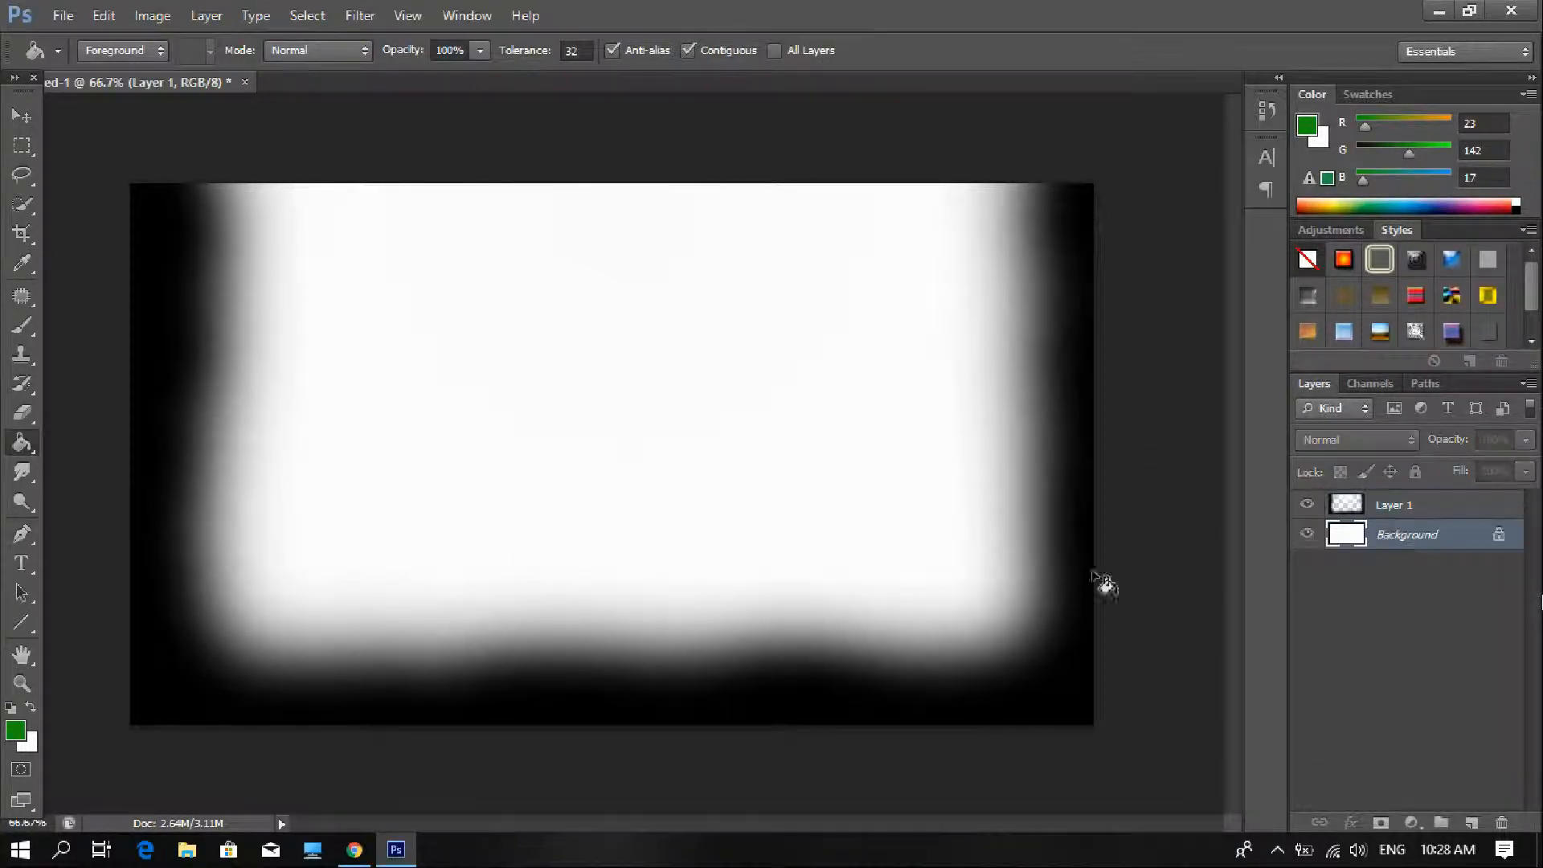
left_click(512, 519)
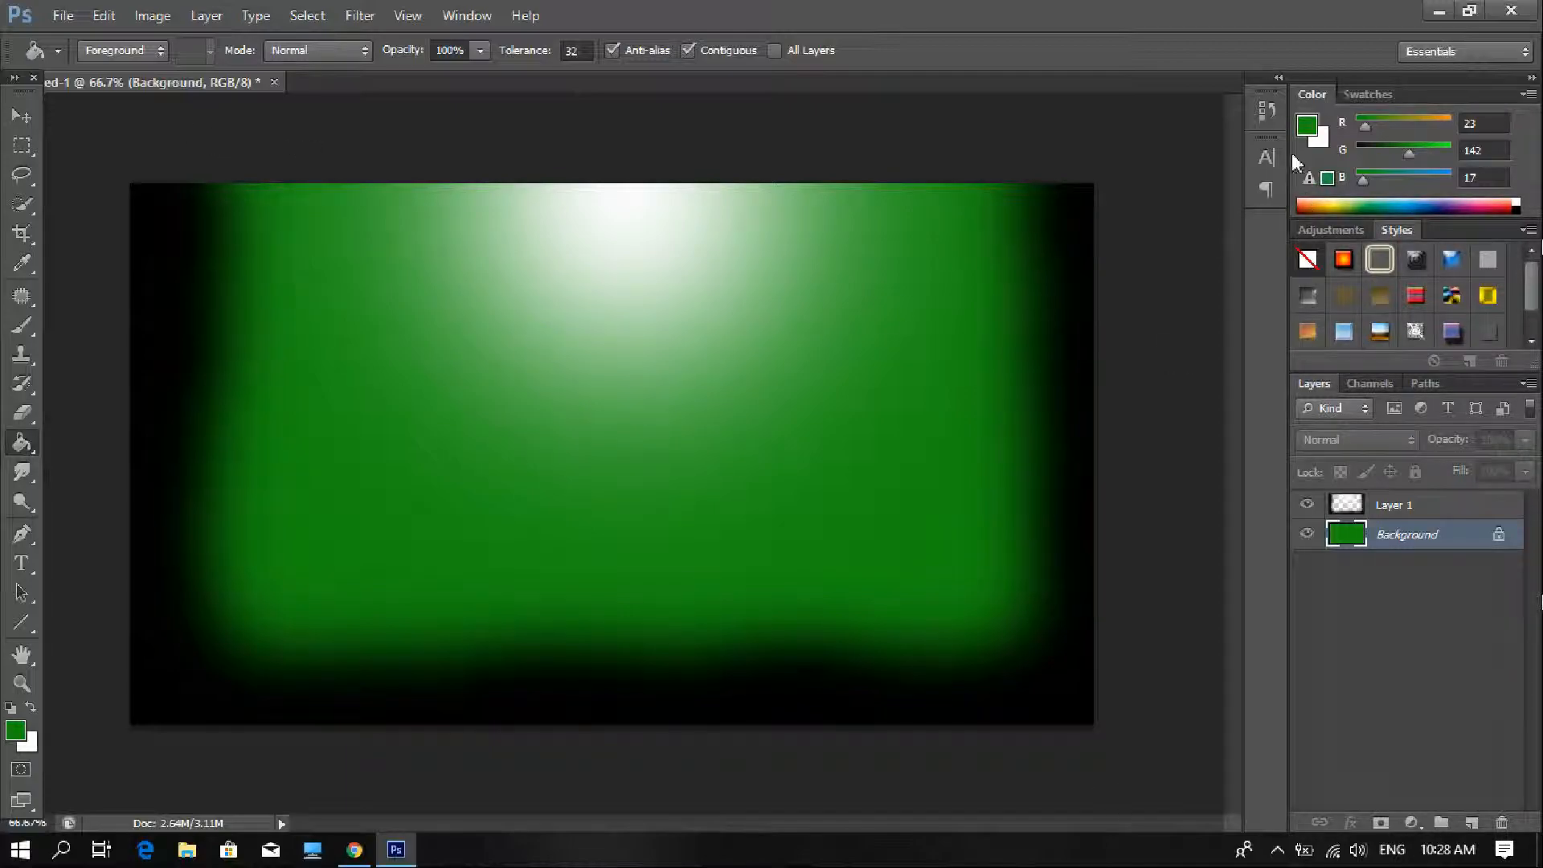
Start a horizontal text layer above the Background, left of the canvas centre, using the Medical Shape font.
left_click(22, 566)
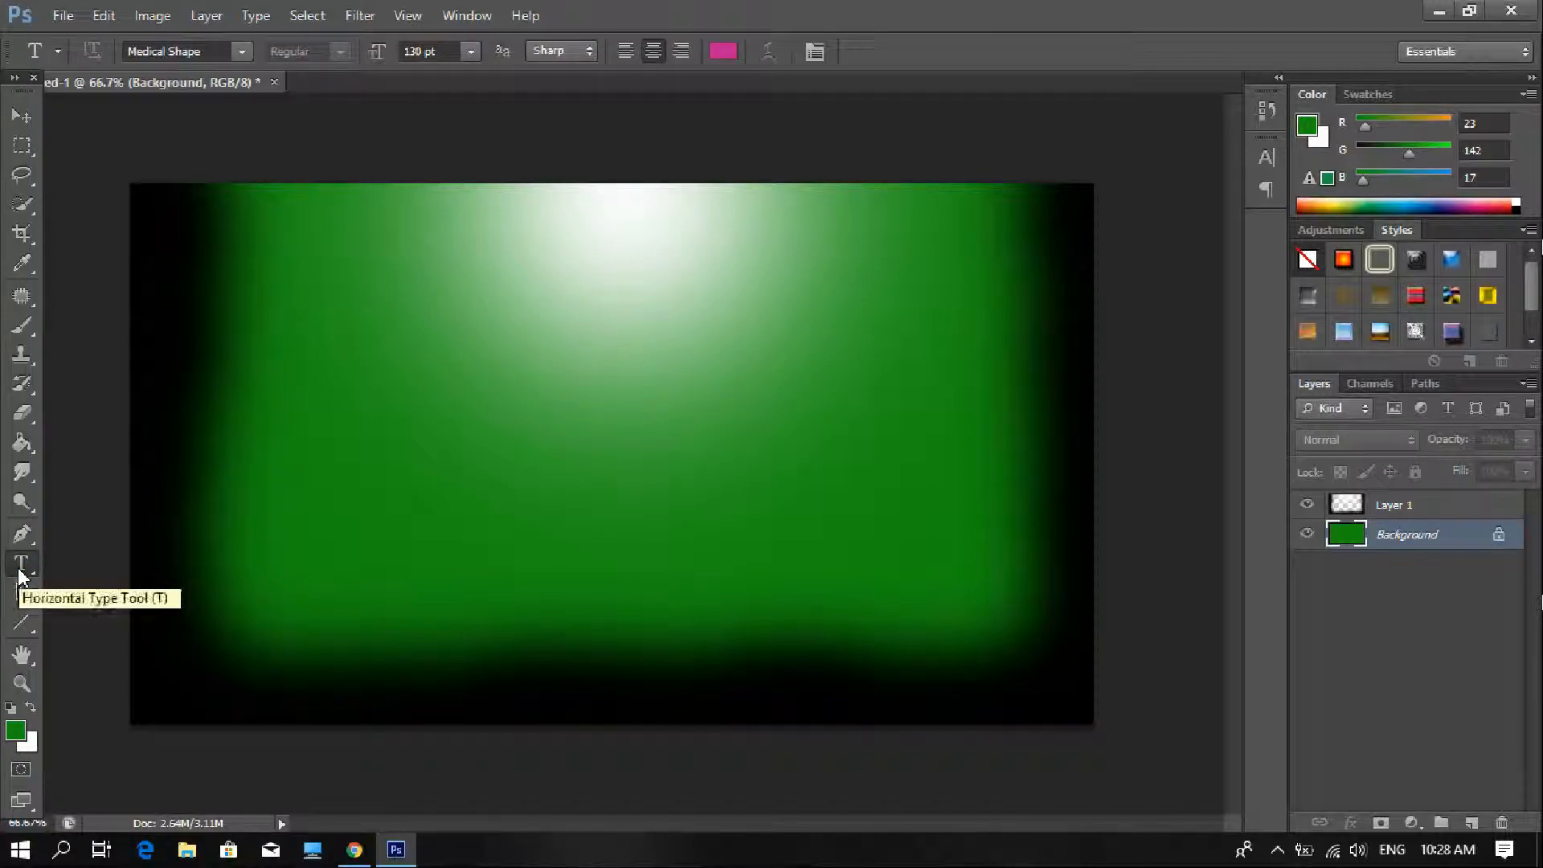
left_click(451, 436)
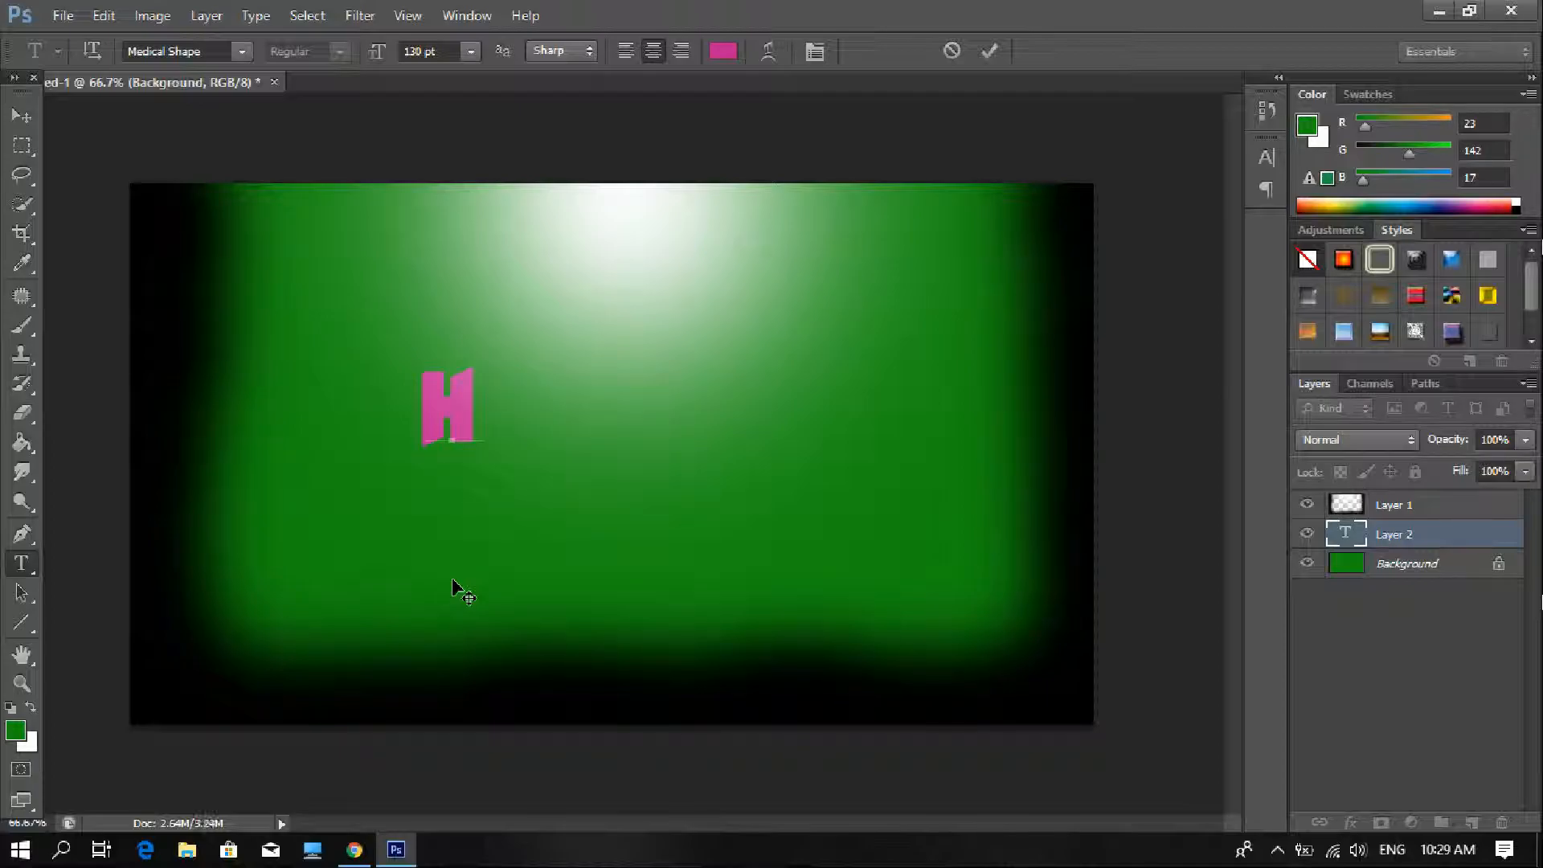
left_click(242, 51)
left_click(230, 80)
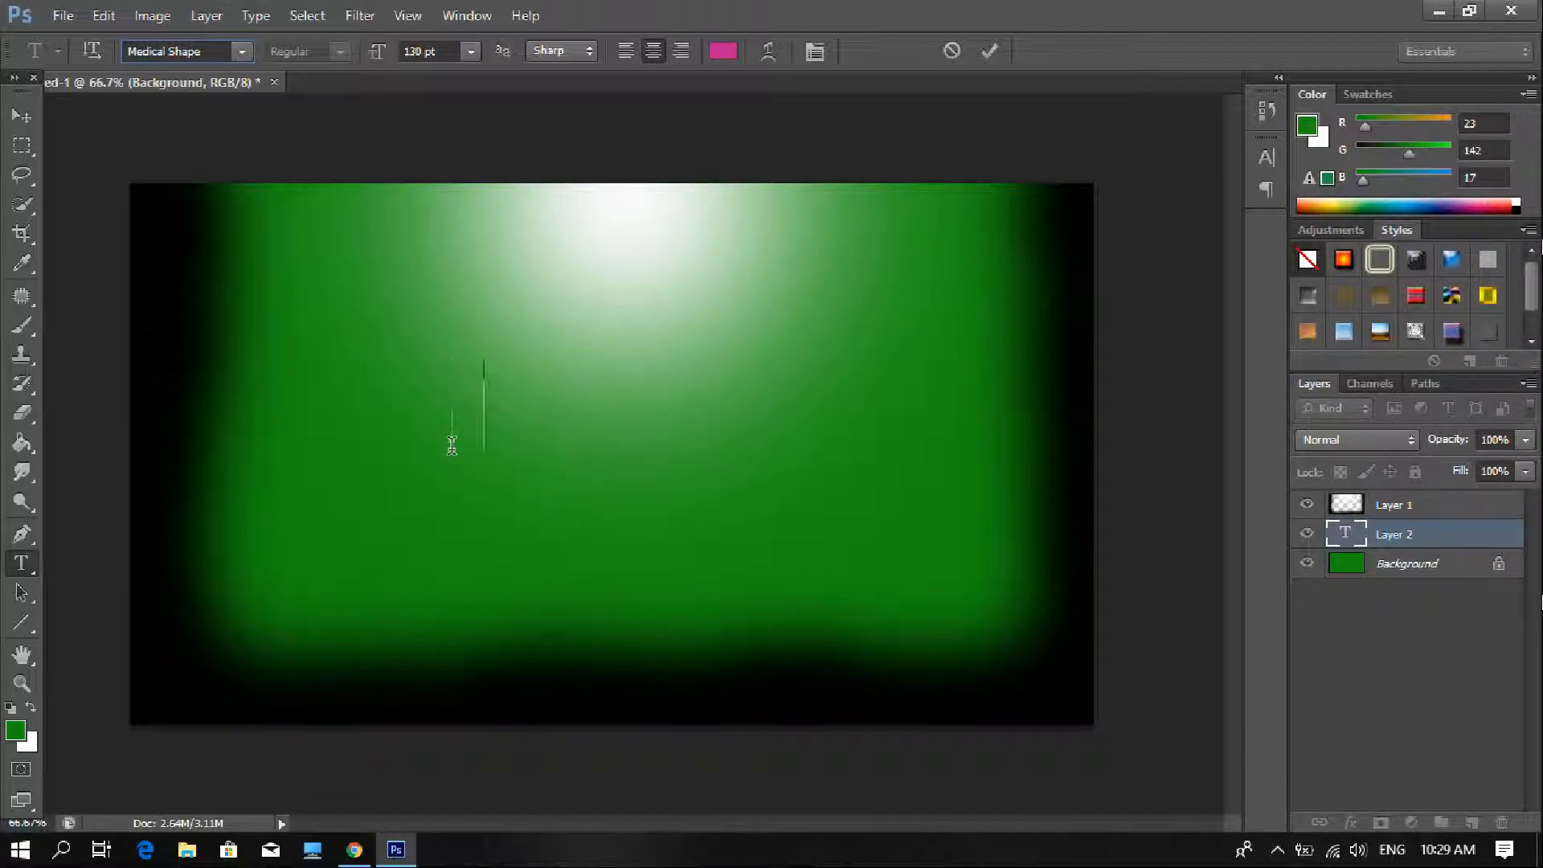
Enter "HOW TO CREATE A", "SIMPLE" and "YOUTUBE THUMBNAIL" on three lines and move the text block to the canvas centre.
type("HOW TO")
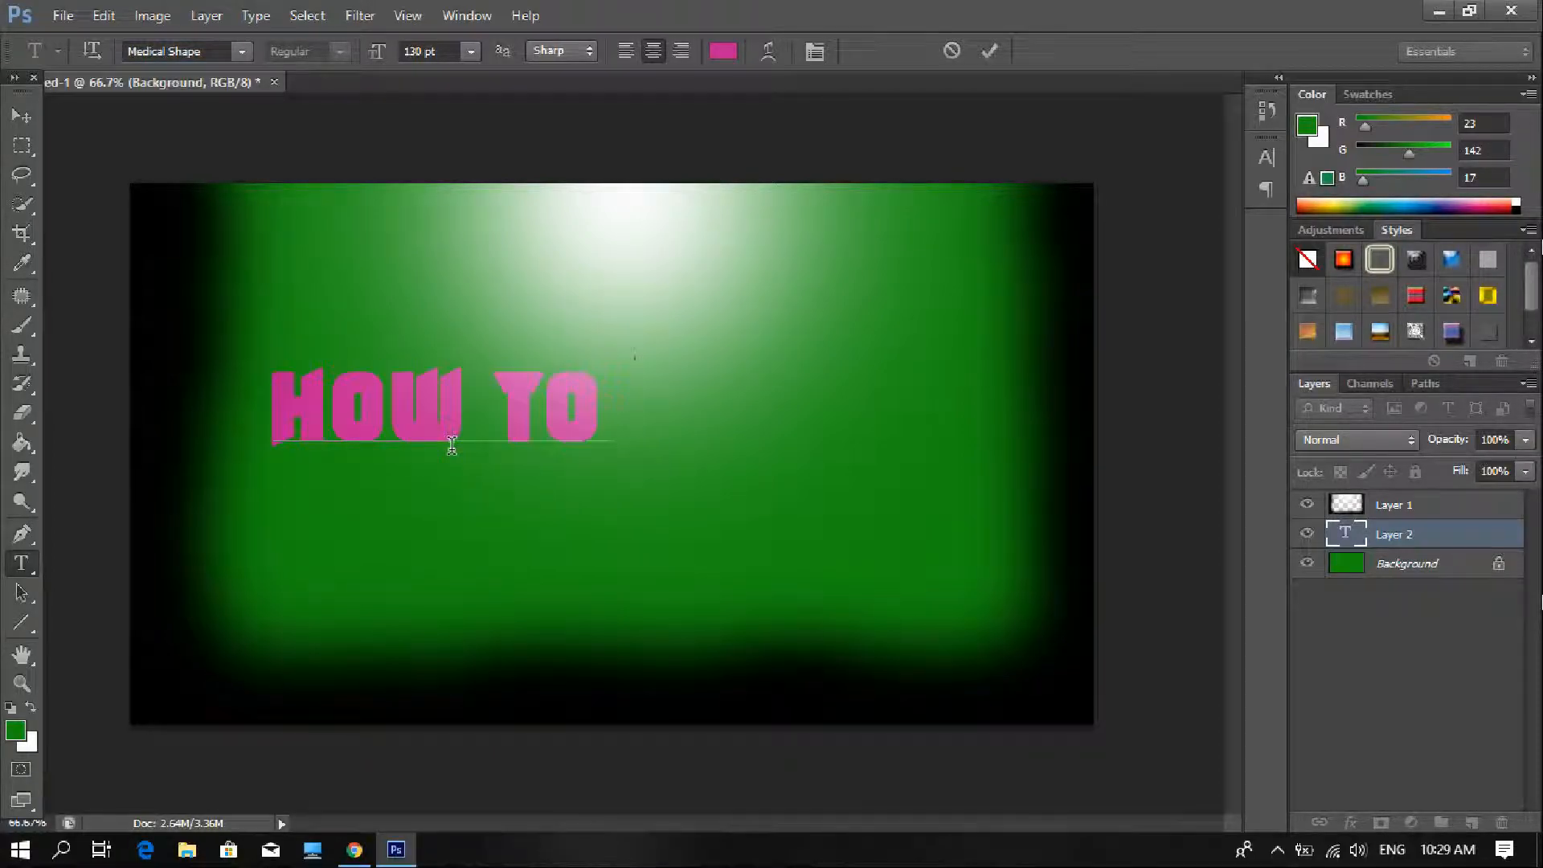
type(" CREATE")
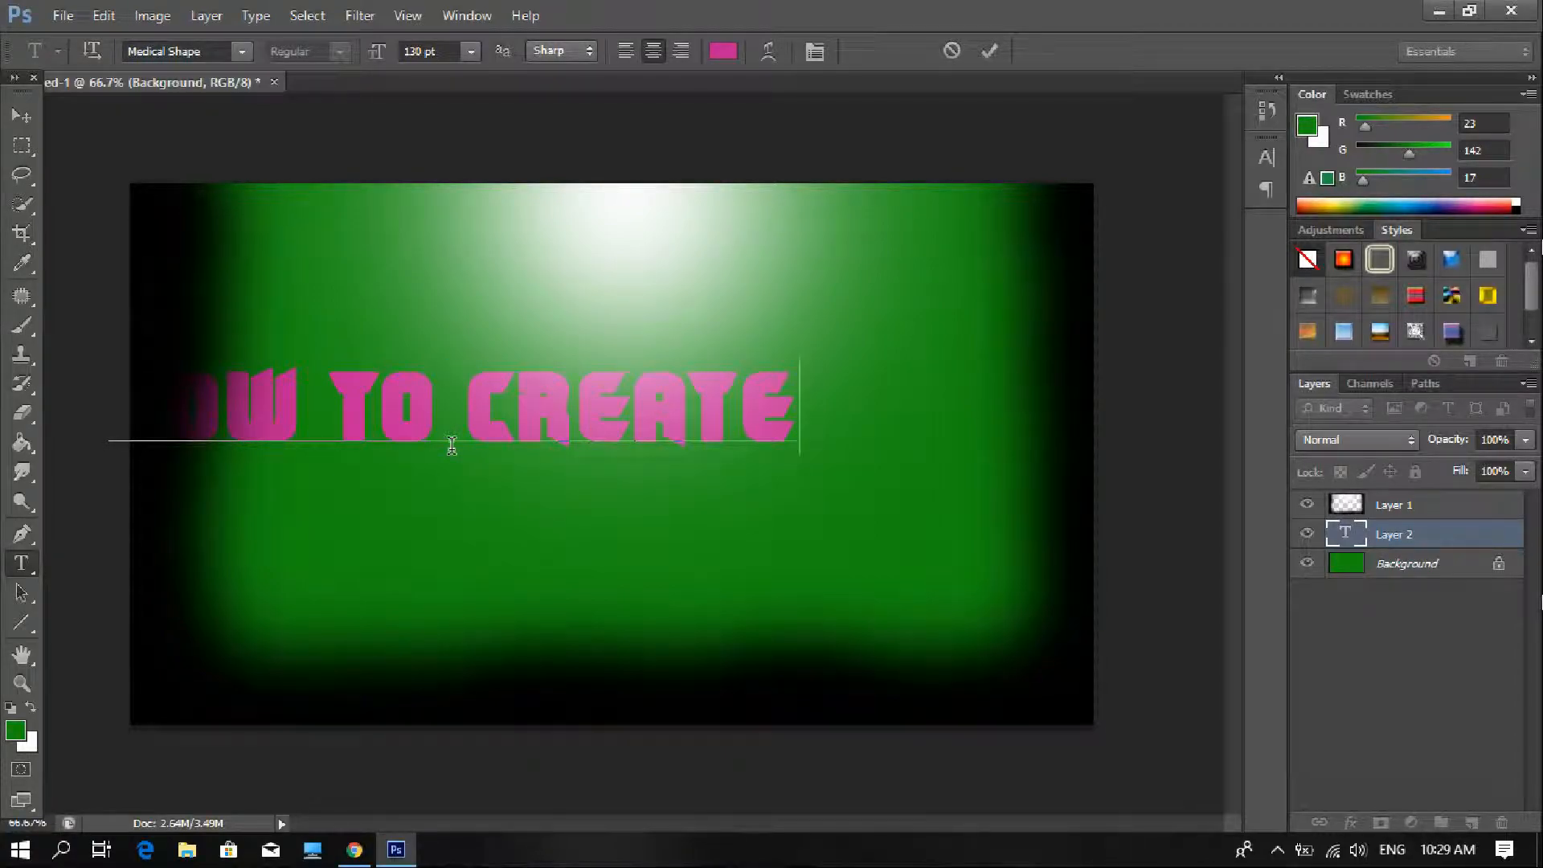
type(" A")
key("Return")
type("SIMPLE")
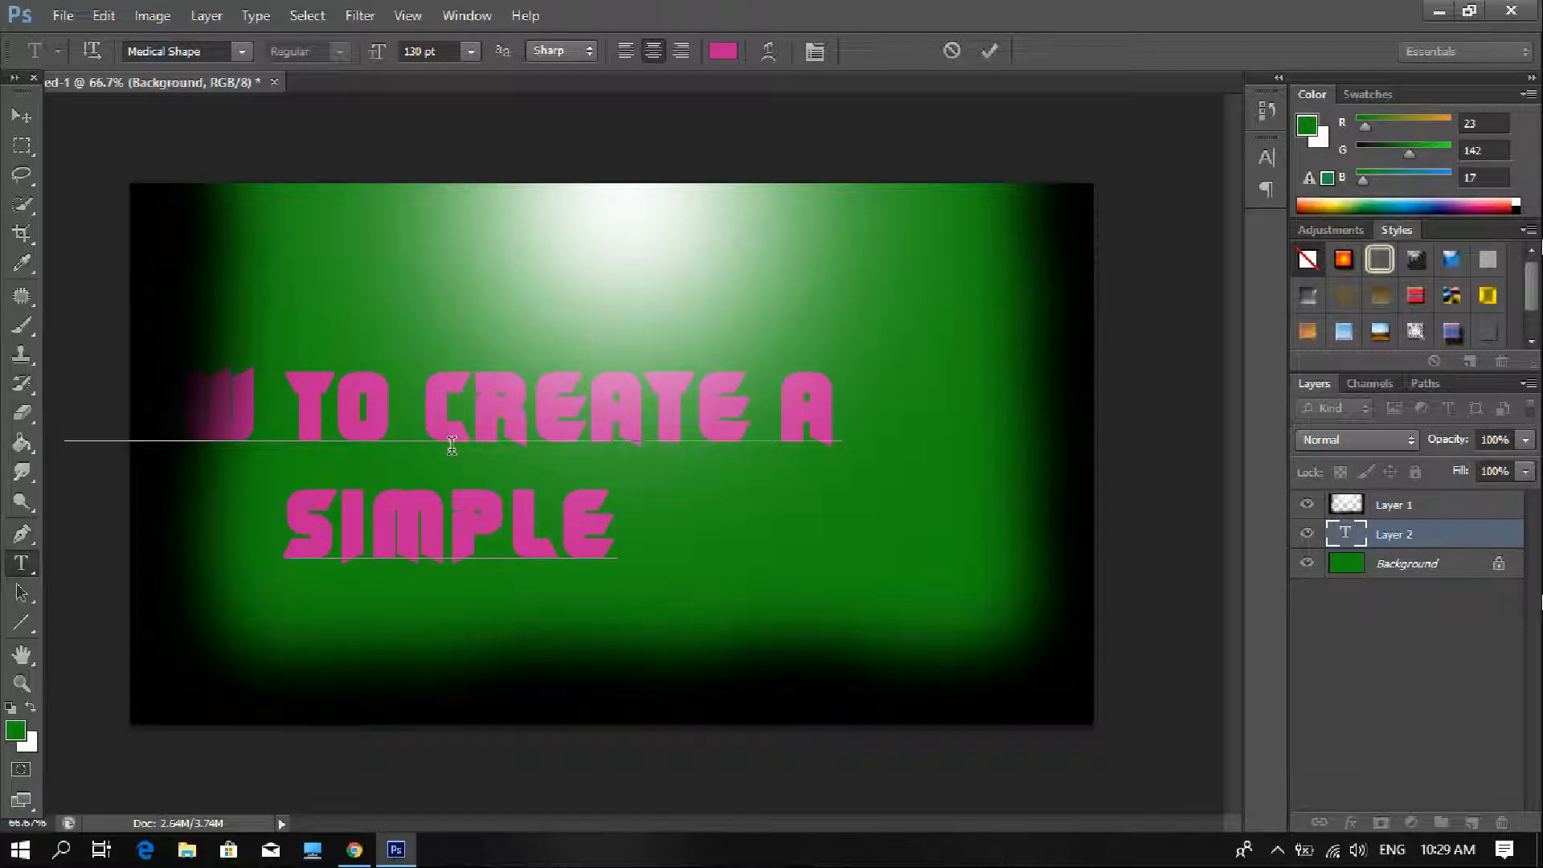
key("Return")
type("YO")
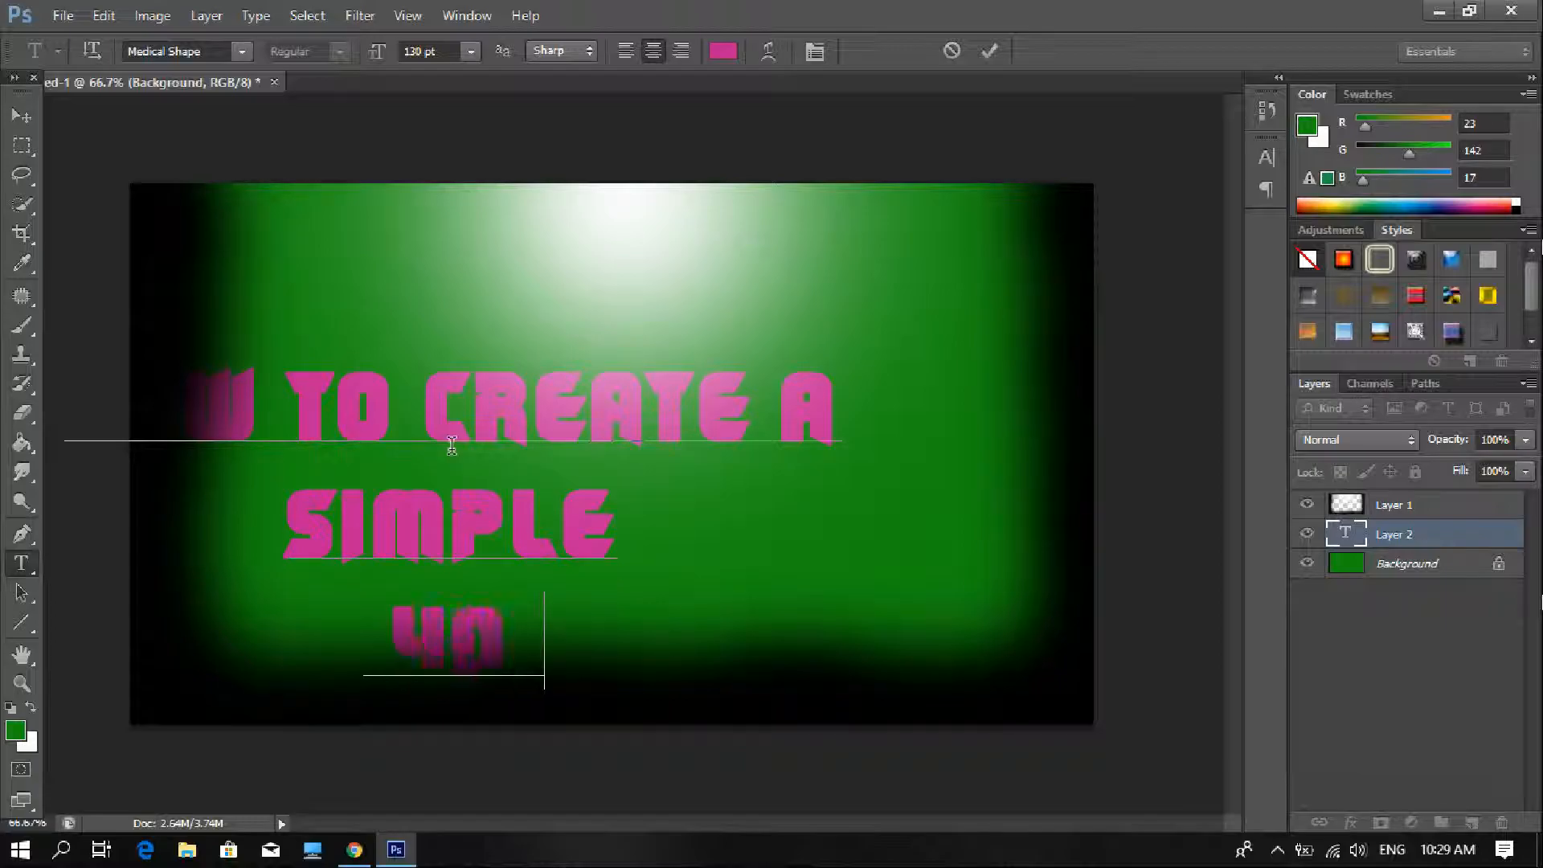
type("UTUBE TH")
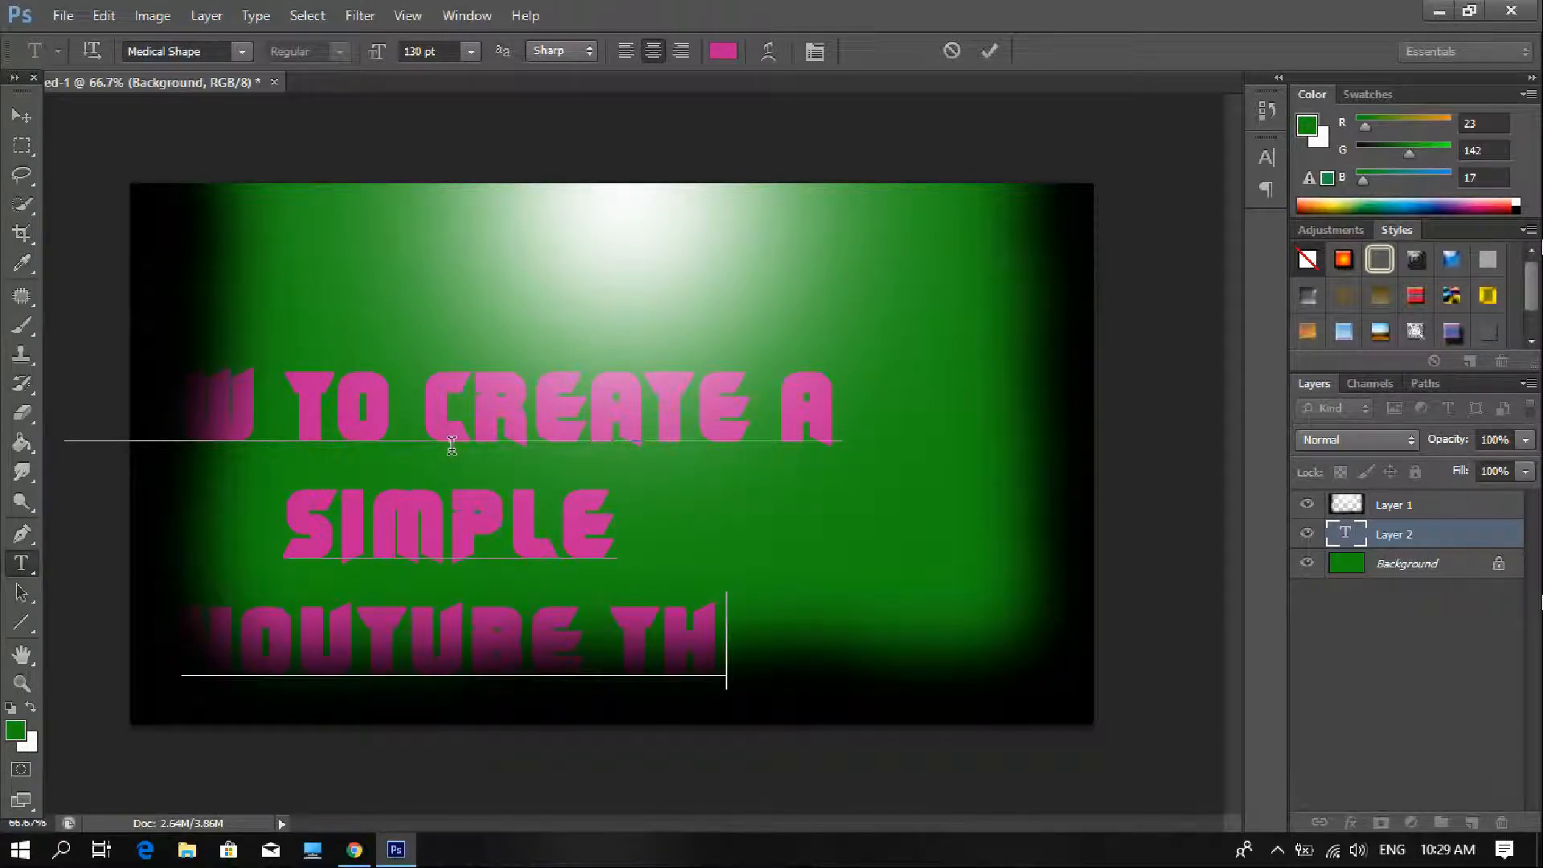
type("UMBNAIL")
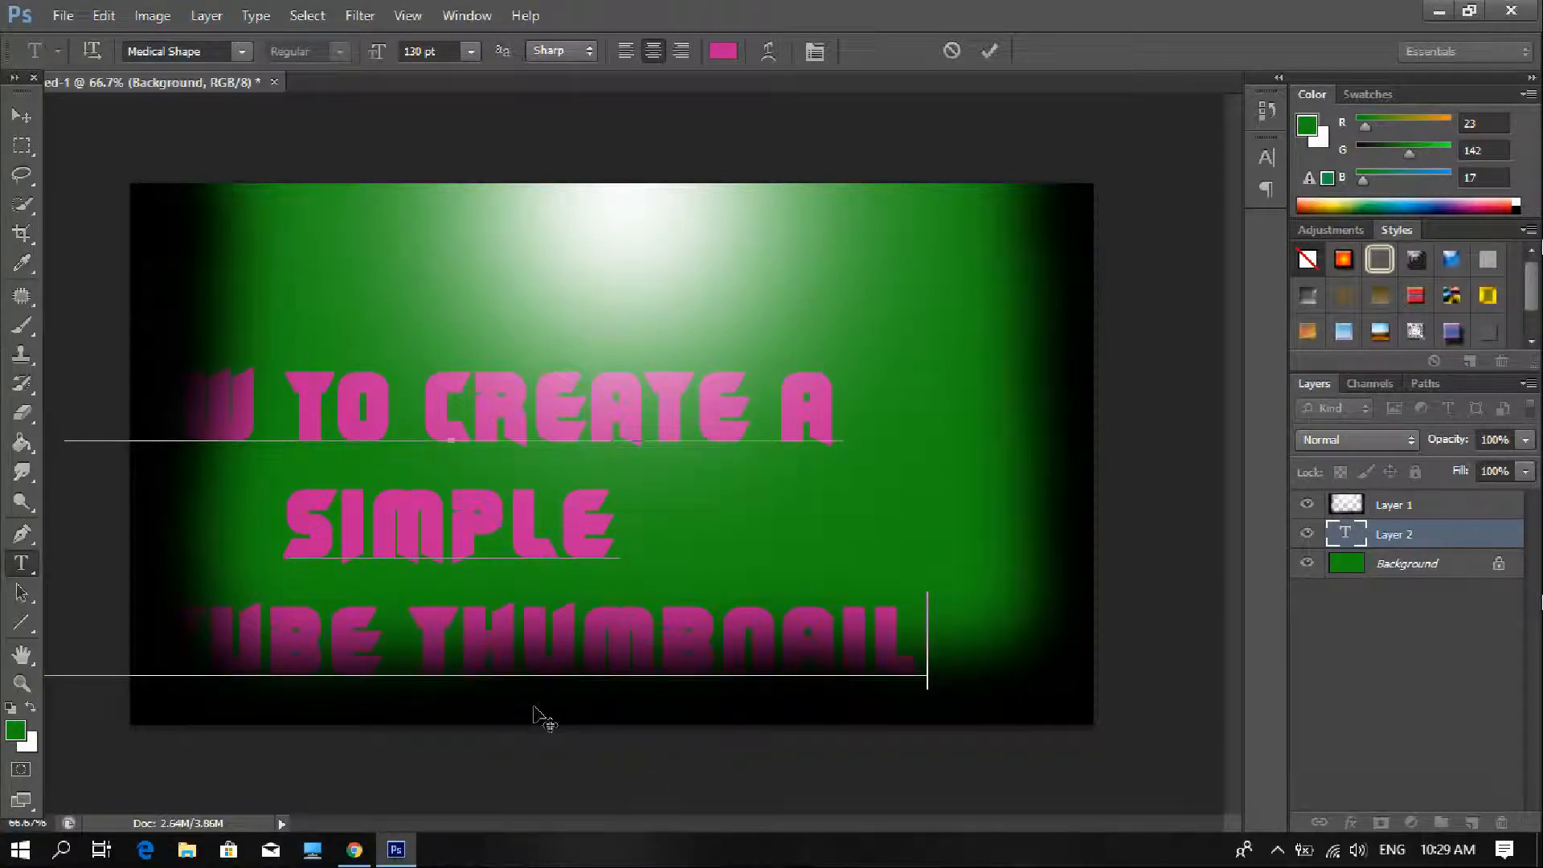
left_click_drag(534, 716, 689, 656)
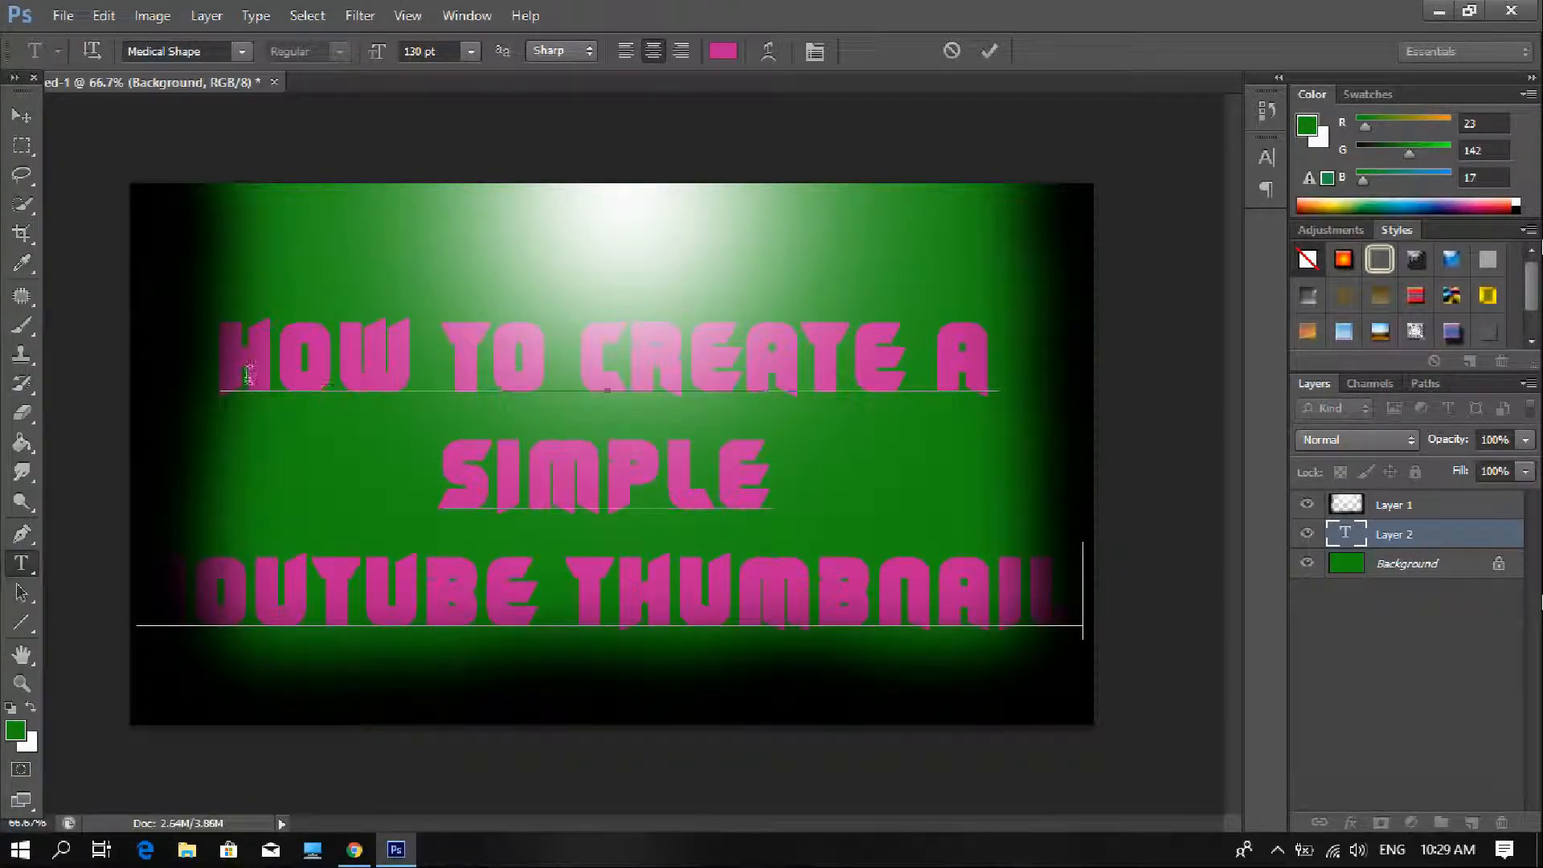
Set the font size of the "HOW TO CREATE A" and "SIMPLE" lines to 100 pt.
left_click_drag(243, 371, 972, 367)
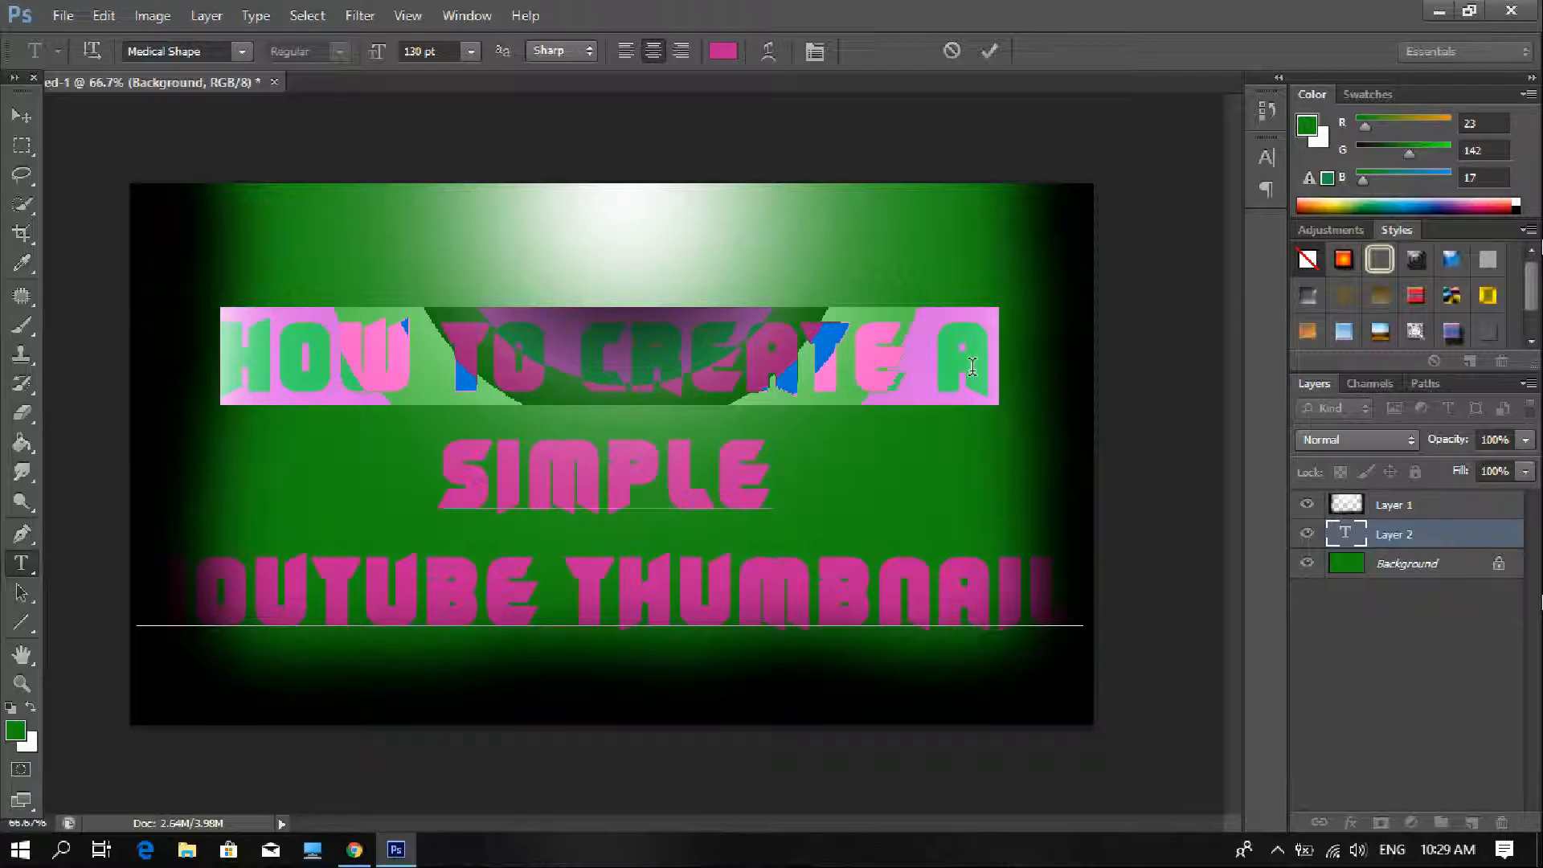
left_click(416, 50)
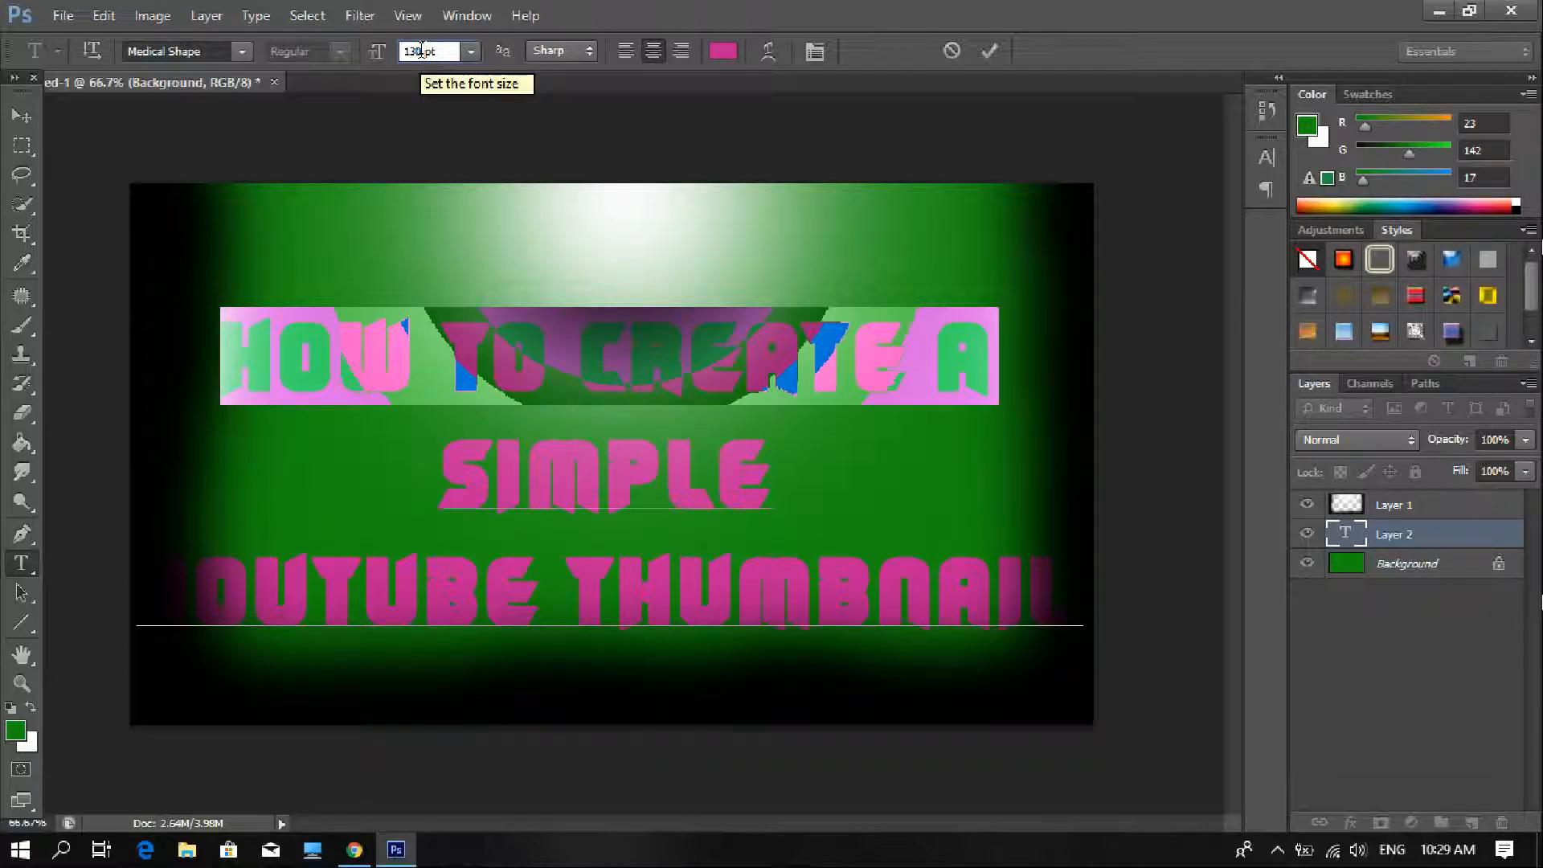
type("100")
key("Return")
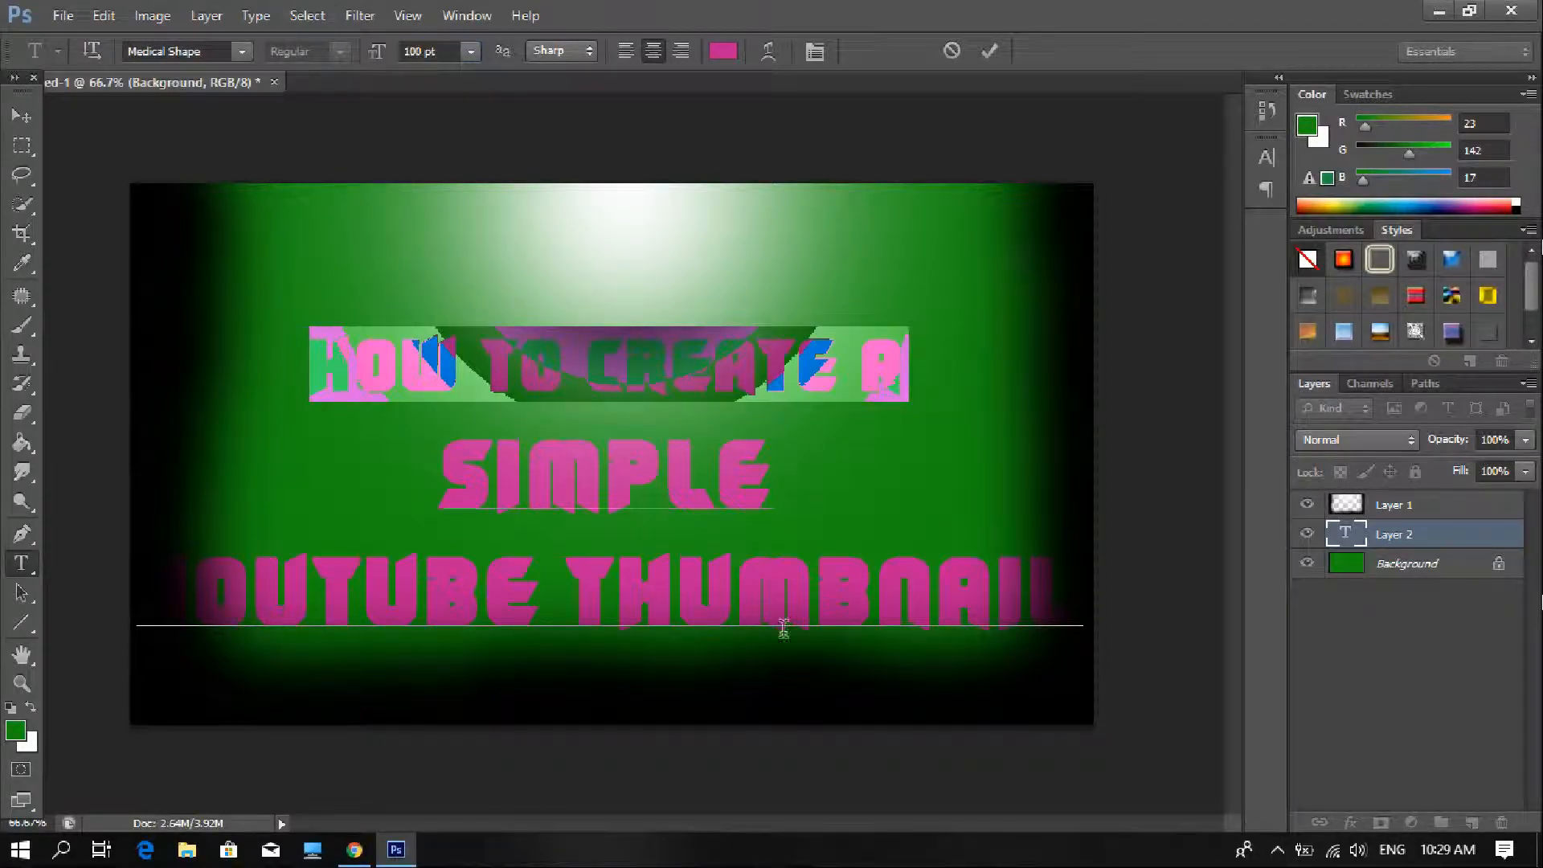
left_click_drag(456, 490, 763, 500)
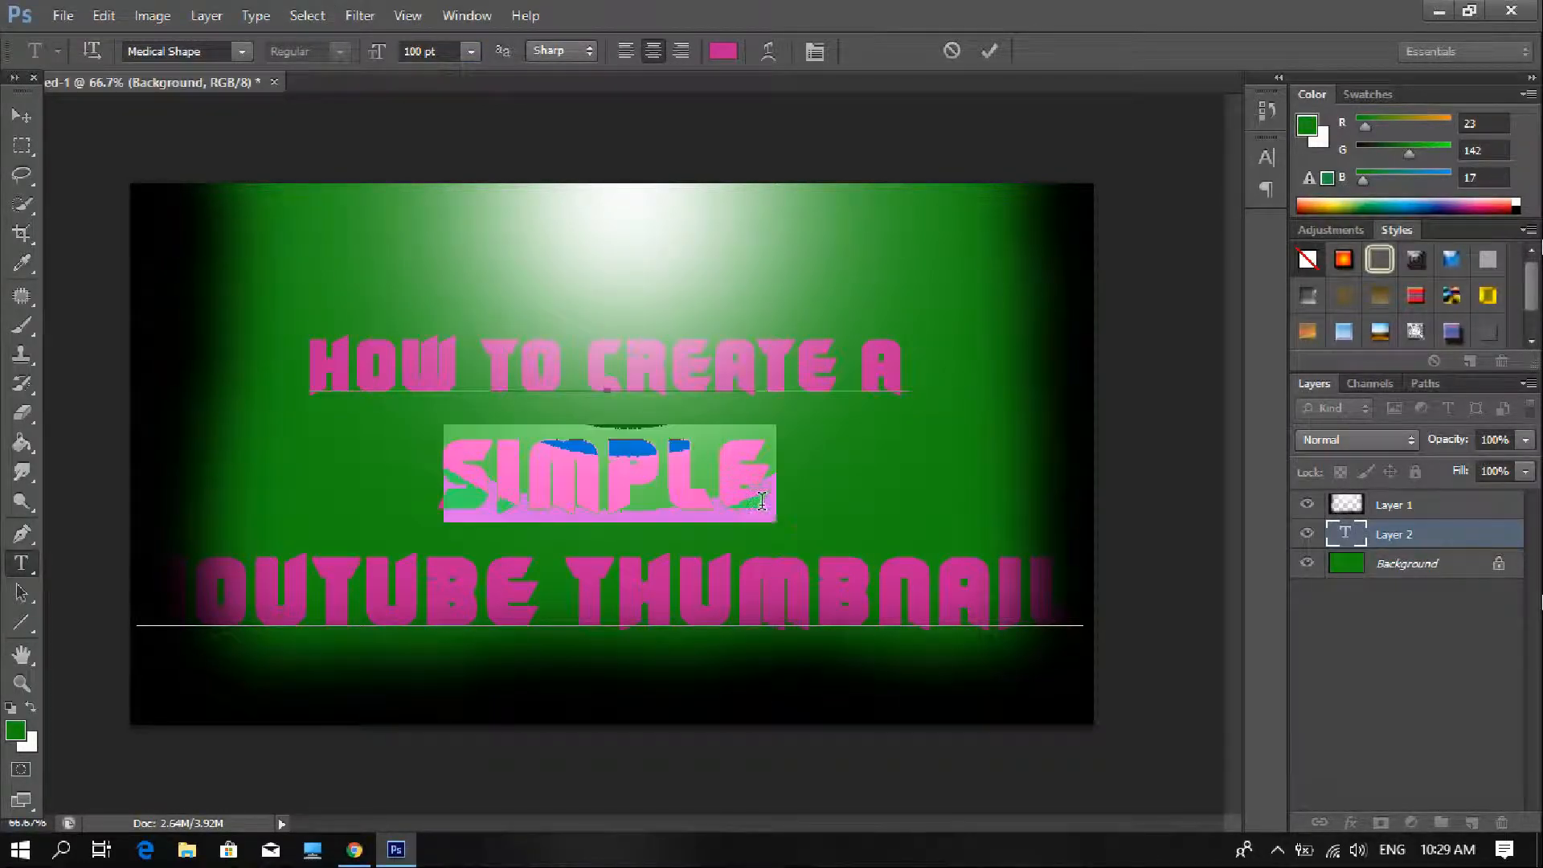
left_click(381, 58)
type("100")
key("Return")
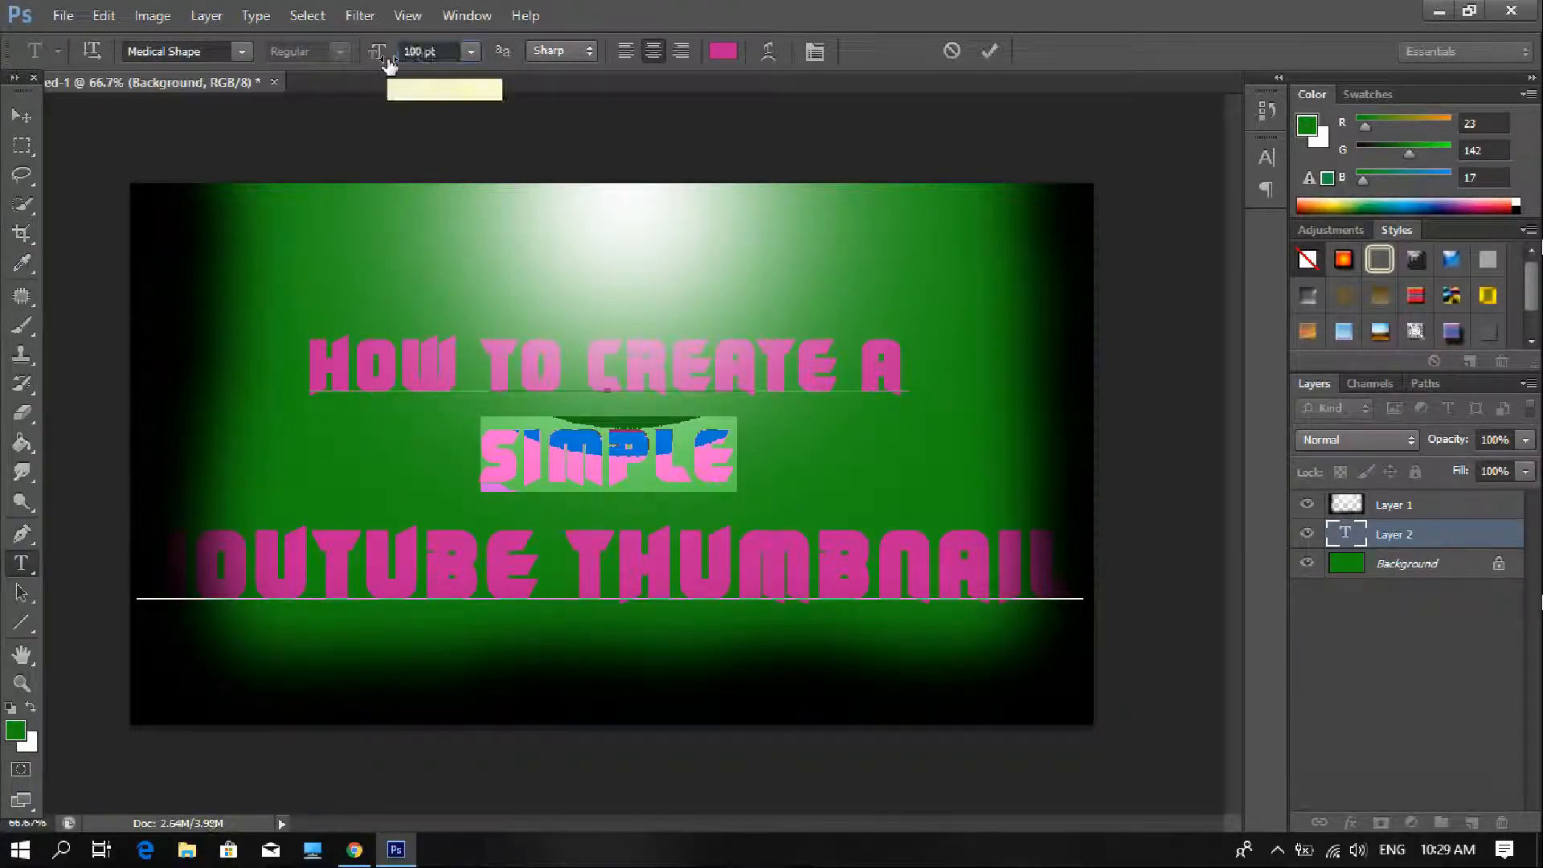
Set the "YOUTUBE THUMBNAIL" line to 115 pt and nudge the text block slightly up and right, then commit the text.
triple_click(519, 555)
left_click(427, 45)
type("120")
key("Return")
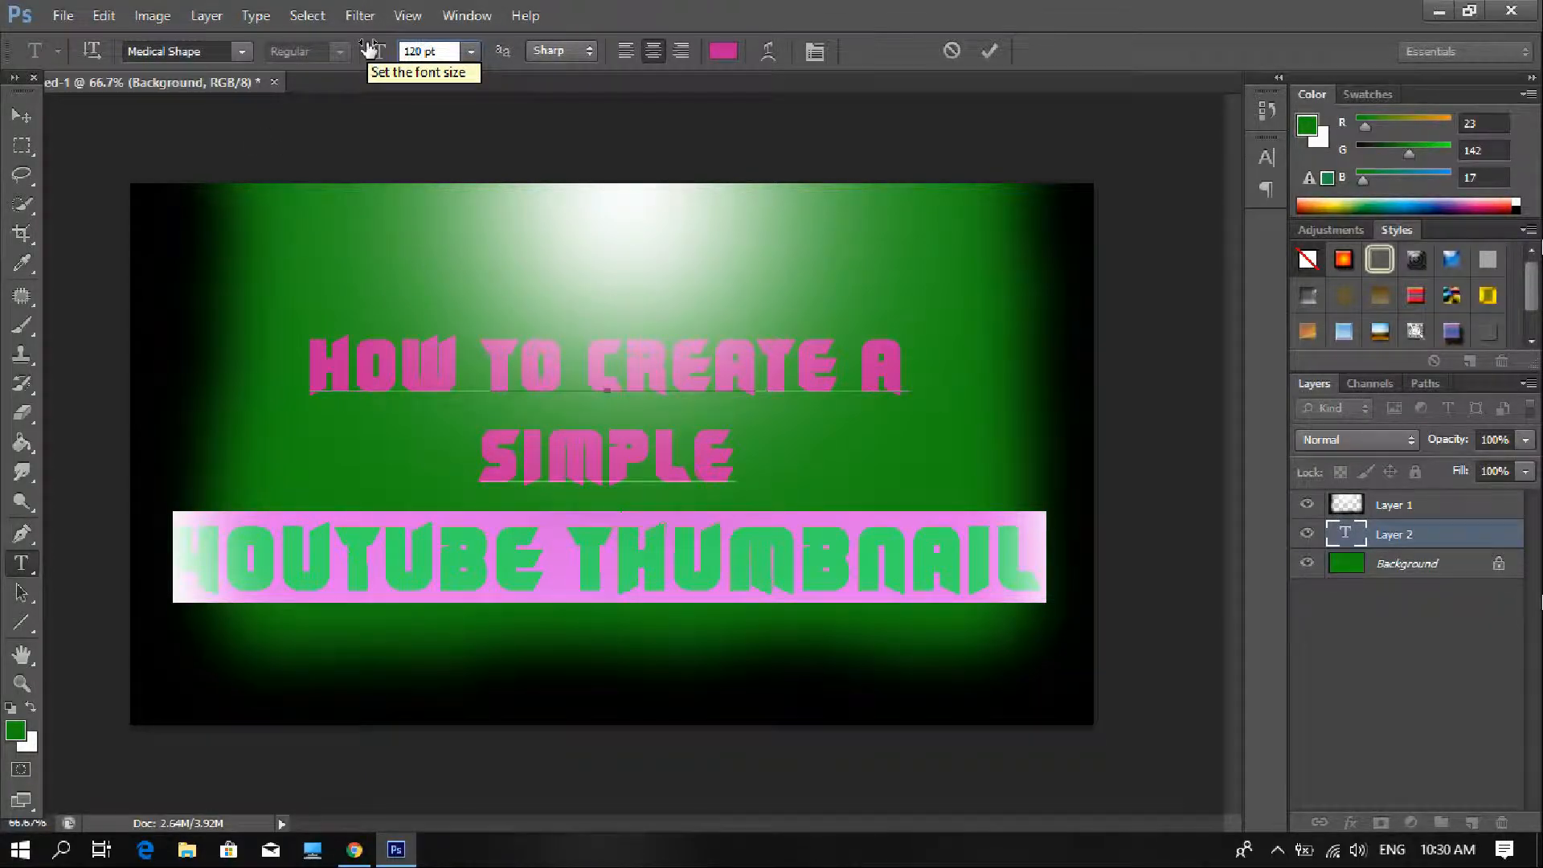
key("BackSpace")
key("BackSpace")
type("15")
key("Return")
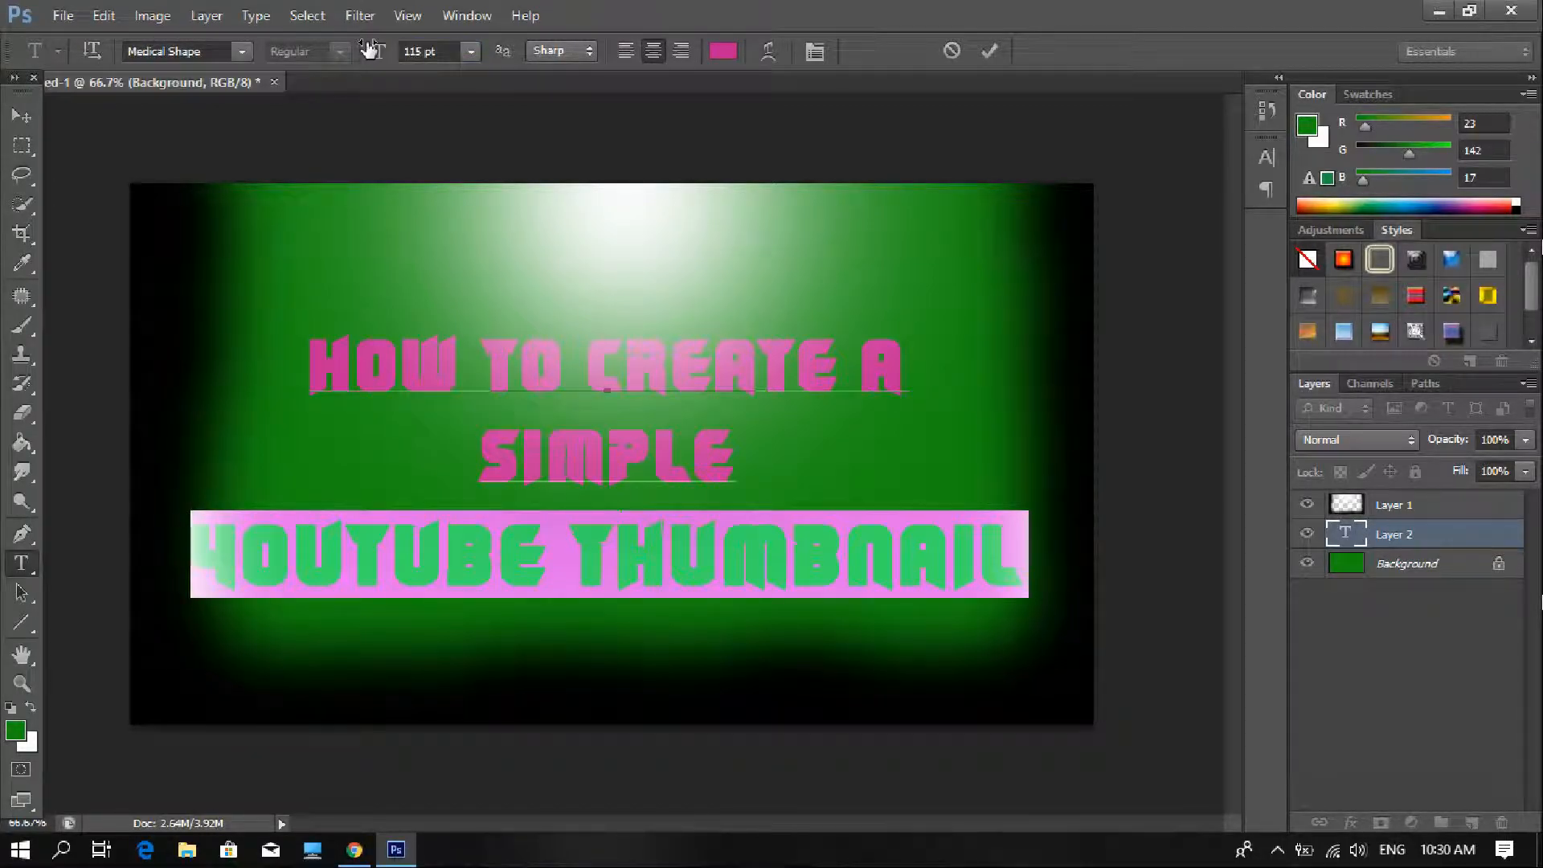
left_click_drag(630, 649, 637, 642)
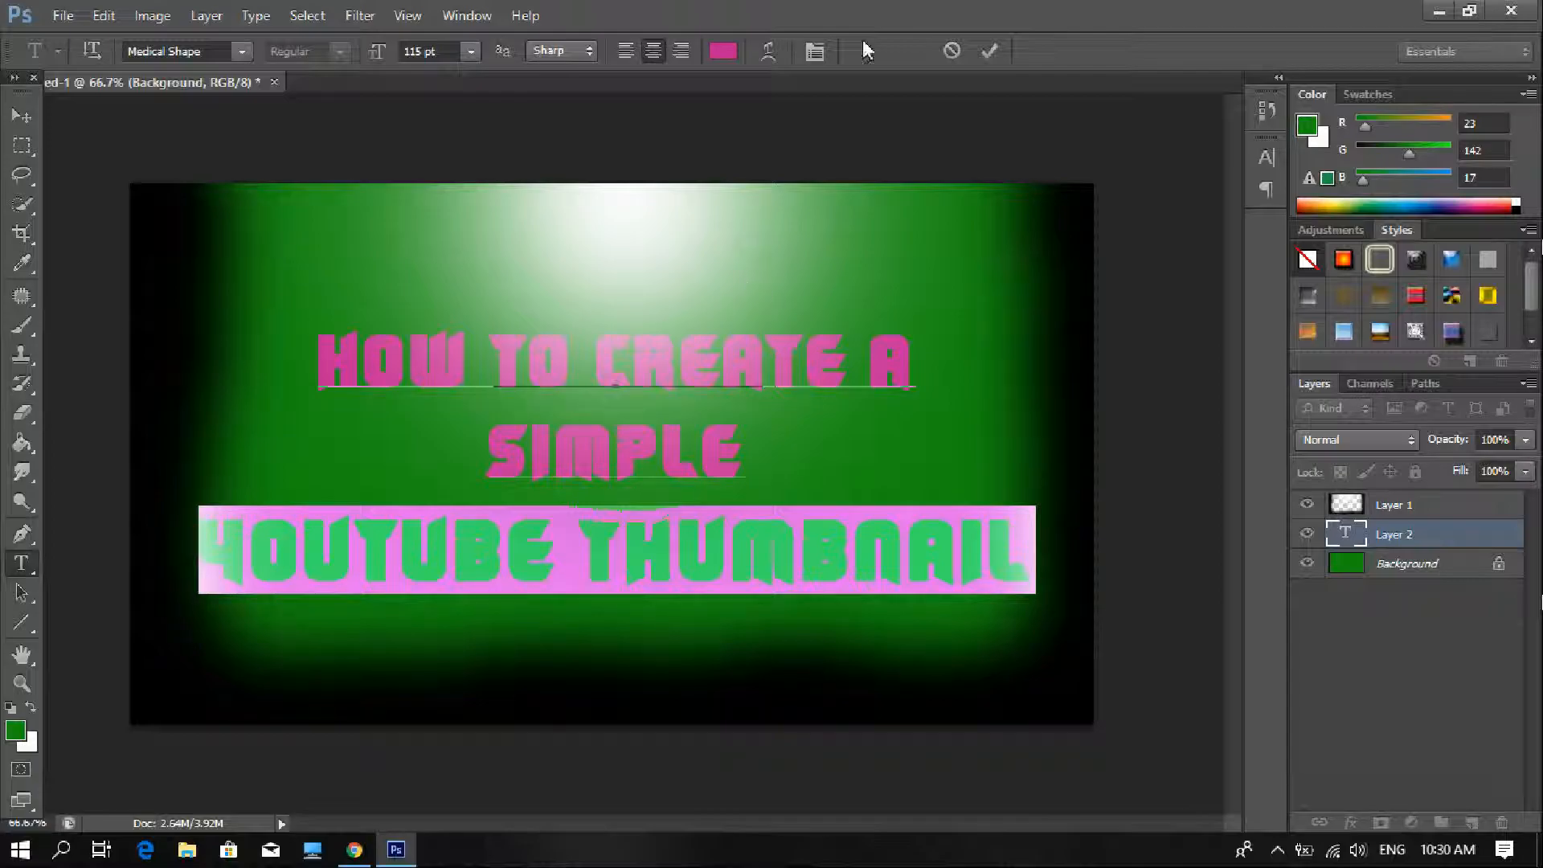
left_click(990, 51)
Recolour all three title lines white (ffffff) and shift the text block slightly up and right.
left_click_drag(321, 362, 1026, 584)
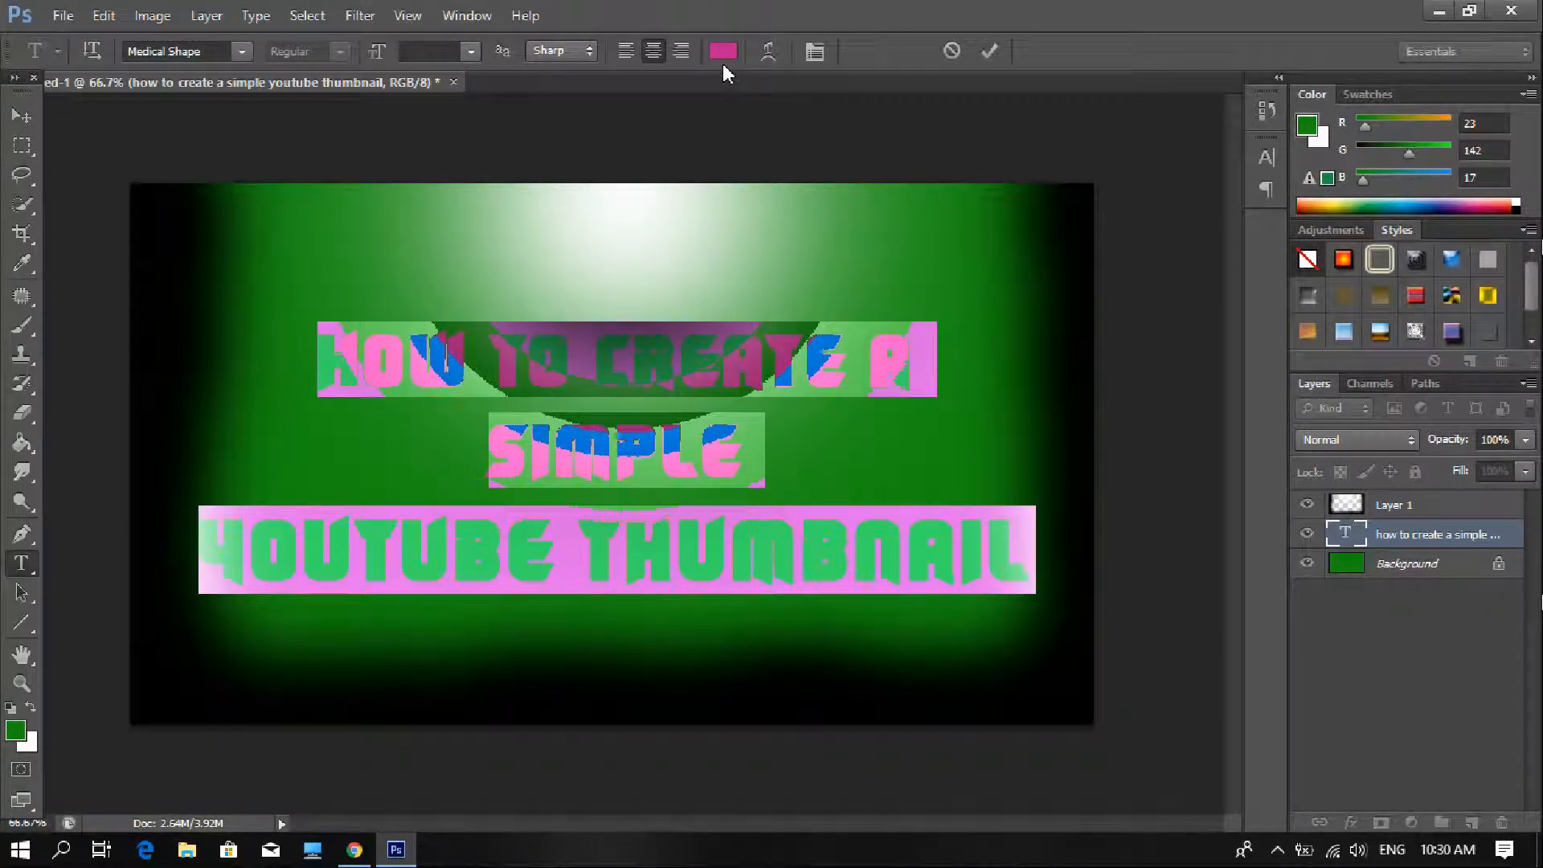
left_click(724, 50)
left_click_drag(336, 404, 329, 398)
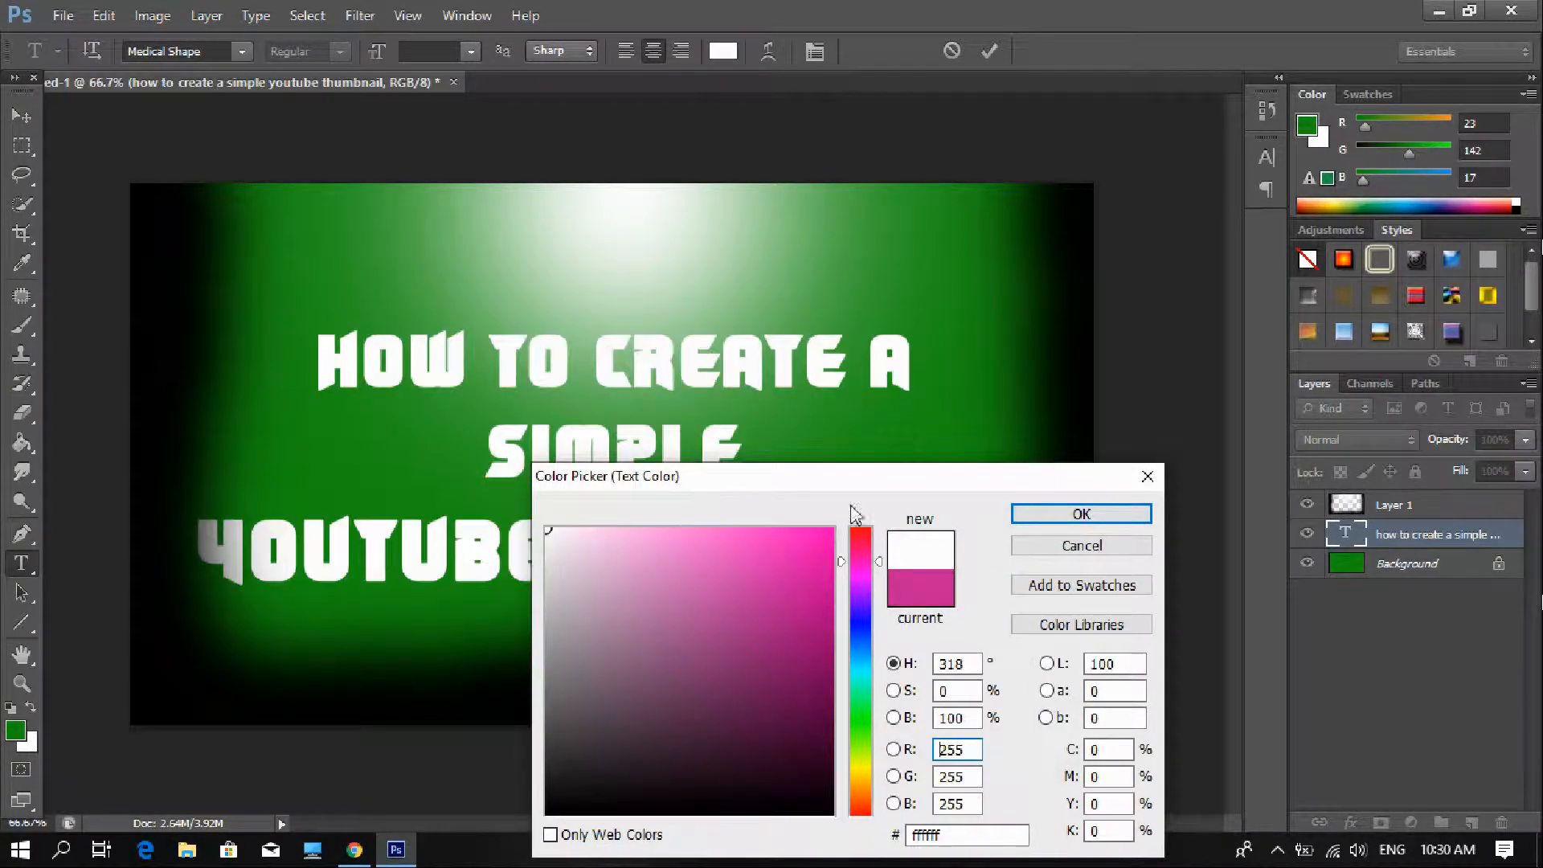
left_click(1082, 514)
left_click_drag(631, 652, 643, 628)
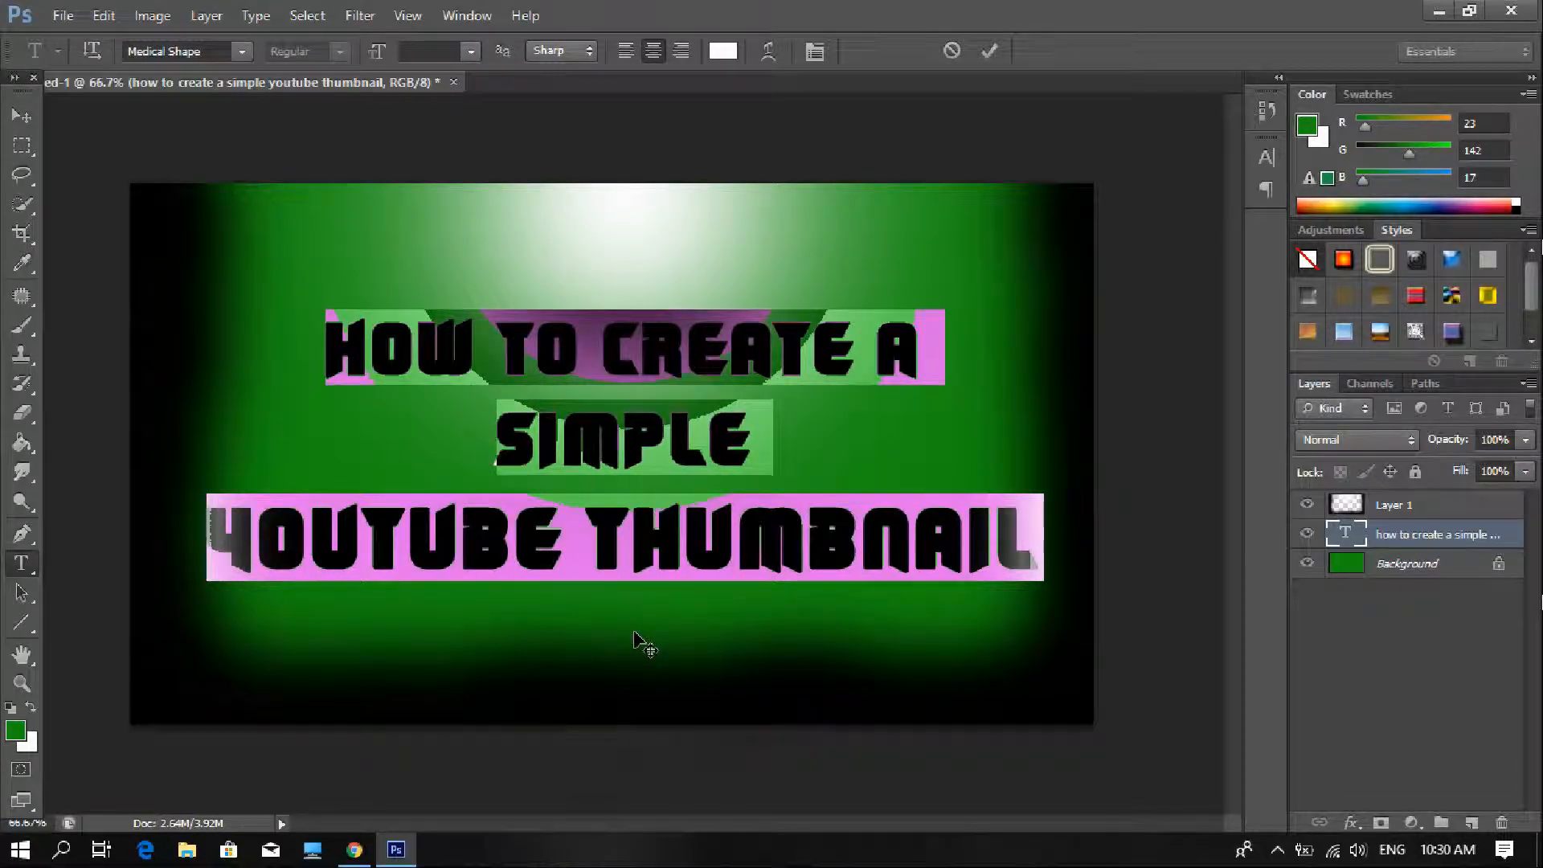
left_click(1002, 50)
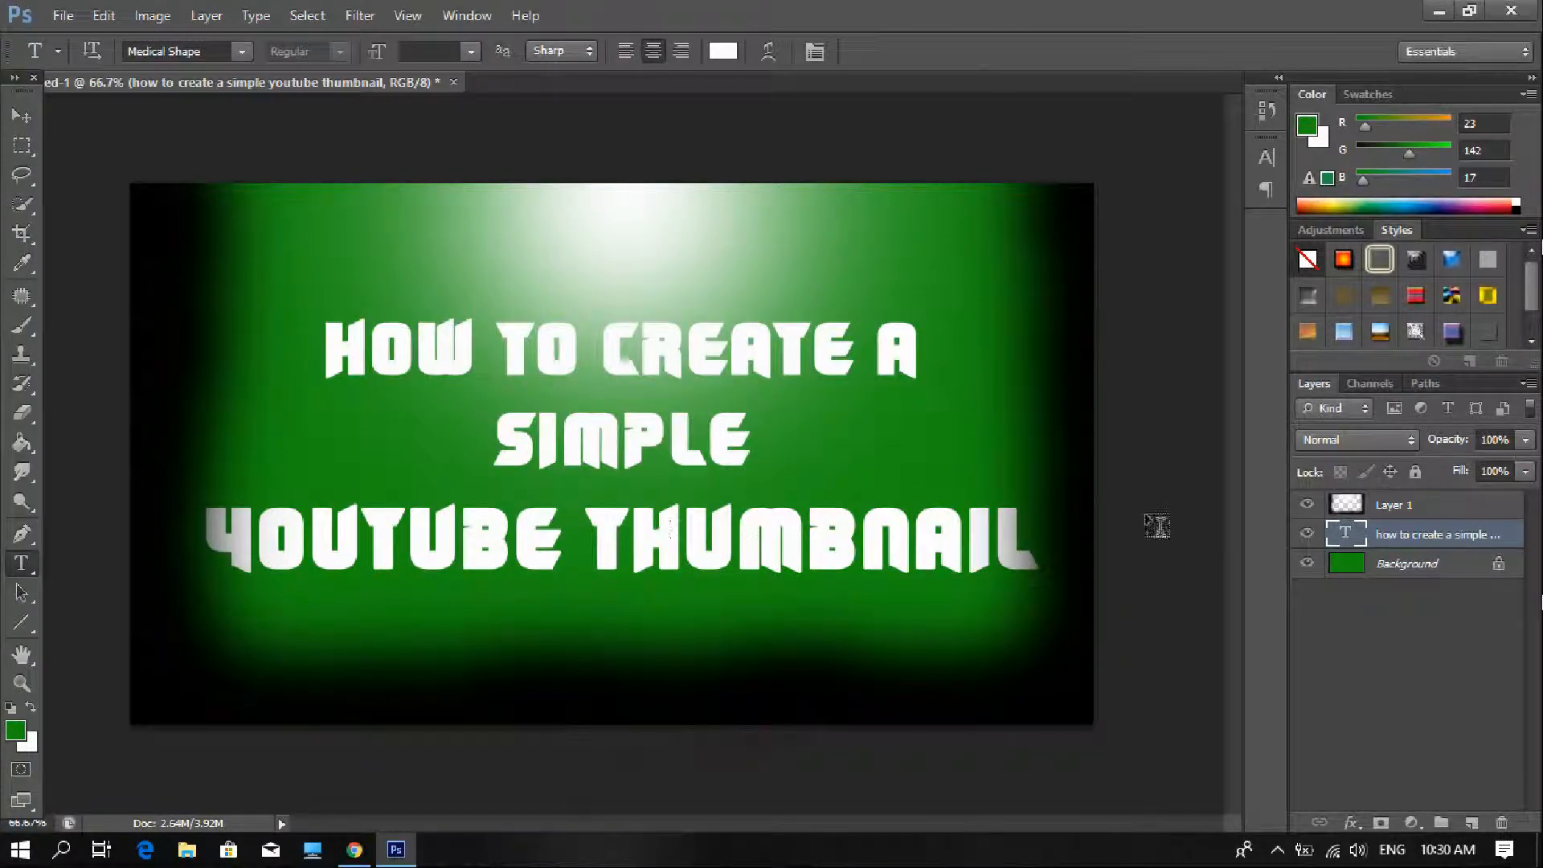
Add a 5 px black outside Stroke to the title text layer through its blending options.
right_click(1456, 546)
left_click(1261, 132)
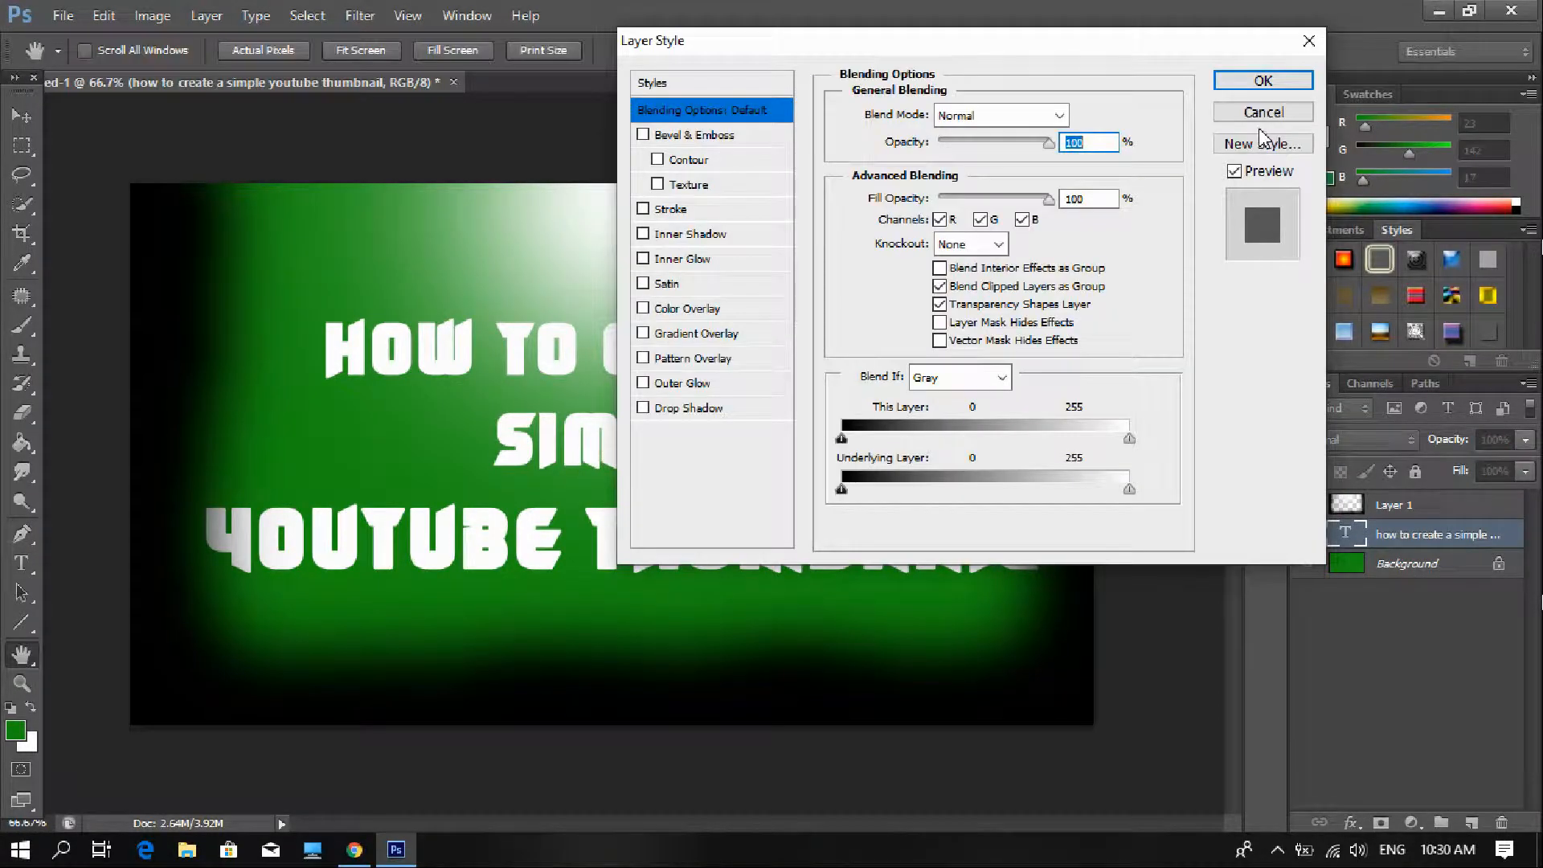
left_click(669, 211)
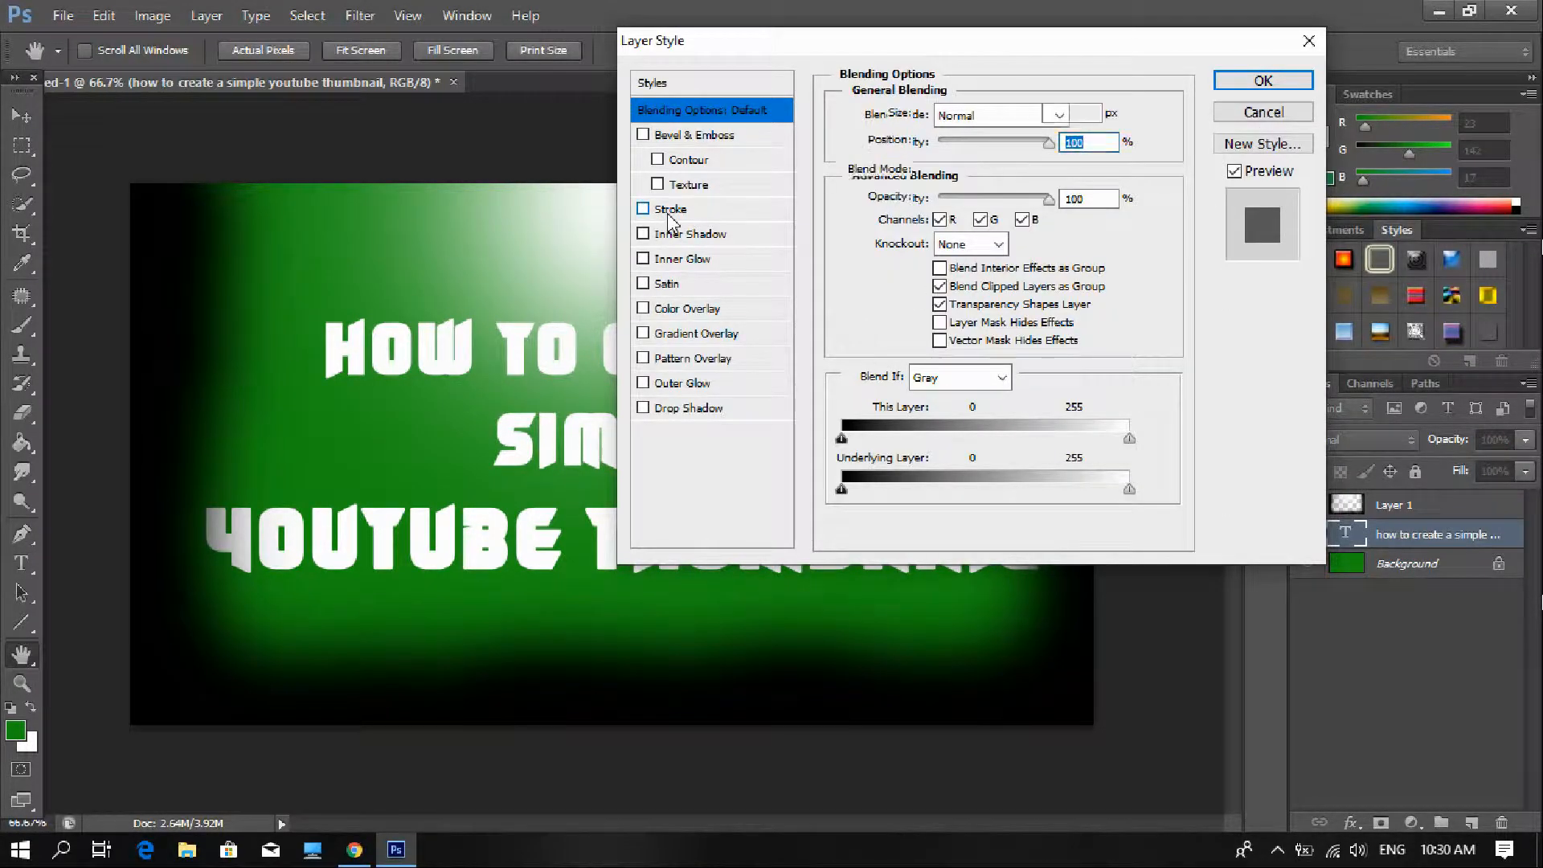
double_click(1082, 110)
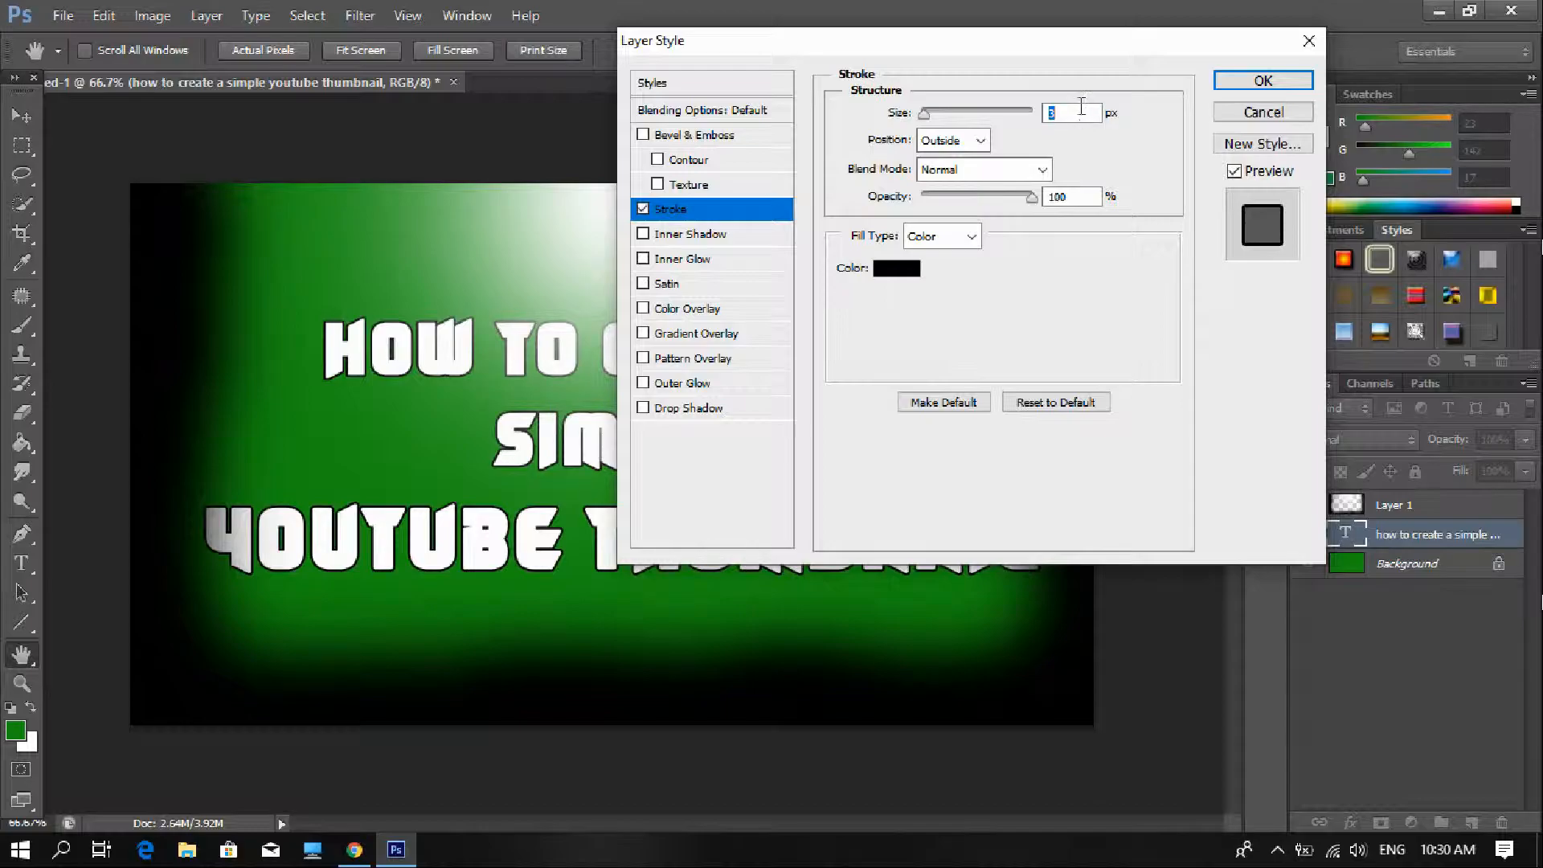
type("5")
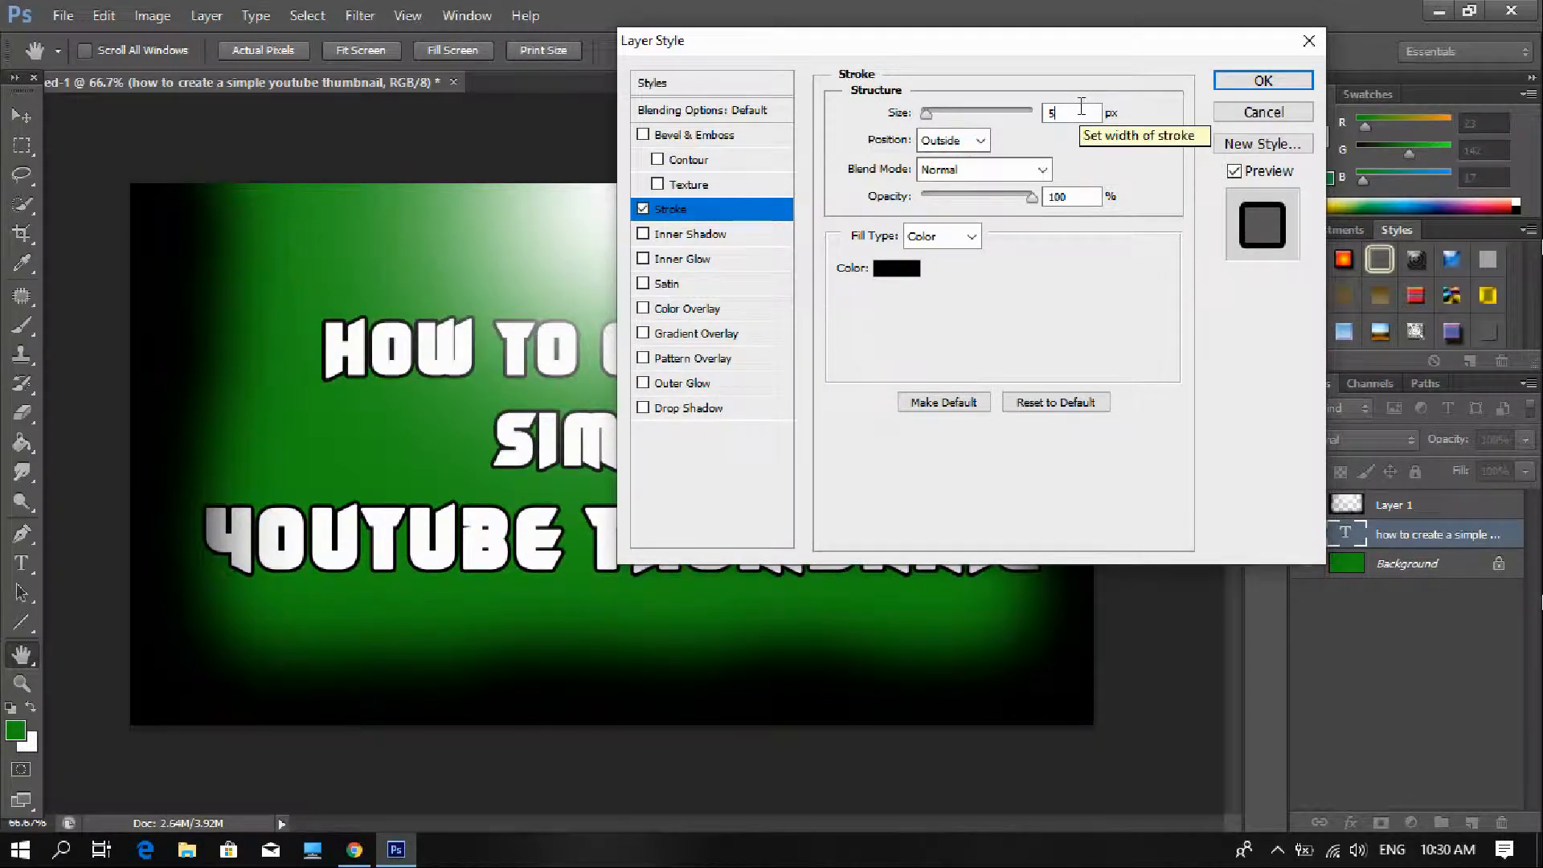
Add a Drop Shadow to the title with distance 40 px, spread 25% and size 0 px, and apply the layer style.
left_click(675, 410)
double_click(1080, 212)
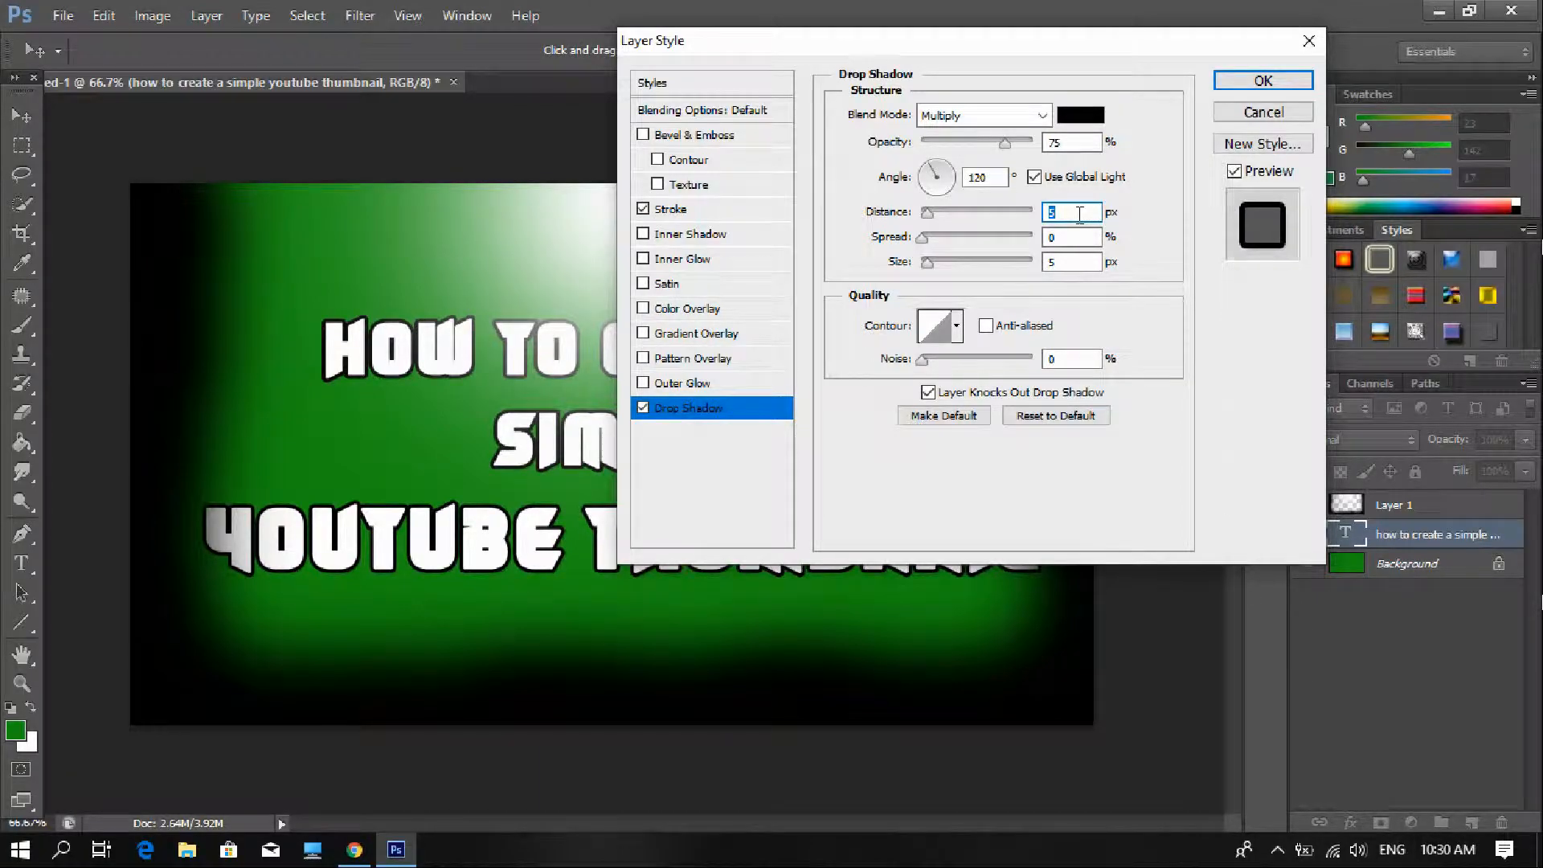
type("35")
double_click(1079, 212)
type("40")
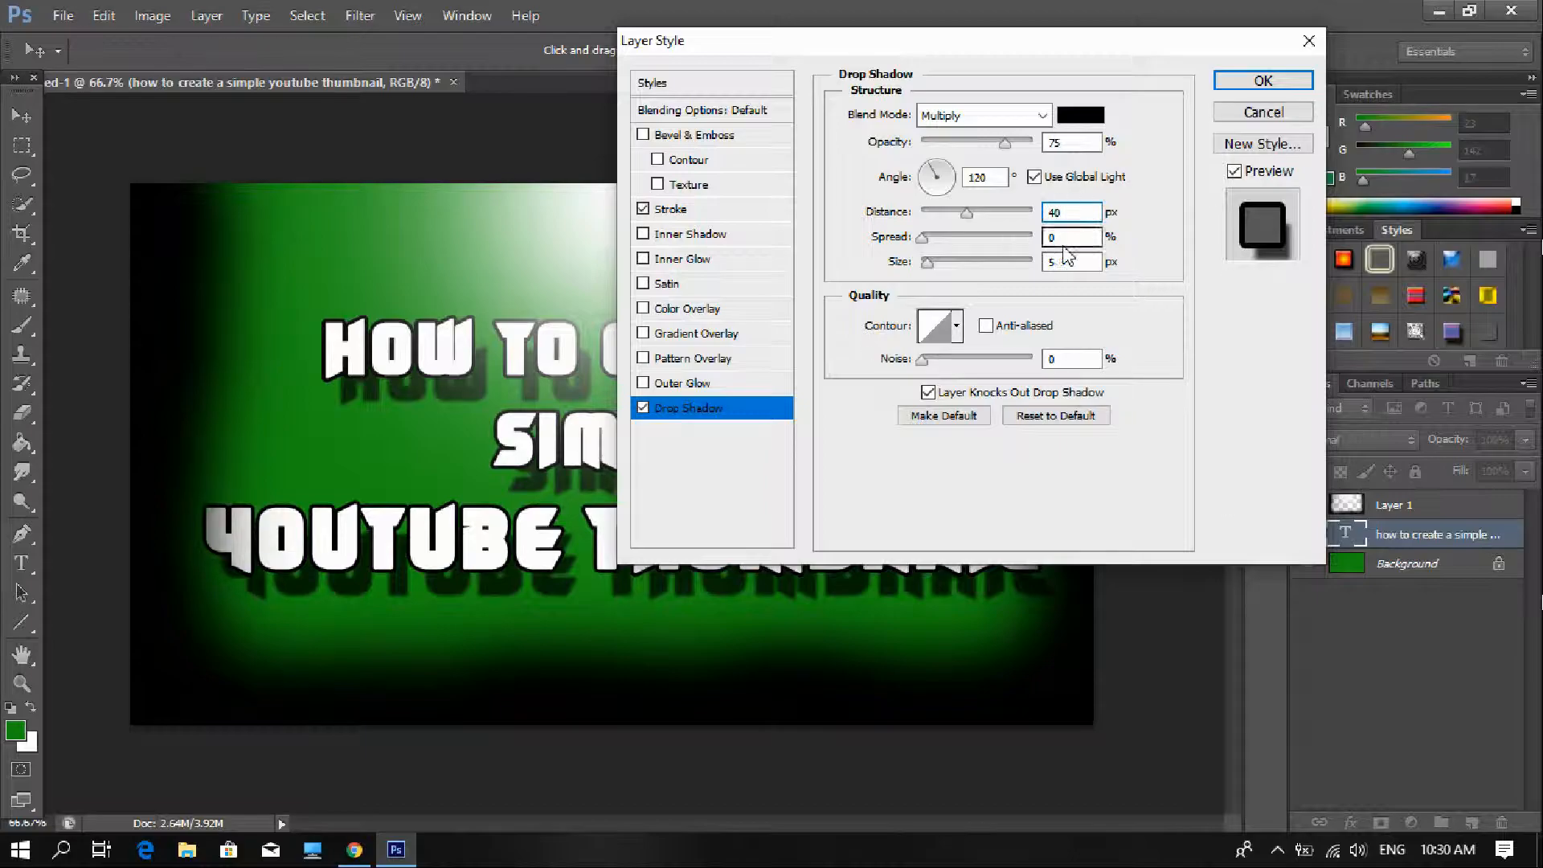
double_click(1070, 238)
type("25")
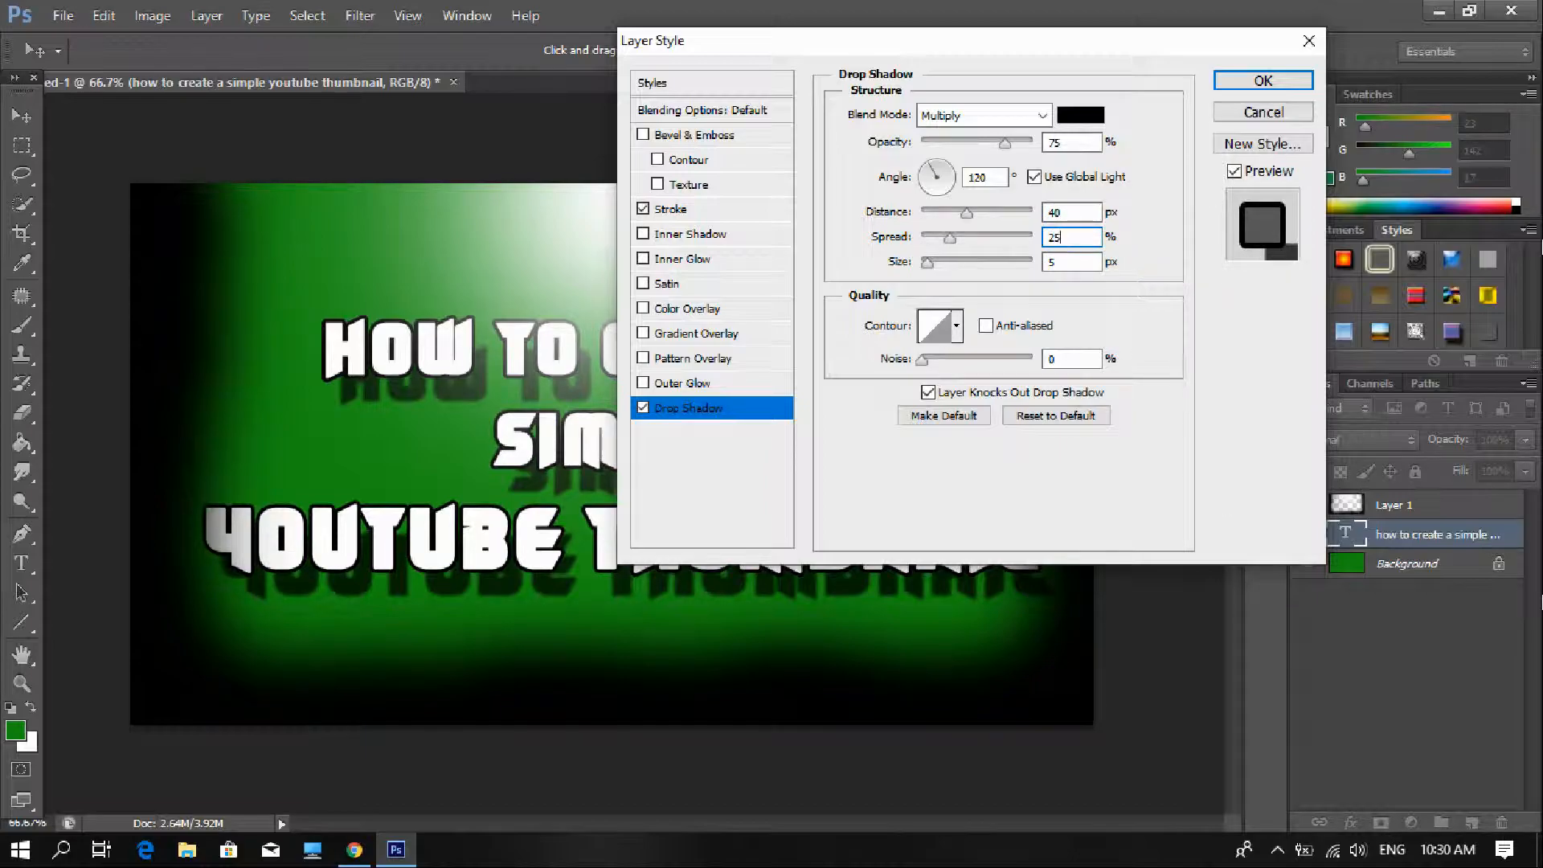
double_click(1070, 262)
type("0")
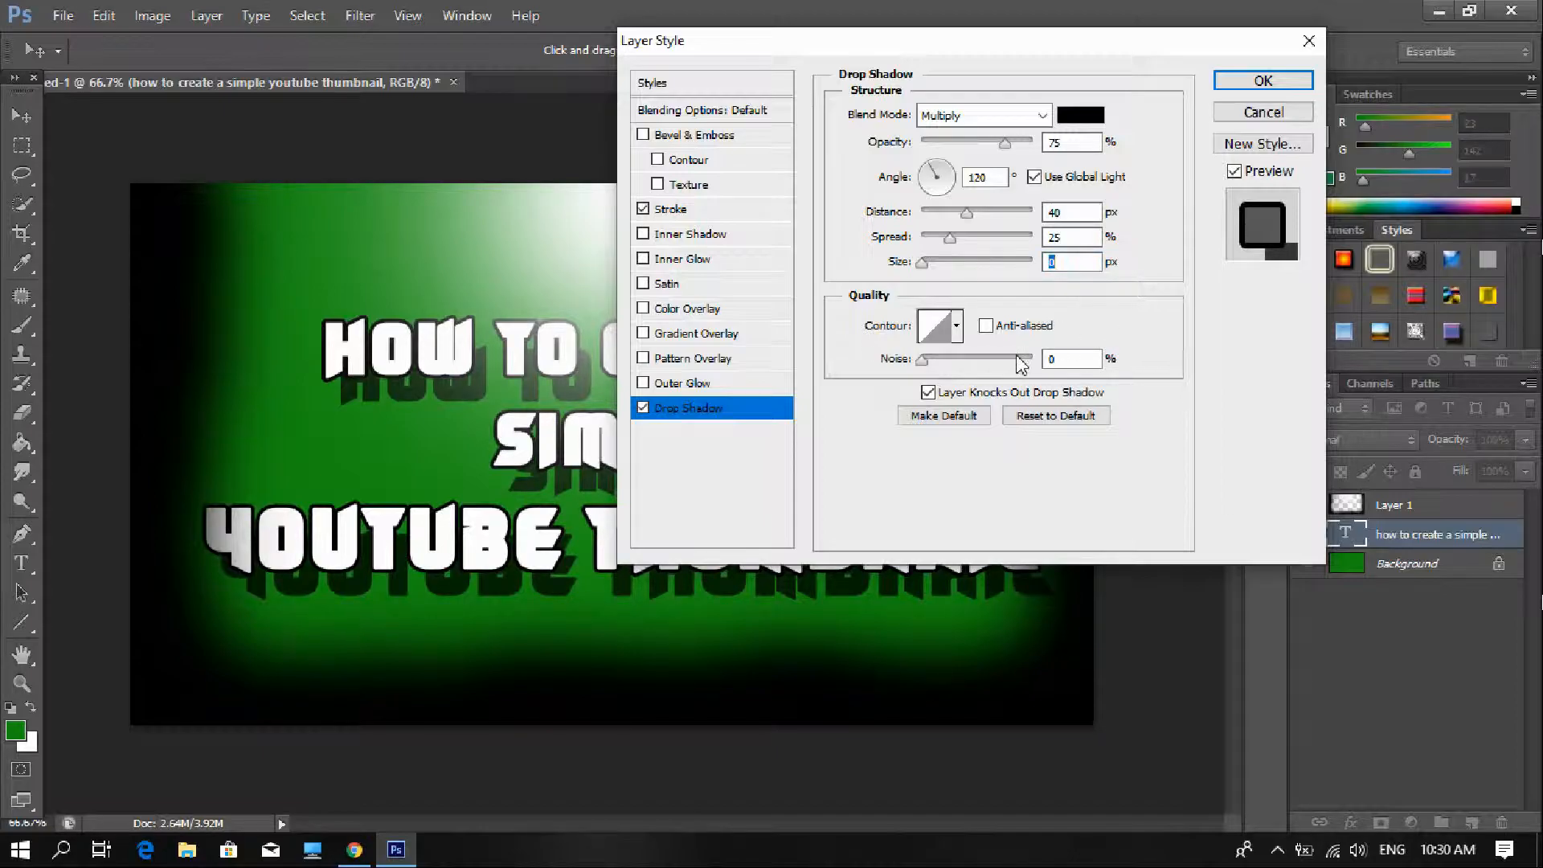
mouse_move(937, 371)
left_mouse_down()
mouse_move(1010, 375)
mouse_move(926, 386)
left_mouse_up()
left_click(1259, 83)
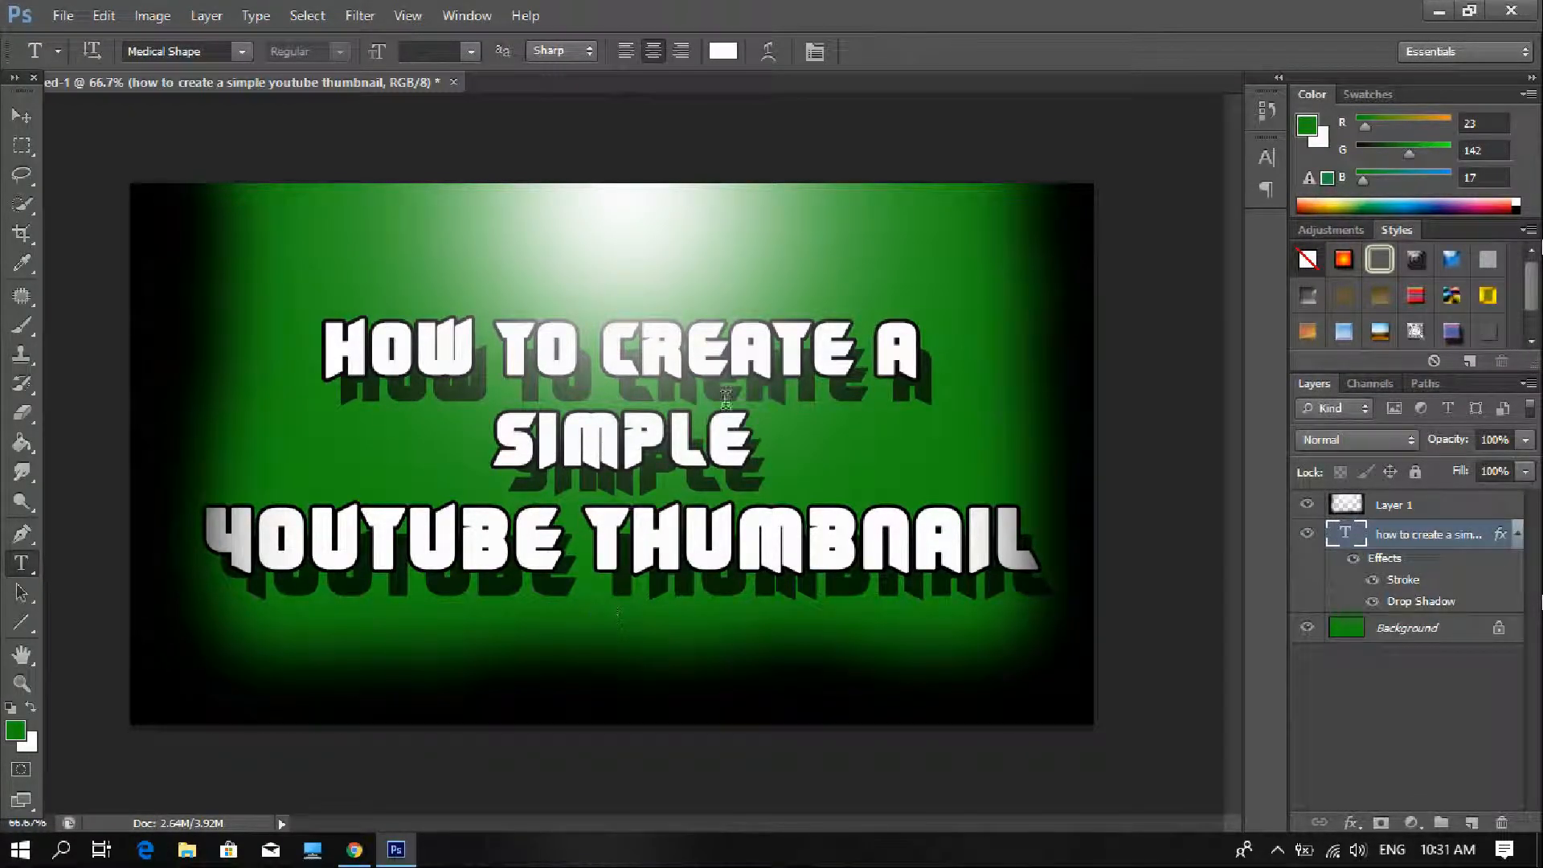
Move the title text layer slightly upward on the canvas with the Move tool and deselect it.
left_click(22, 116)
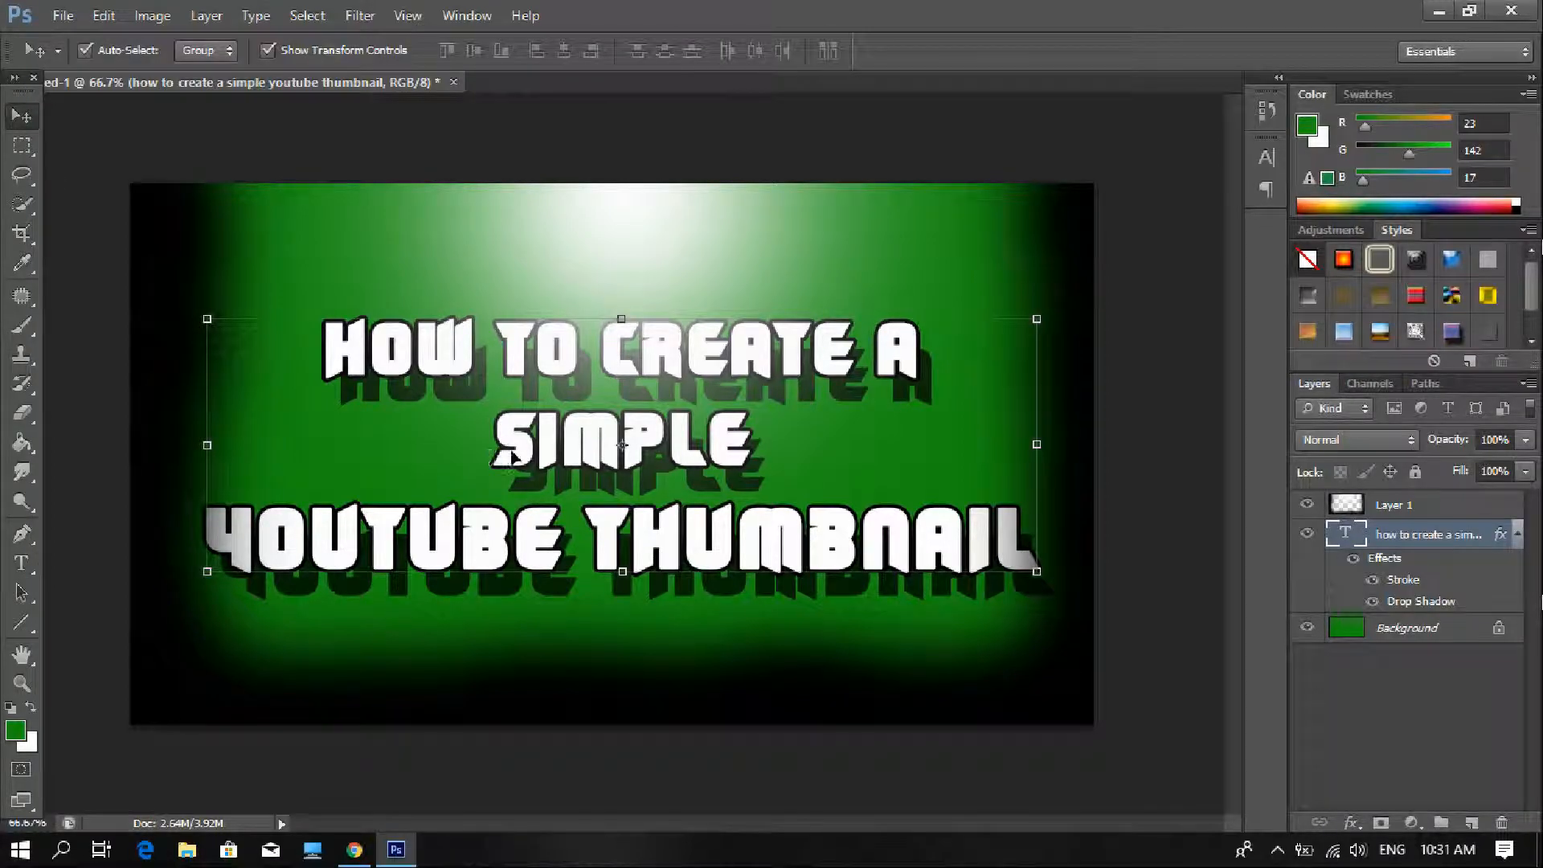
left_click(583, 614)
left_click_drag(582, 612, 585, 615)
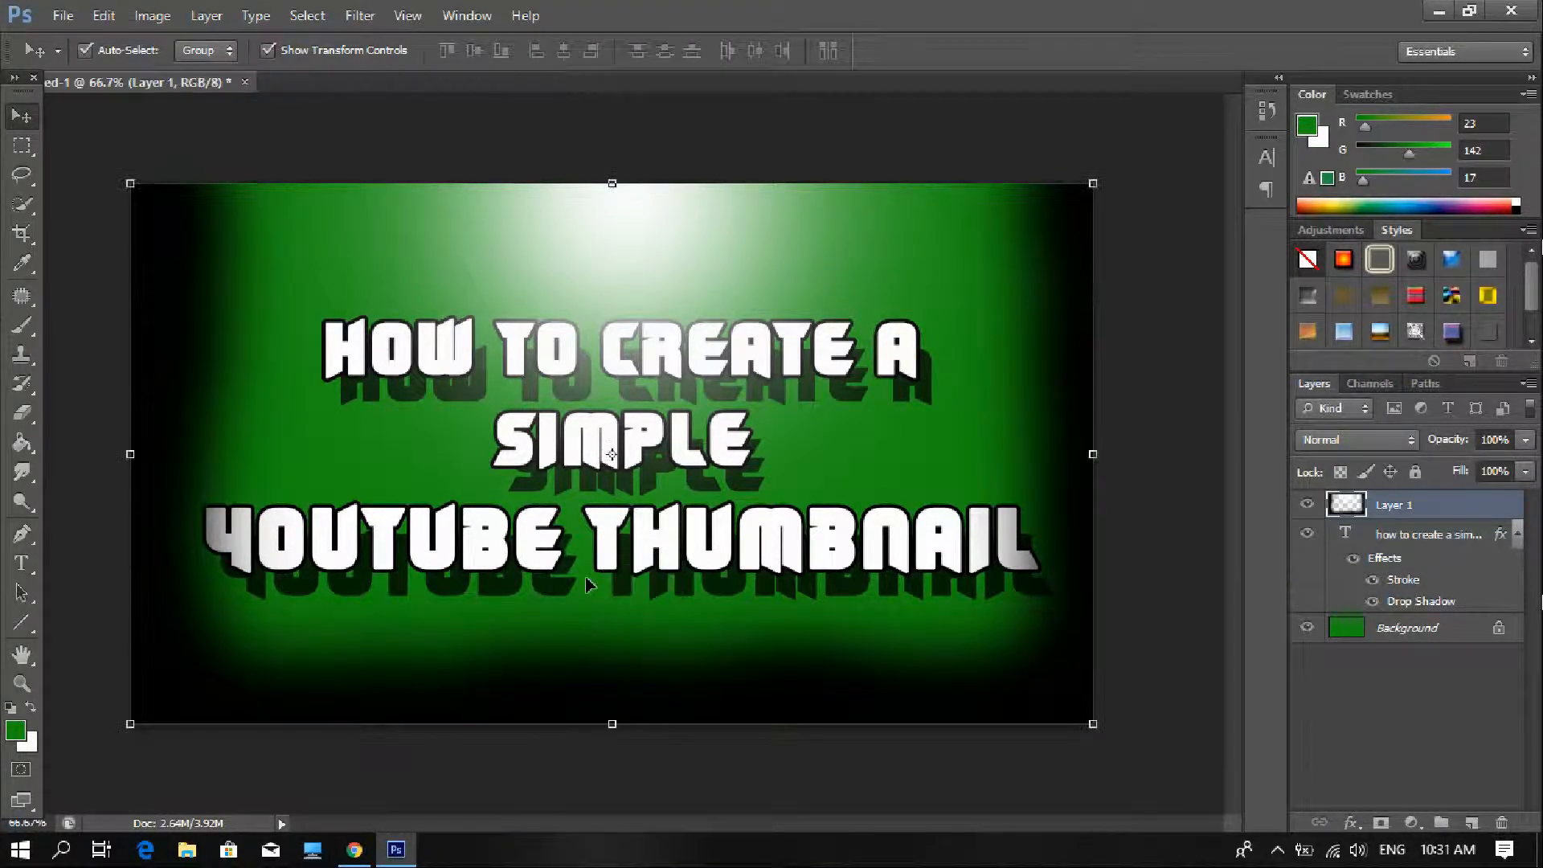
left_click(1419, 528)
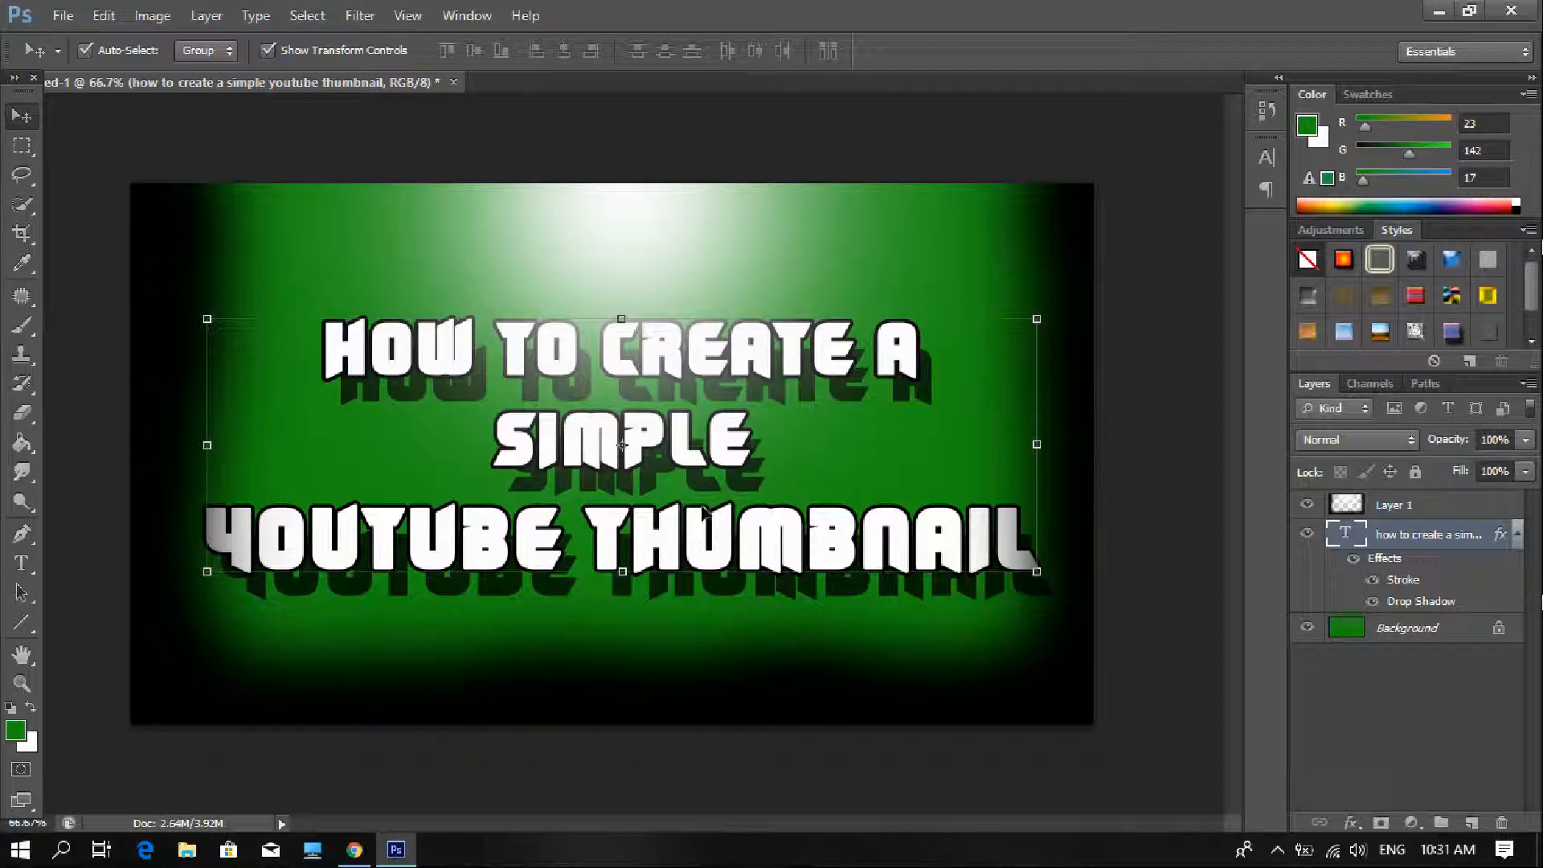
left_click_drag(698, 602, 697, 597)
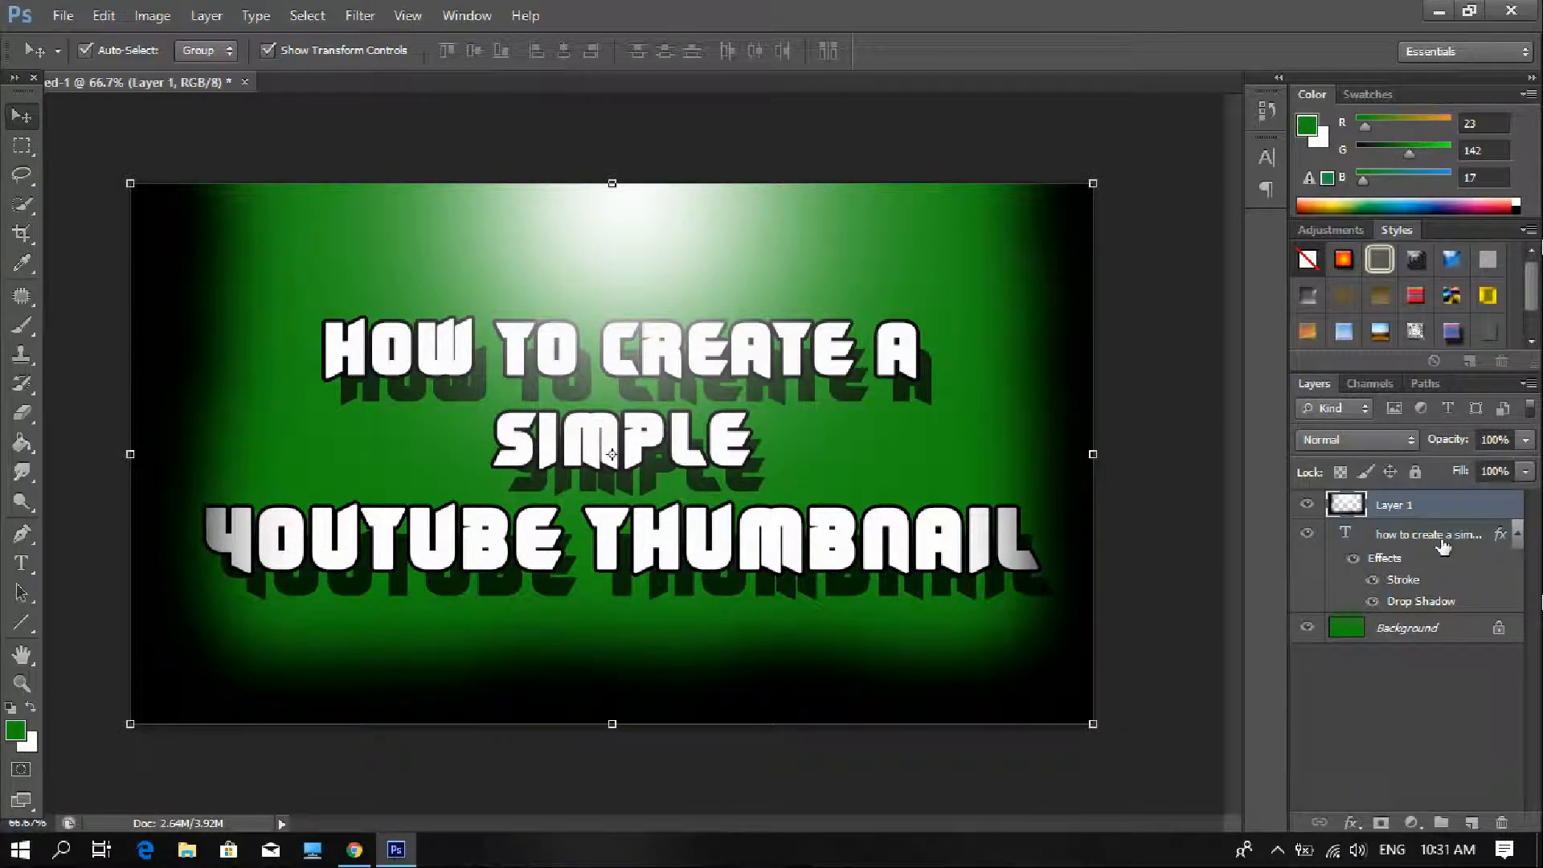
left_click(1347, 569)
left_click_drag(791, 532, 791, 521)
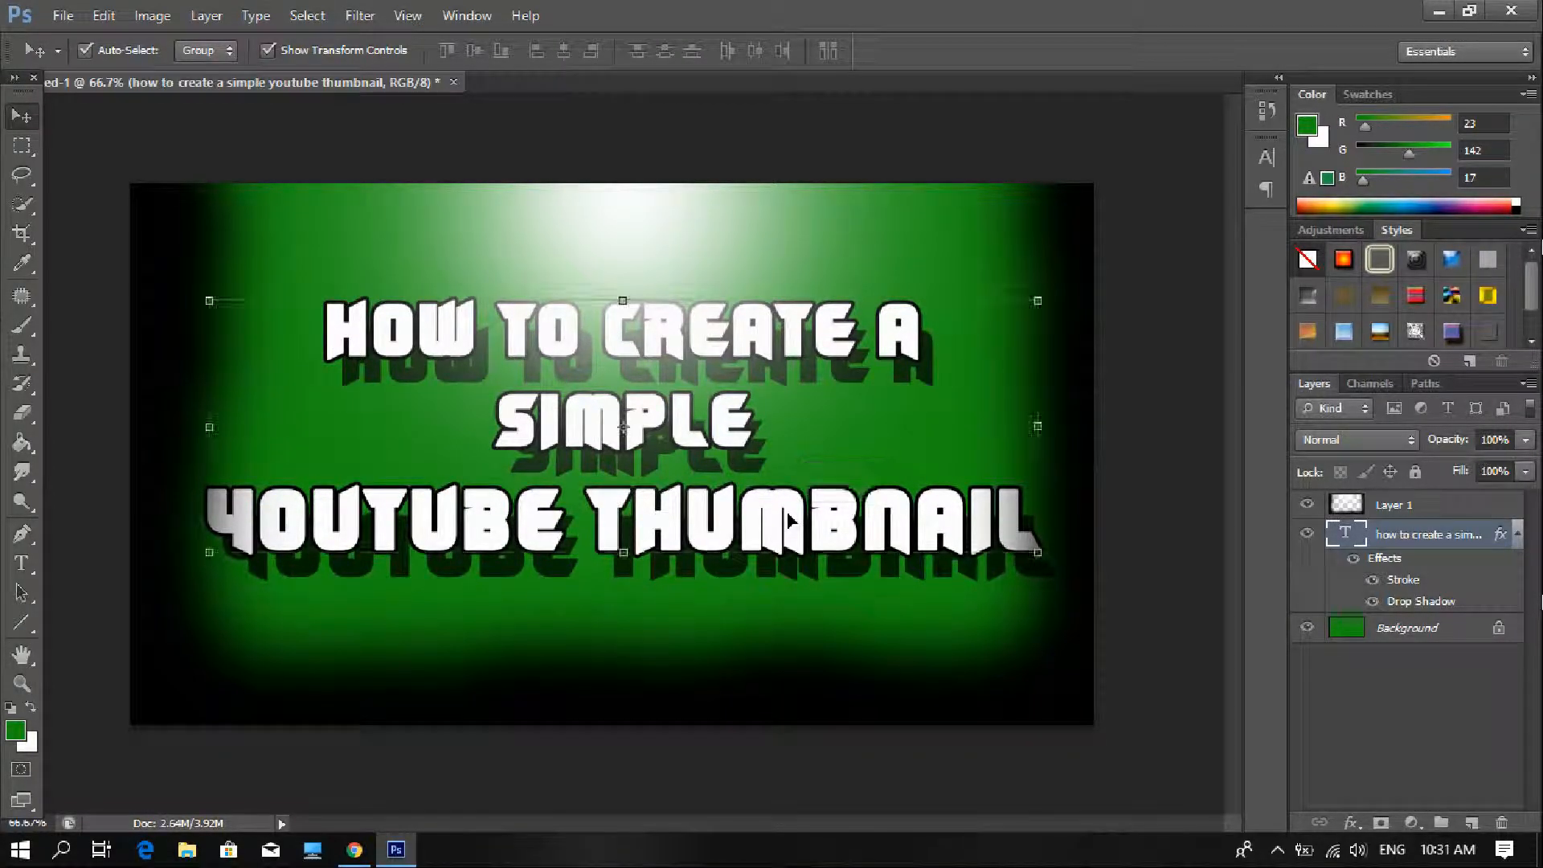
left_click(1182, 374)
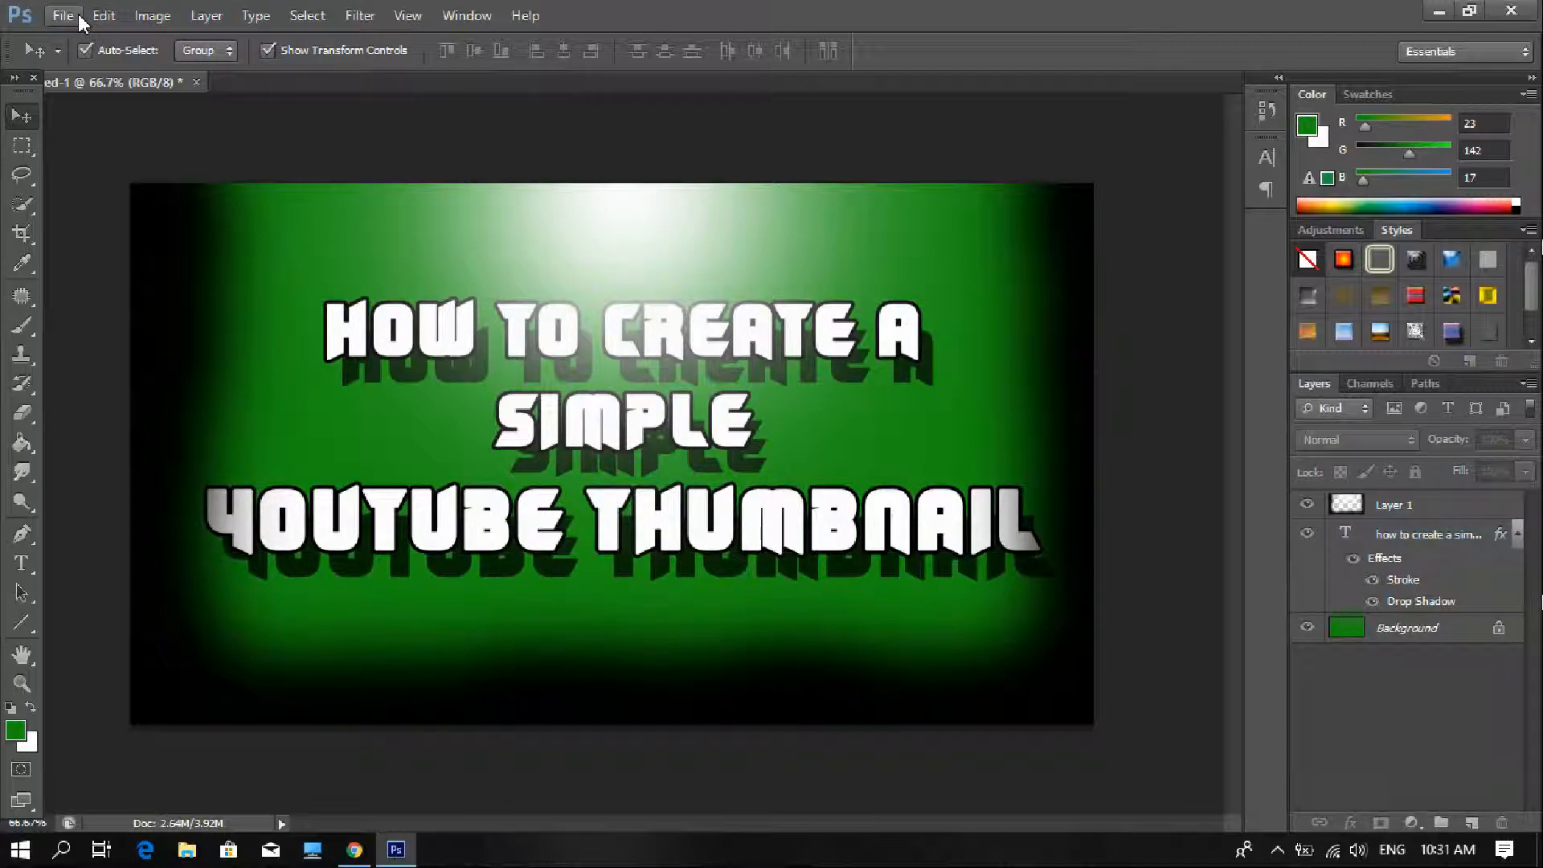
left_click(138, 18)
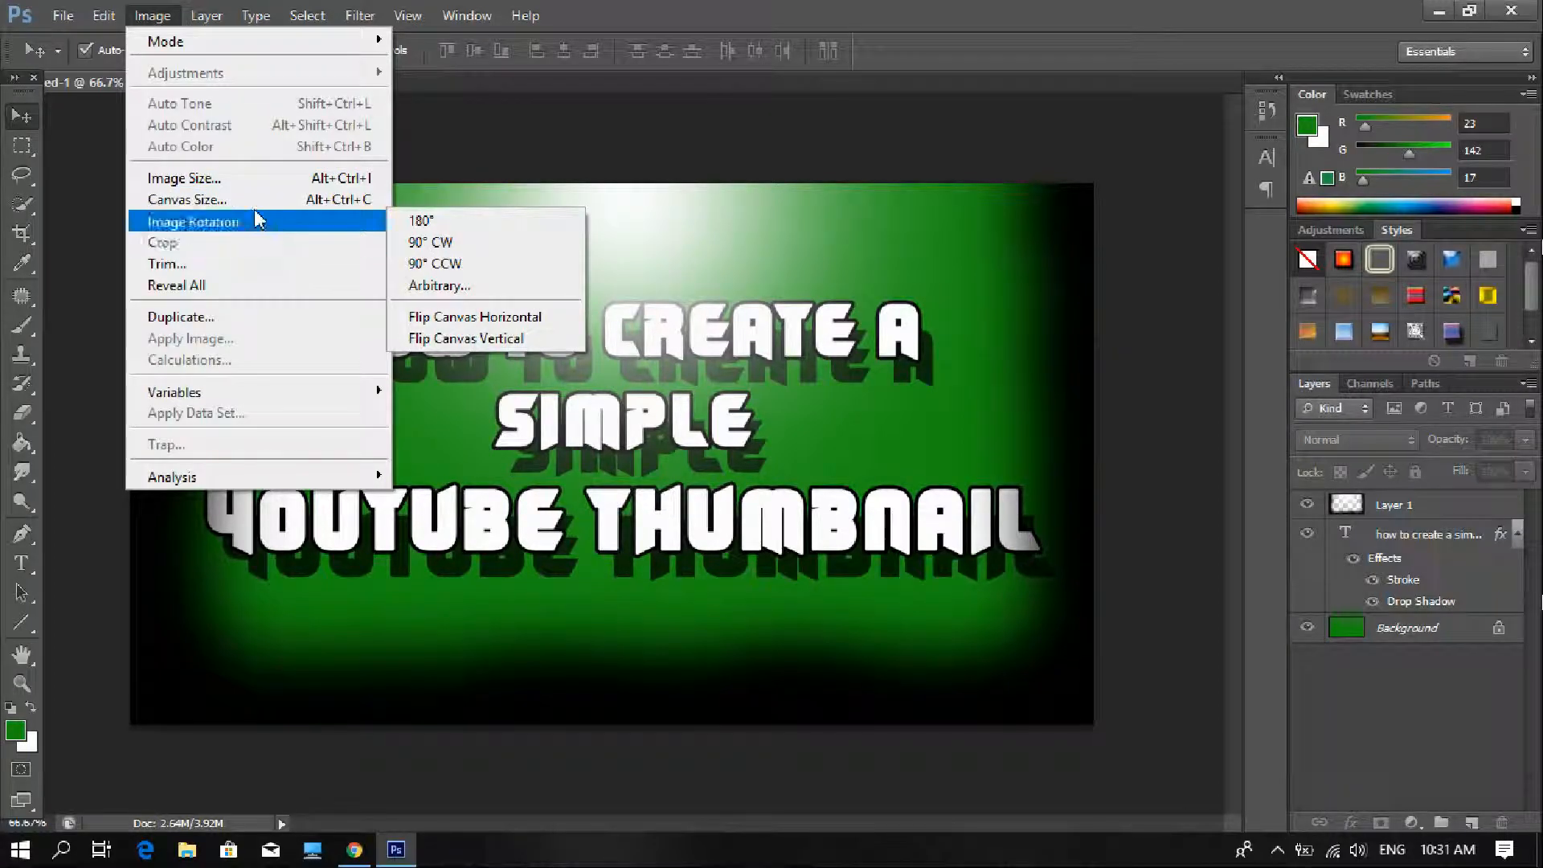
mouse_move(205, 20)
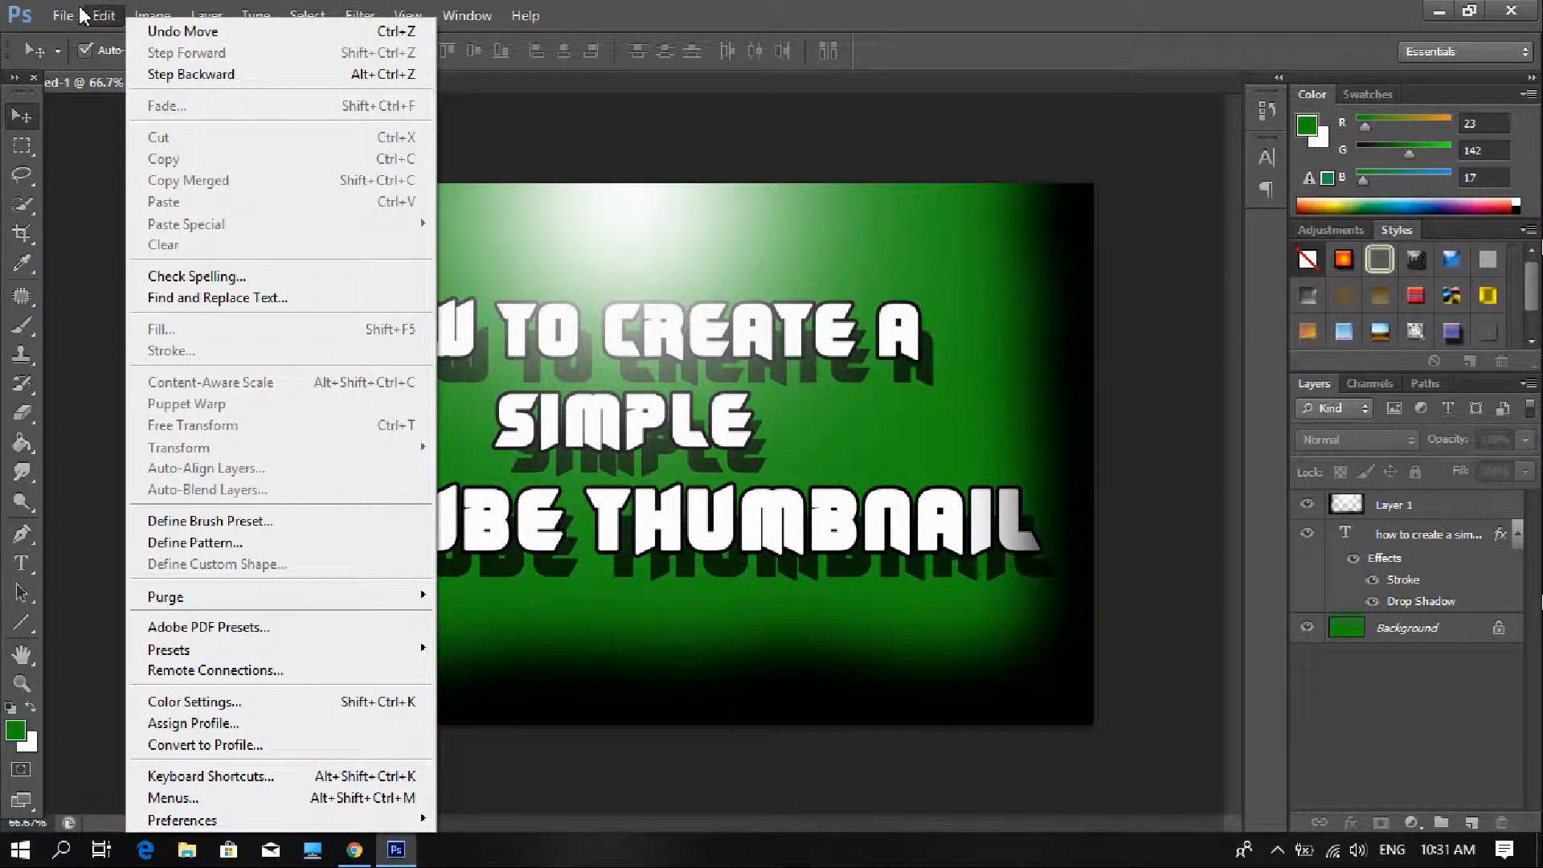
mouse_move(62, 18)
mouse_move(308, 16)
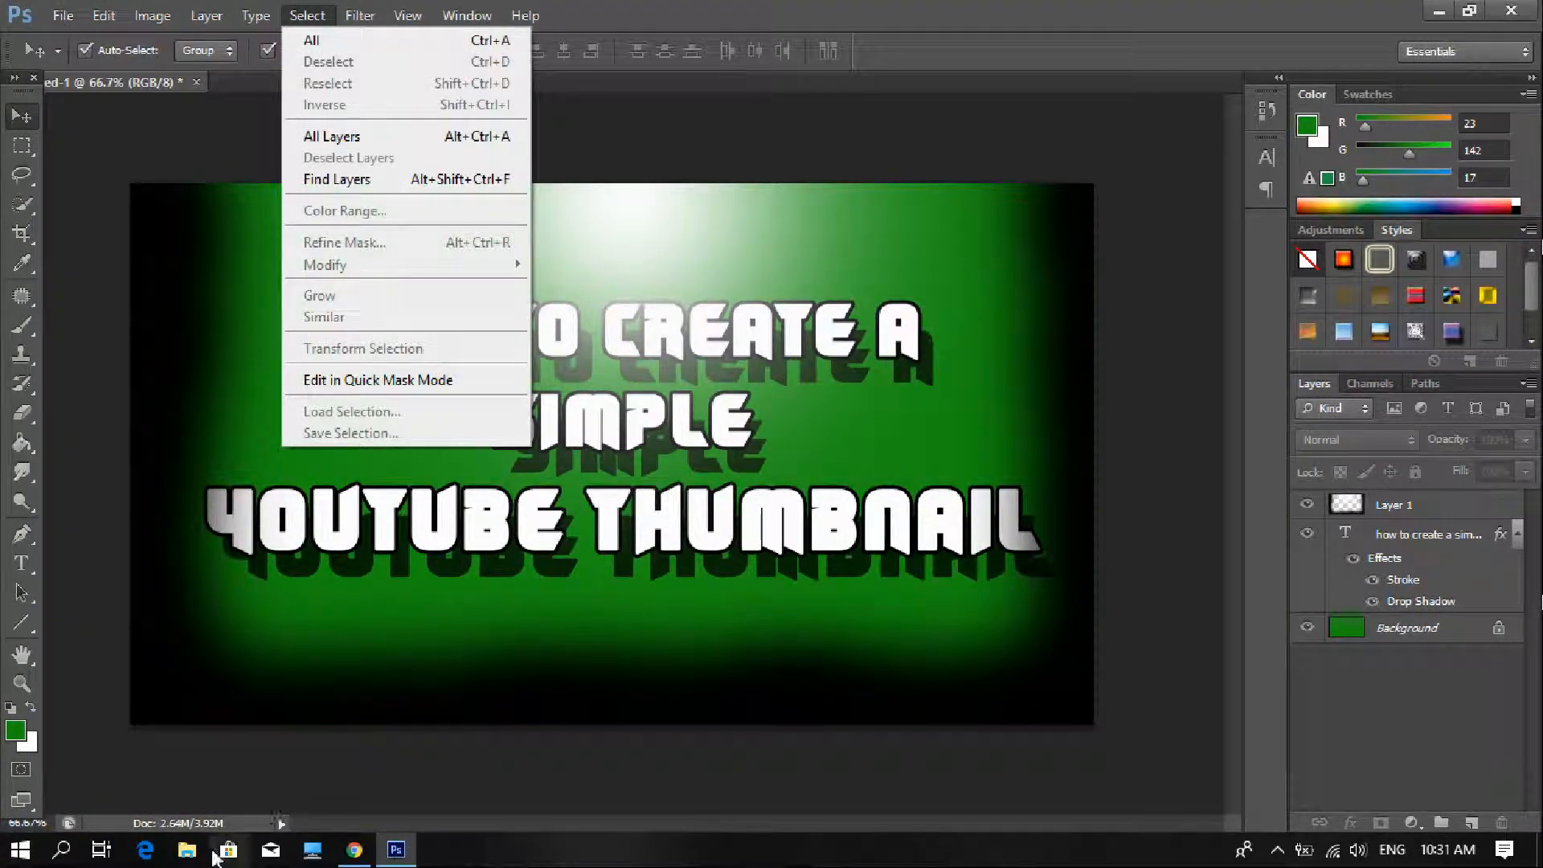
left_click(980, 258)
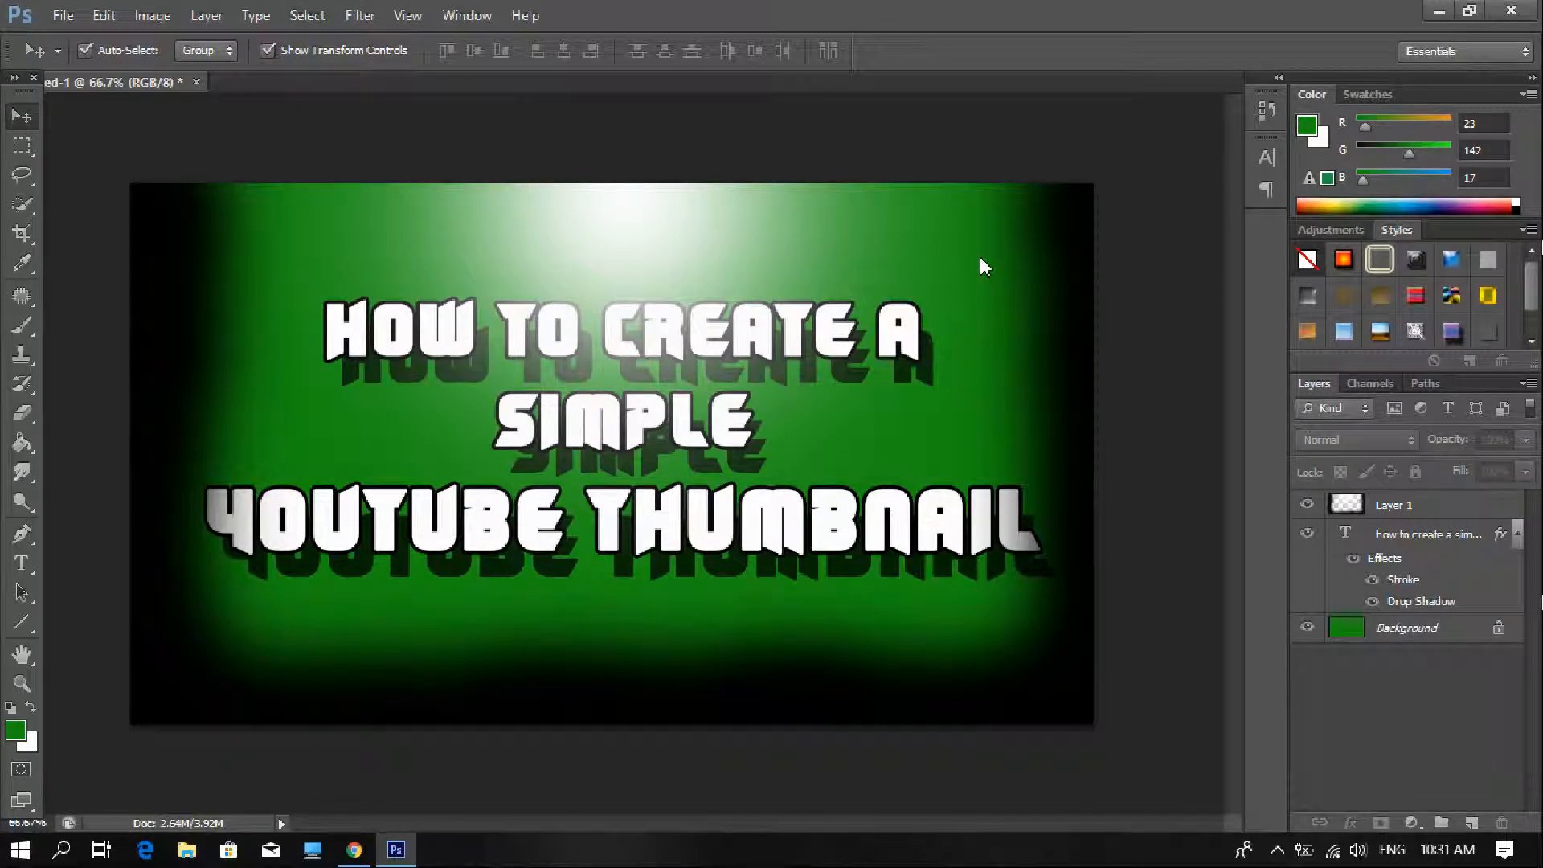
Place the red Subscribe button image, scale it to about 13.6% by 12%, and position it below the title's left end.
left_click(193, 856)
key("ctrl+t")
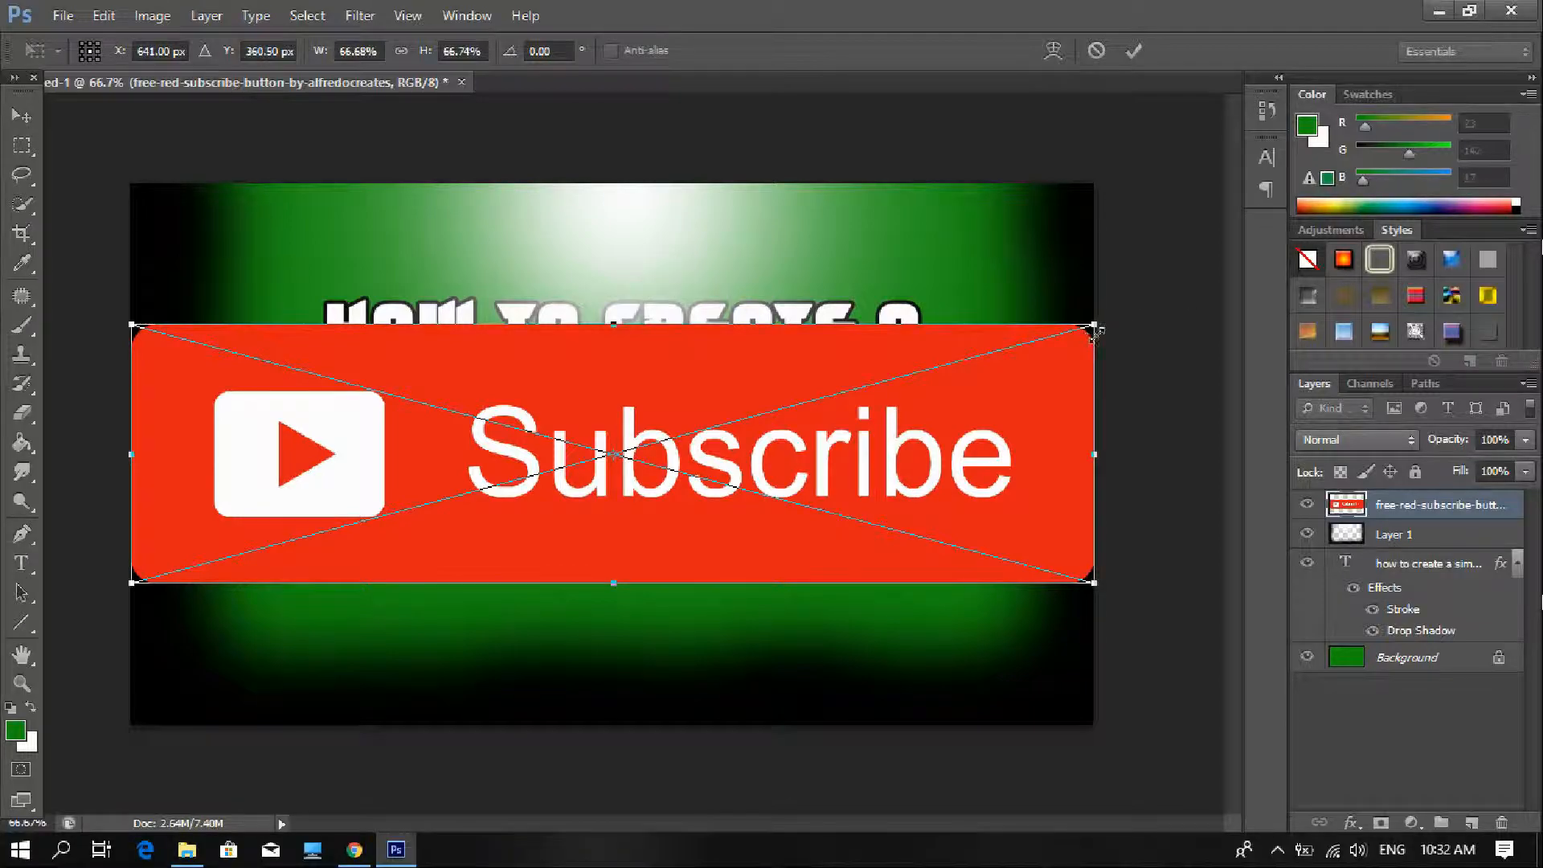
left_click_drag(1097, 321, 374, 614)
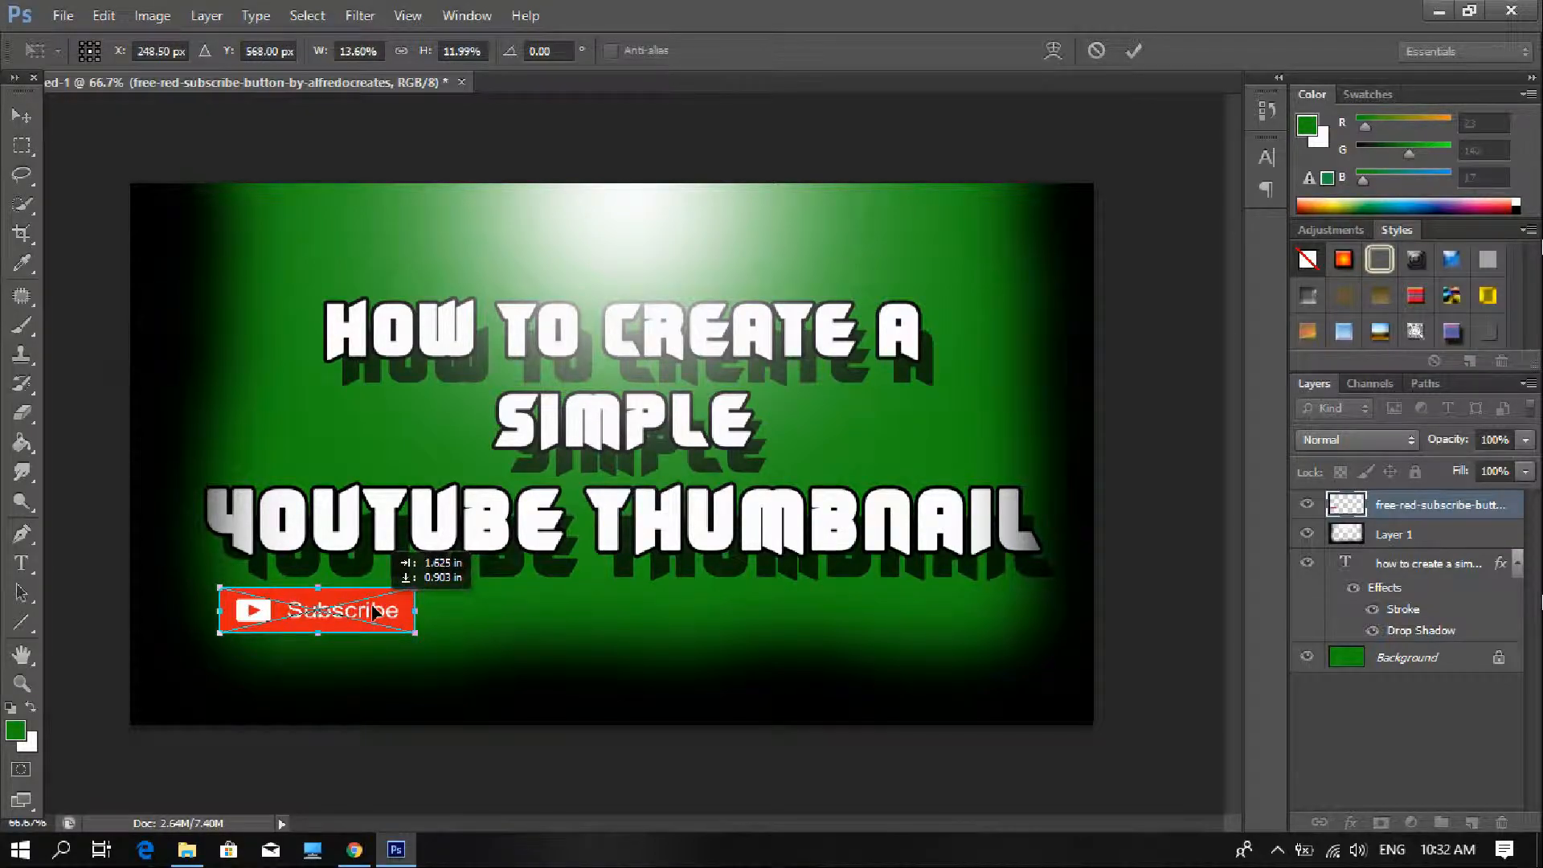
left_click_drag(374, 613, 374, 613)
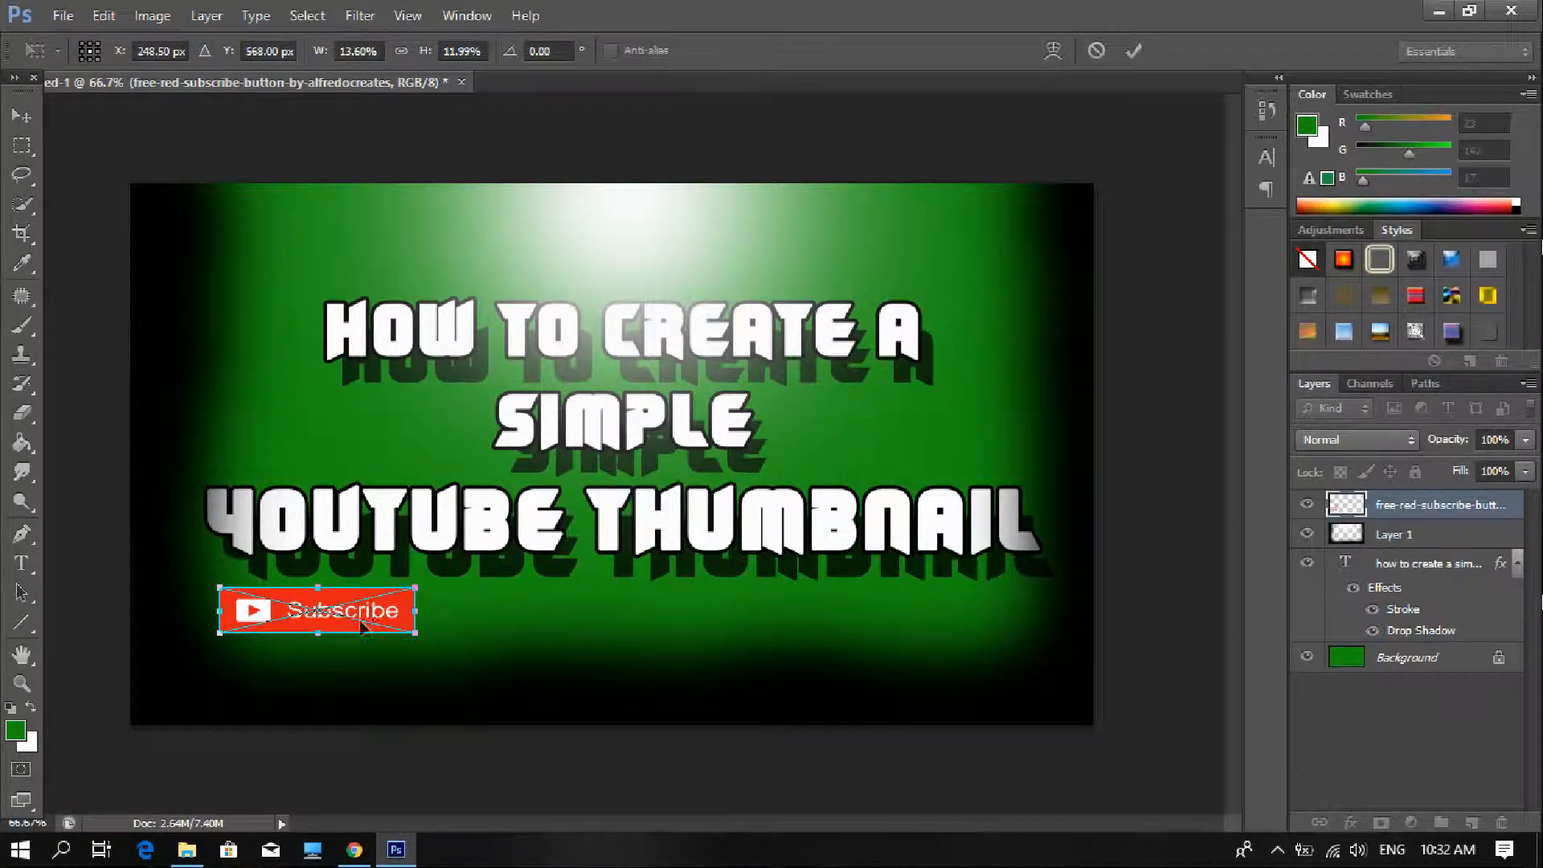
left_click(1133, 49)
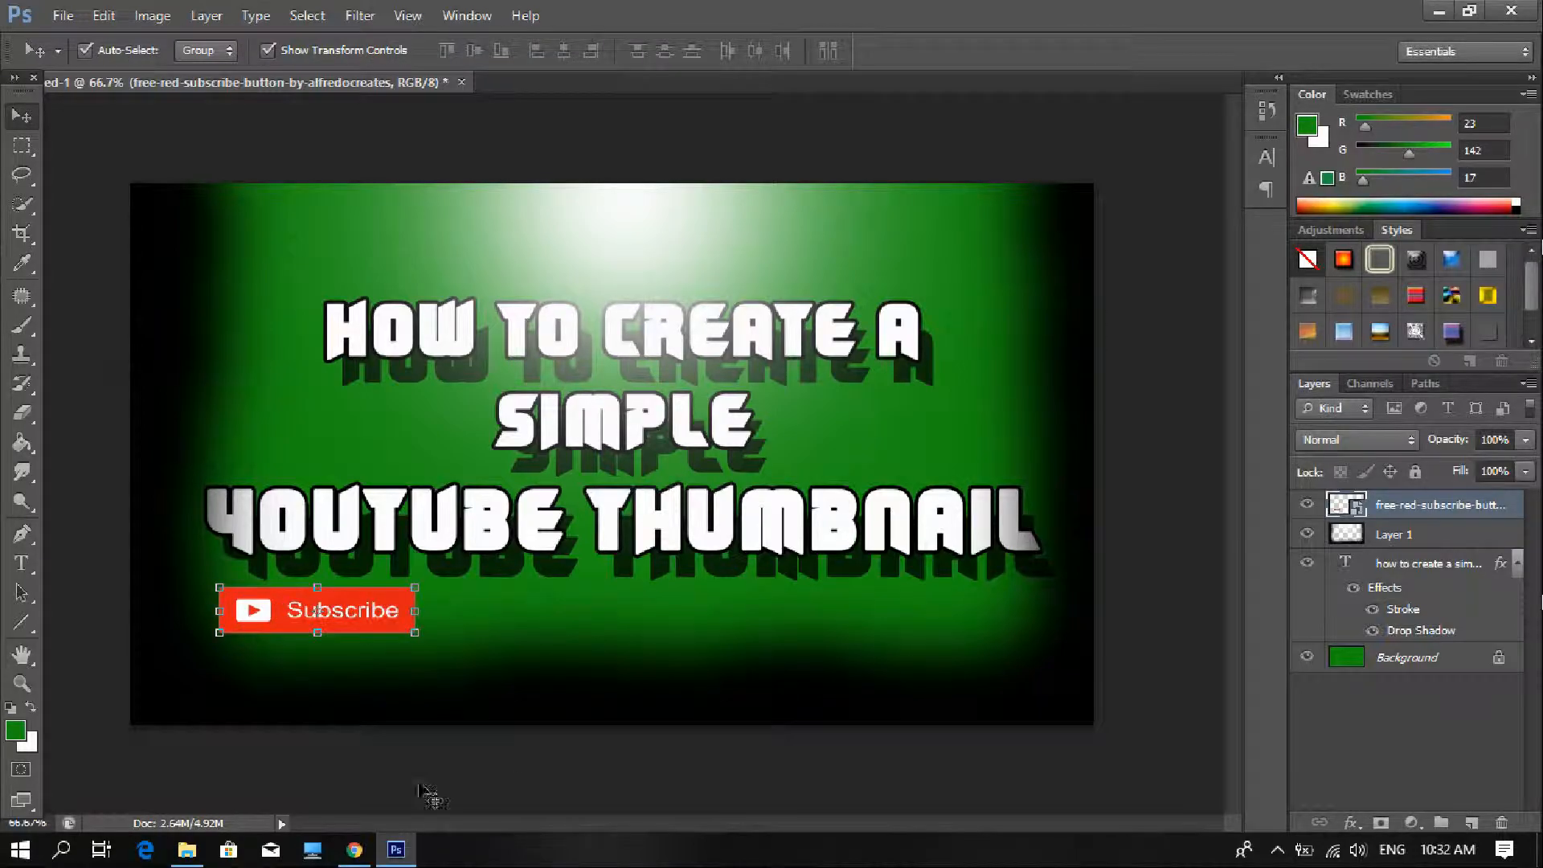
Add a Drop Shadow with distance 34 px and size 0 px to the Subscribe button layer, leaving its Stroke disabled, and apply the style.
left_click(618, 621)
left_click(356, 619)
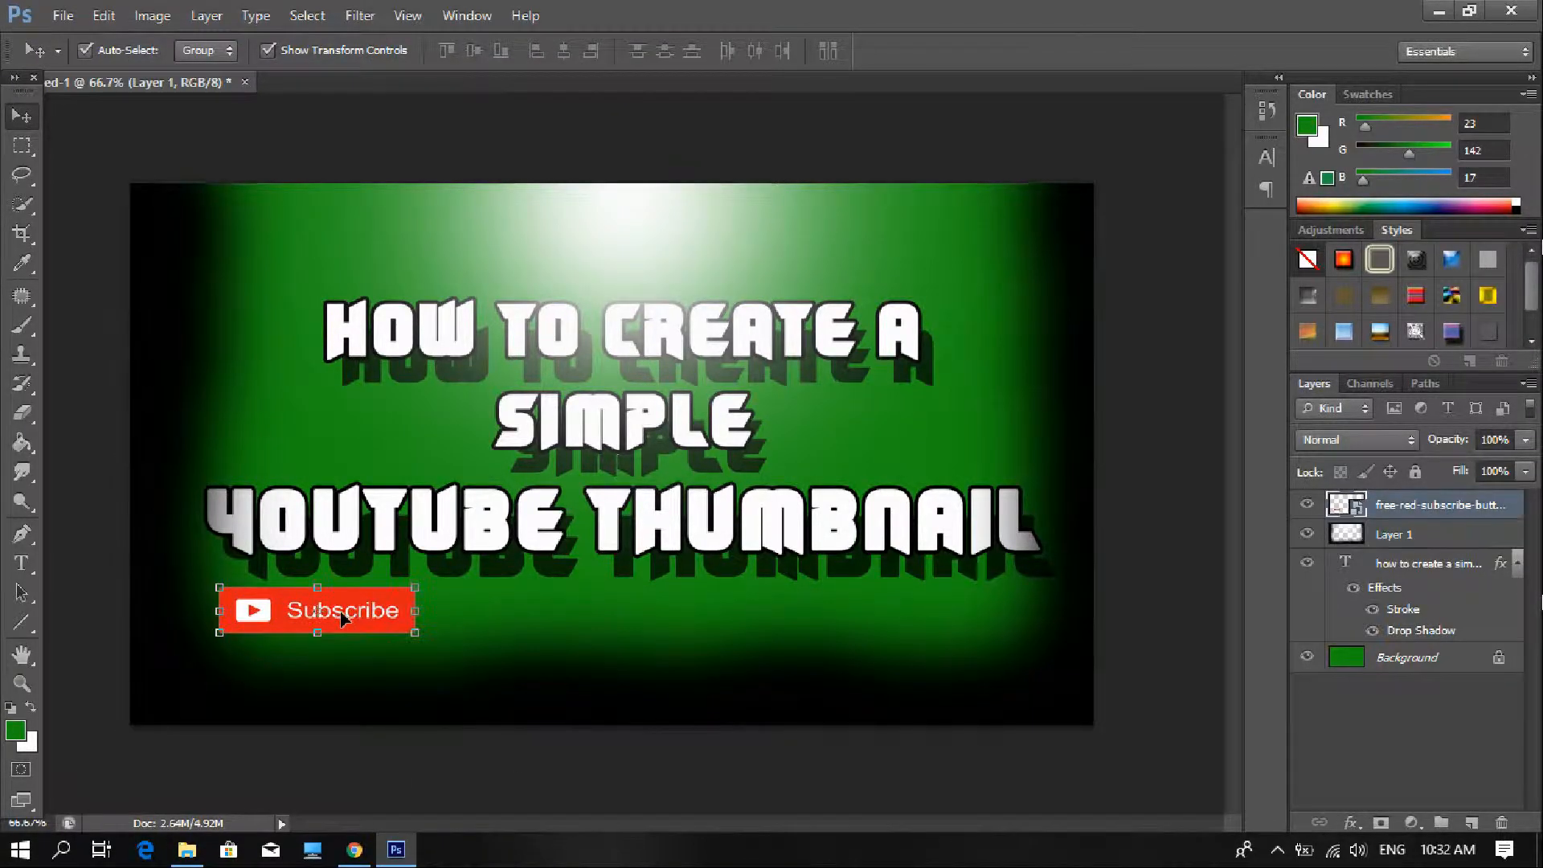
right_click(1434, 512)
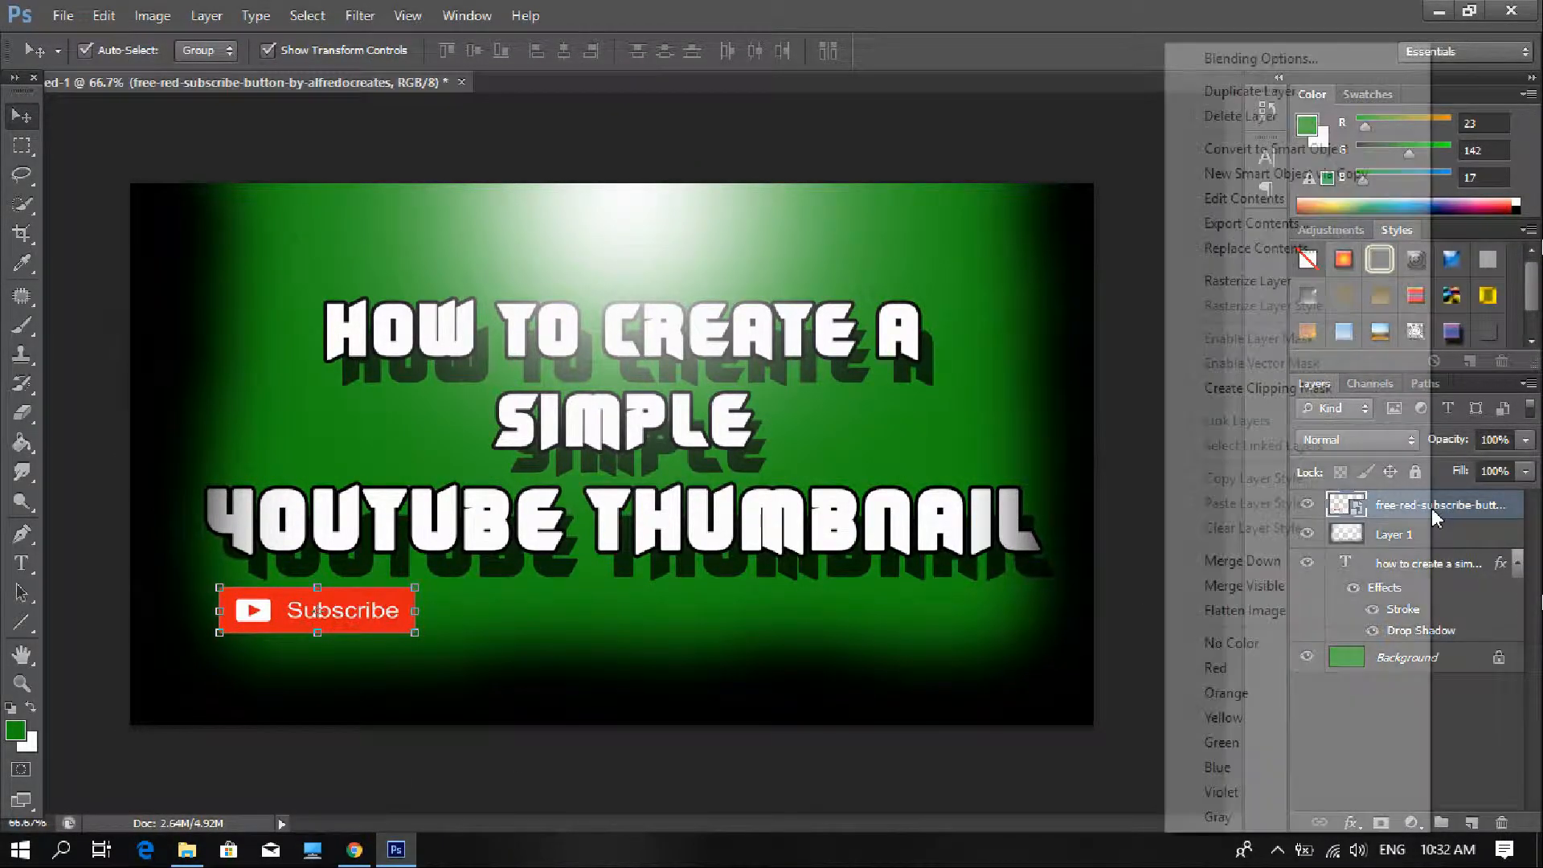
left_click(1286, 61)
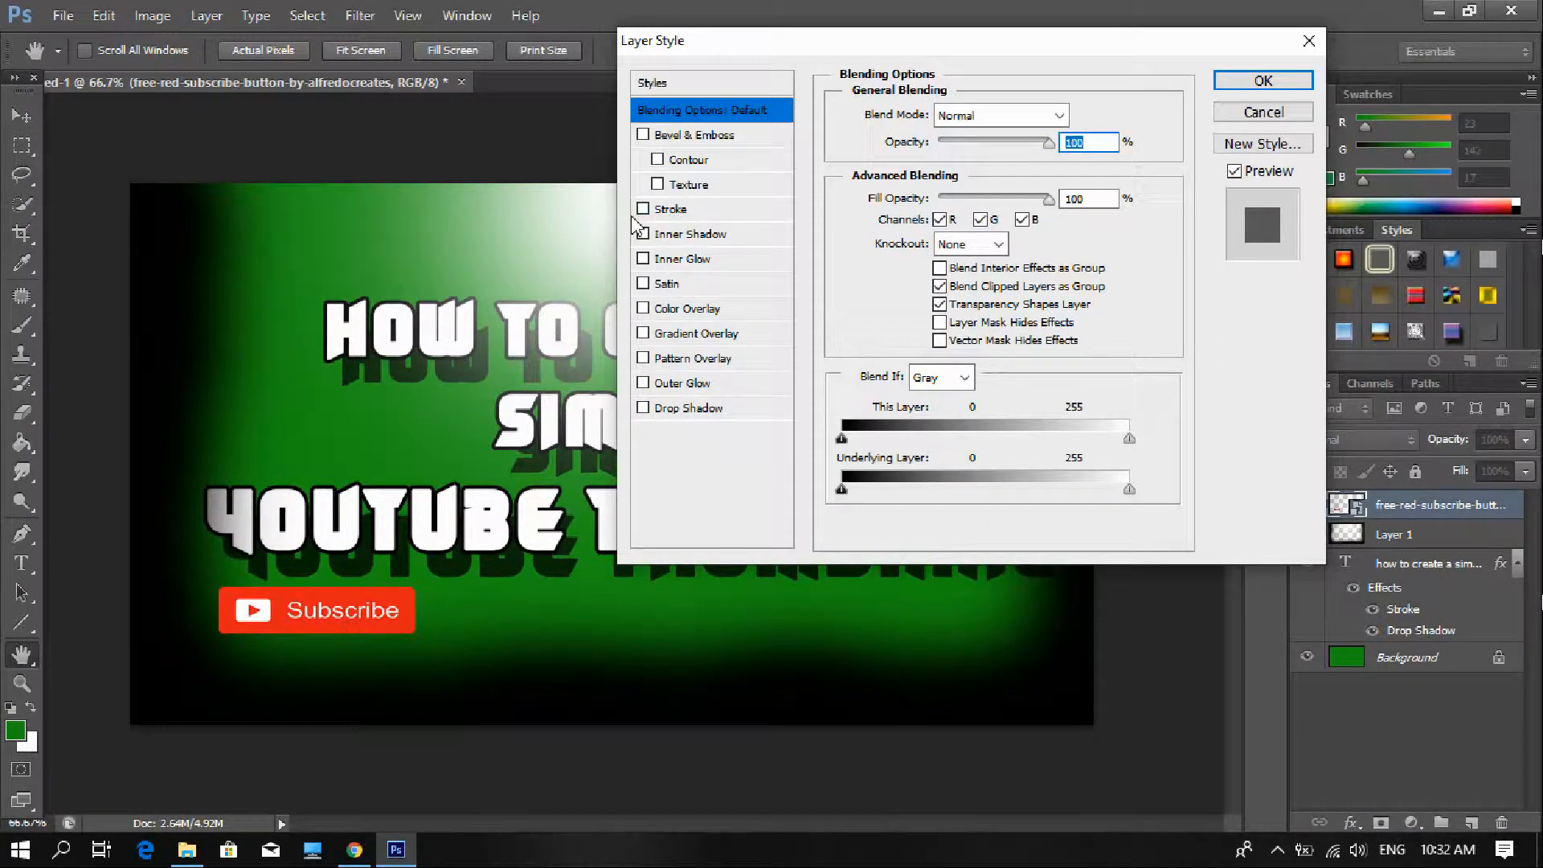
left_click(643, 211)
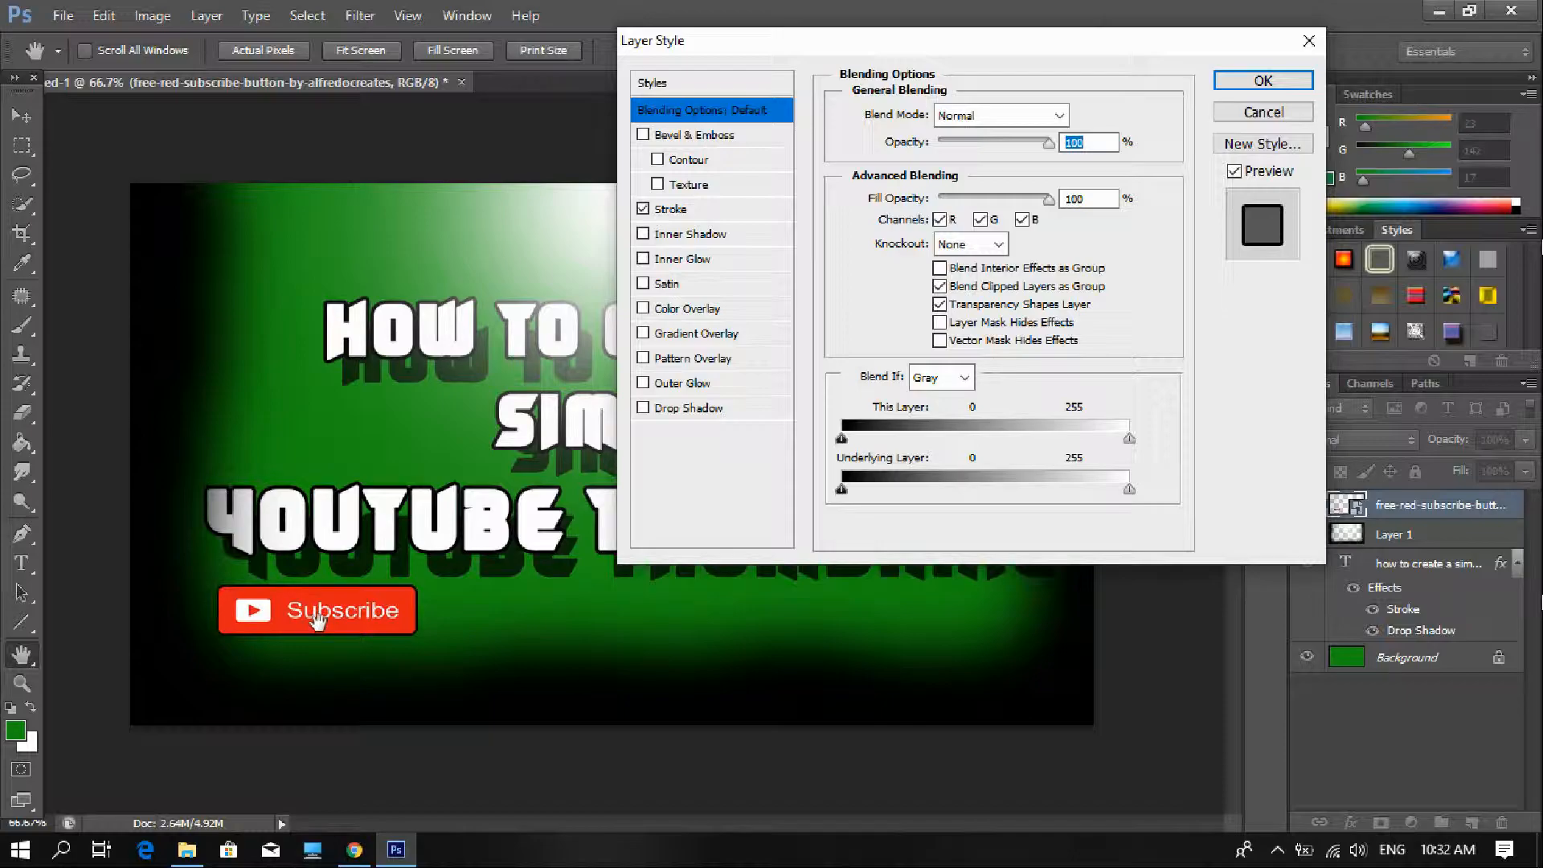
left_click(643, 209)
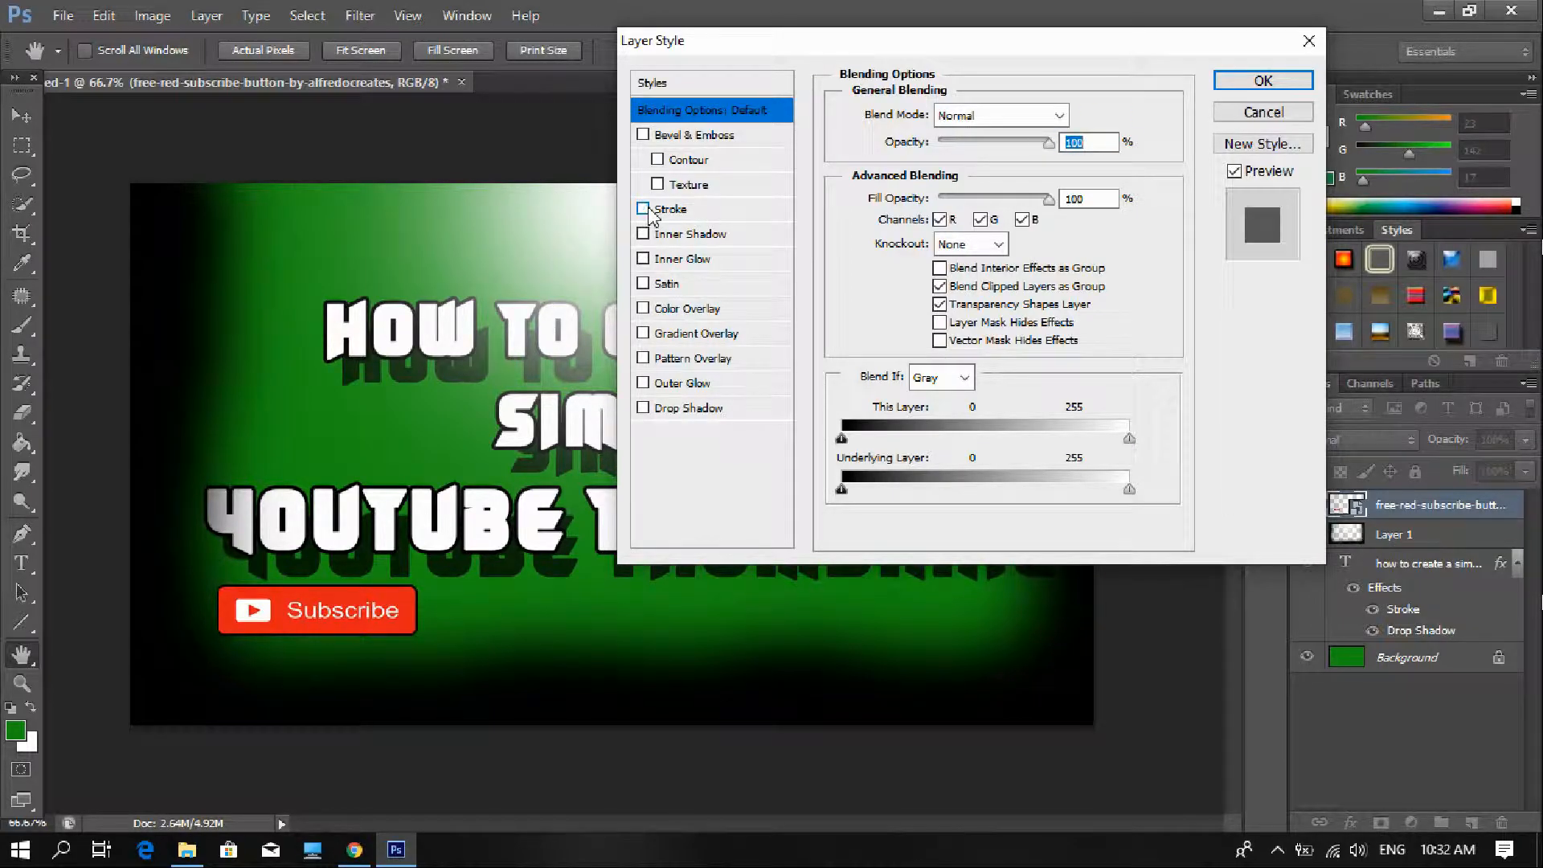
left_click(683, 410)
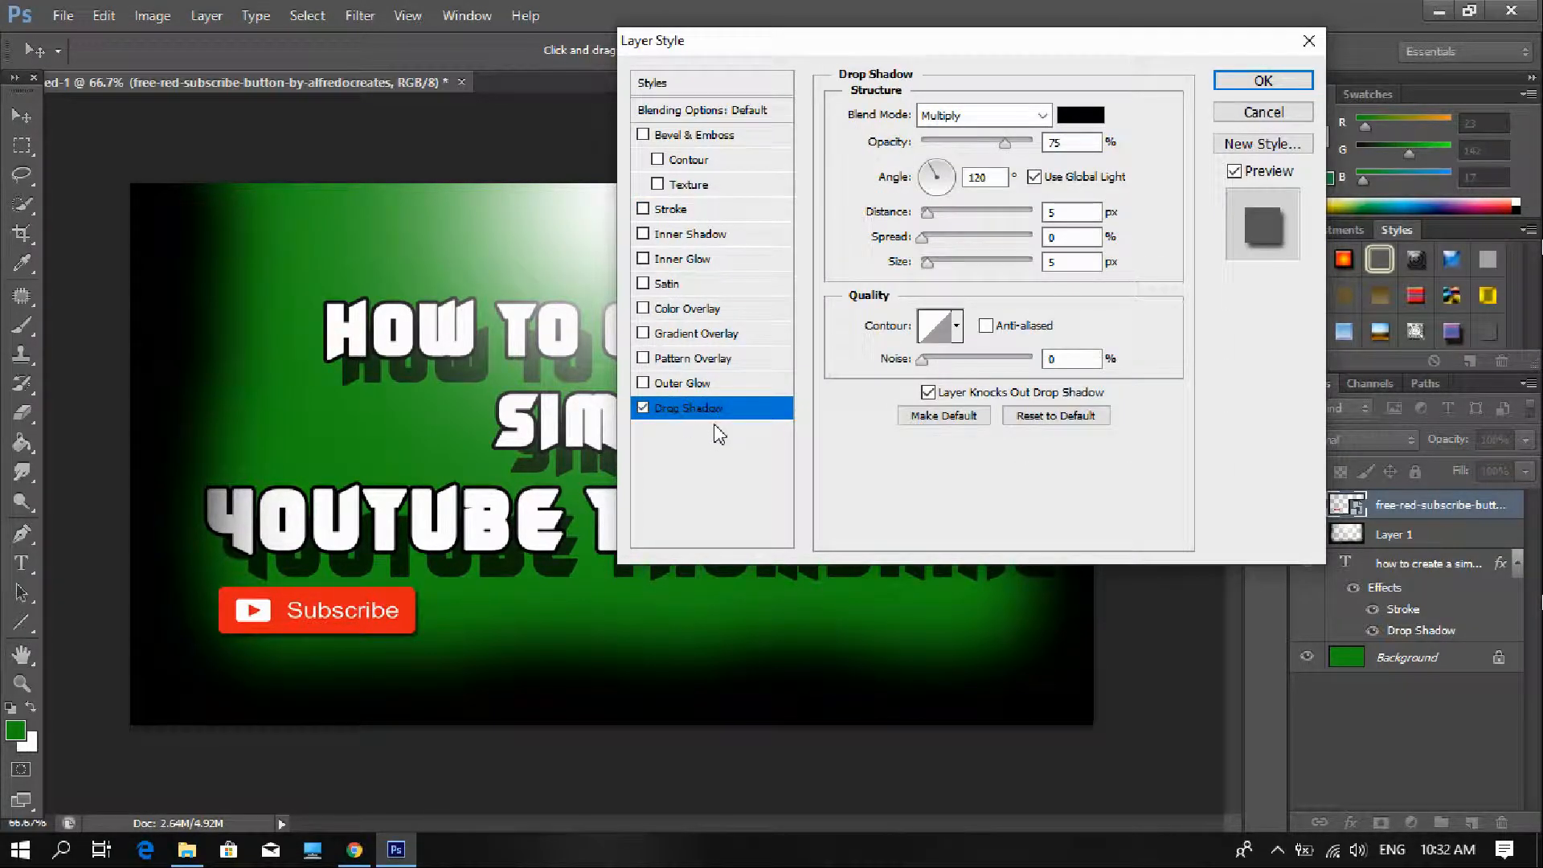
left_click_drag(929, 218, 922, 268)
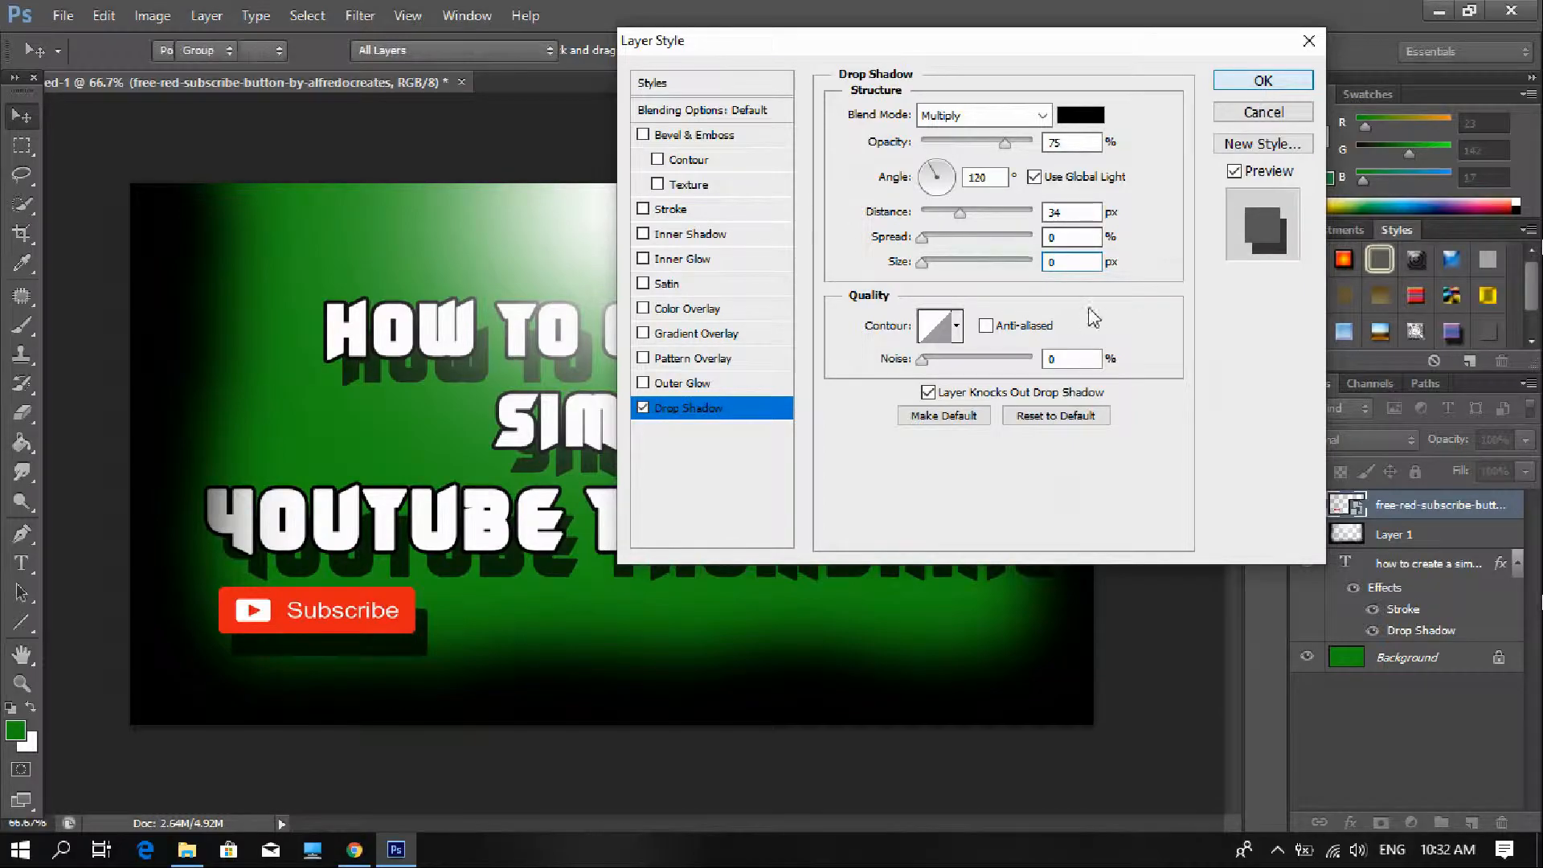
key("Return")
left_click(550, 623)
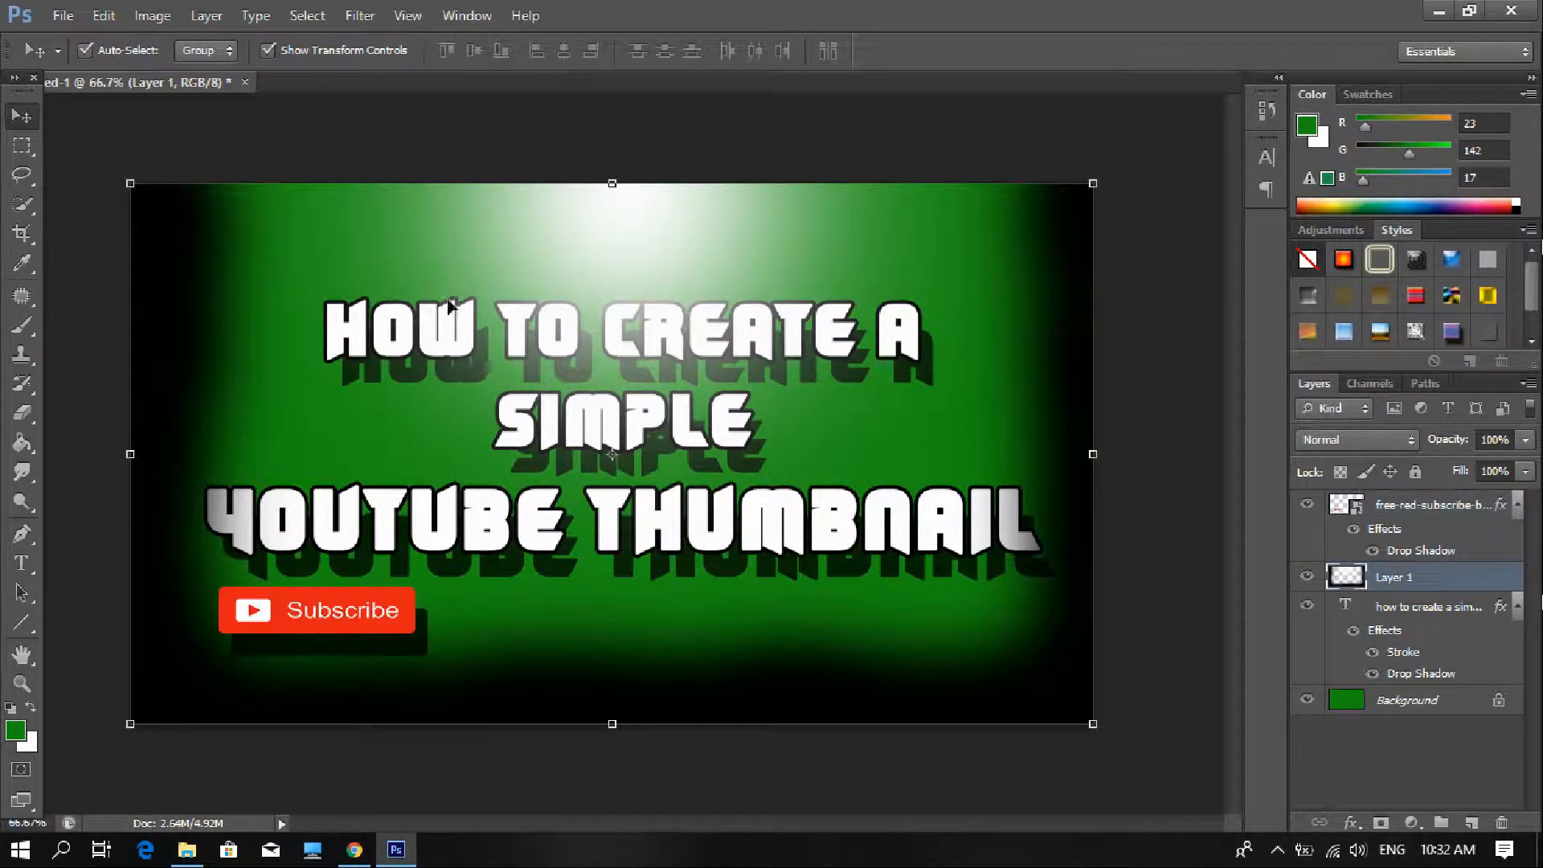
Save the thumbnail to the Desktop as th.jpg in JPEG format with maximum quality 12 and progressive format, then deselect the layer.
left_click(63, 15)
left_click(102, 289)
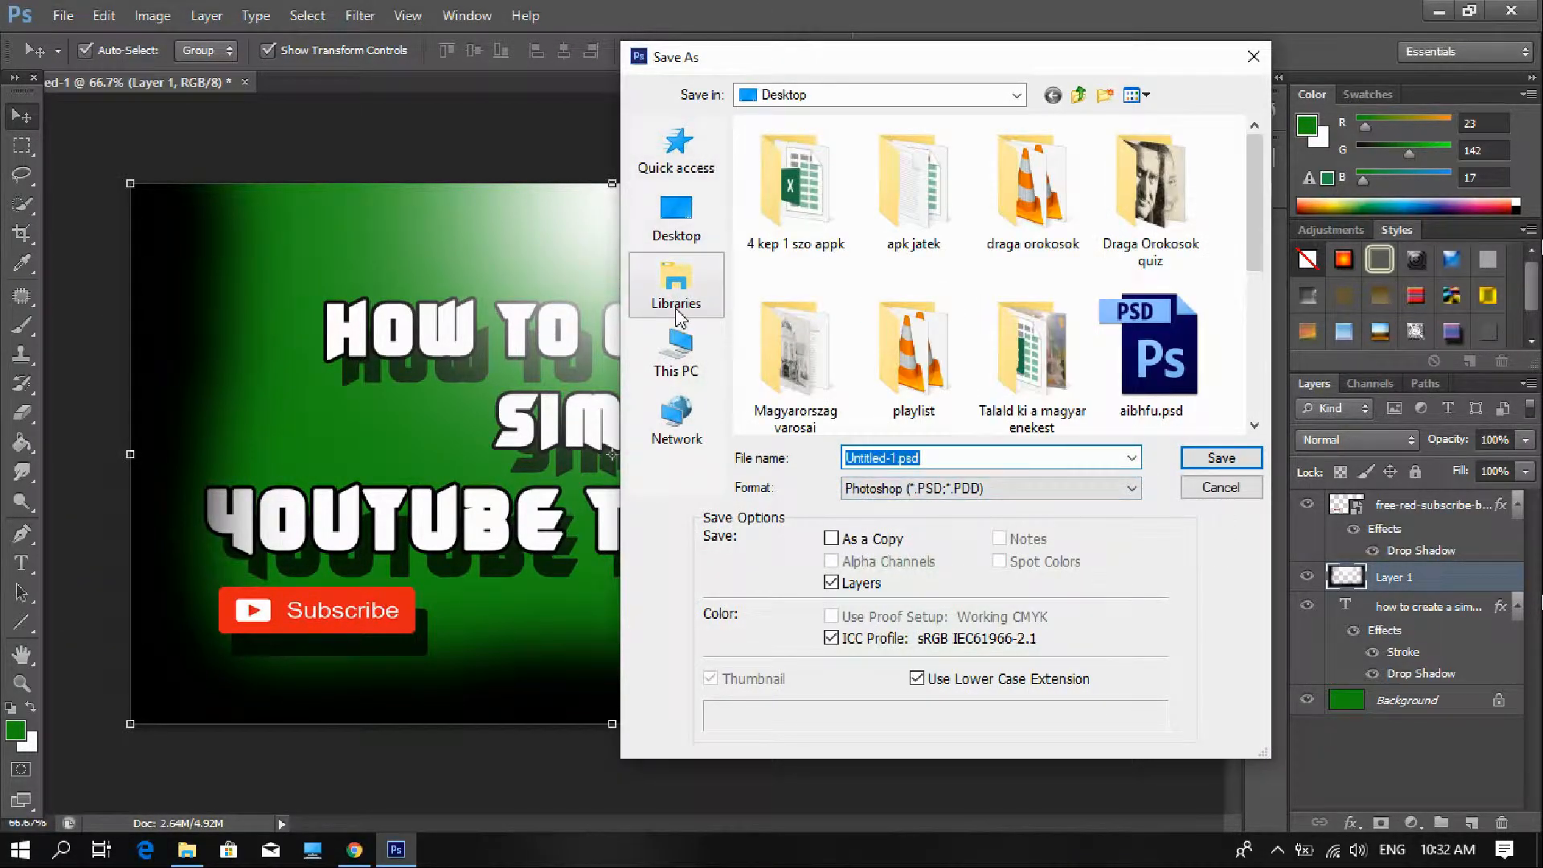
type("th")
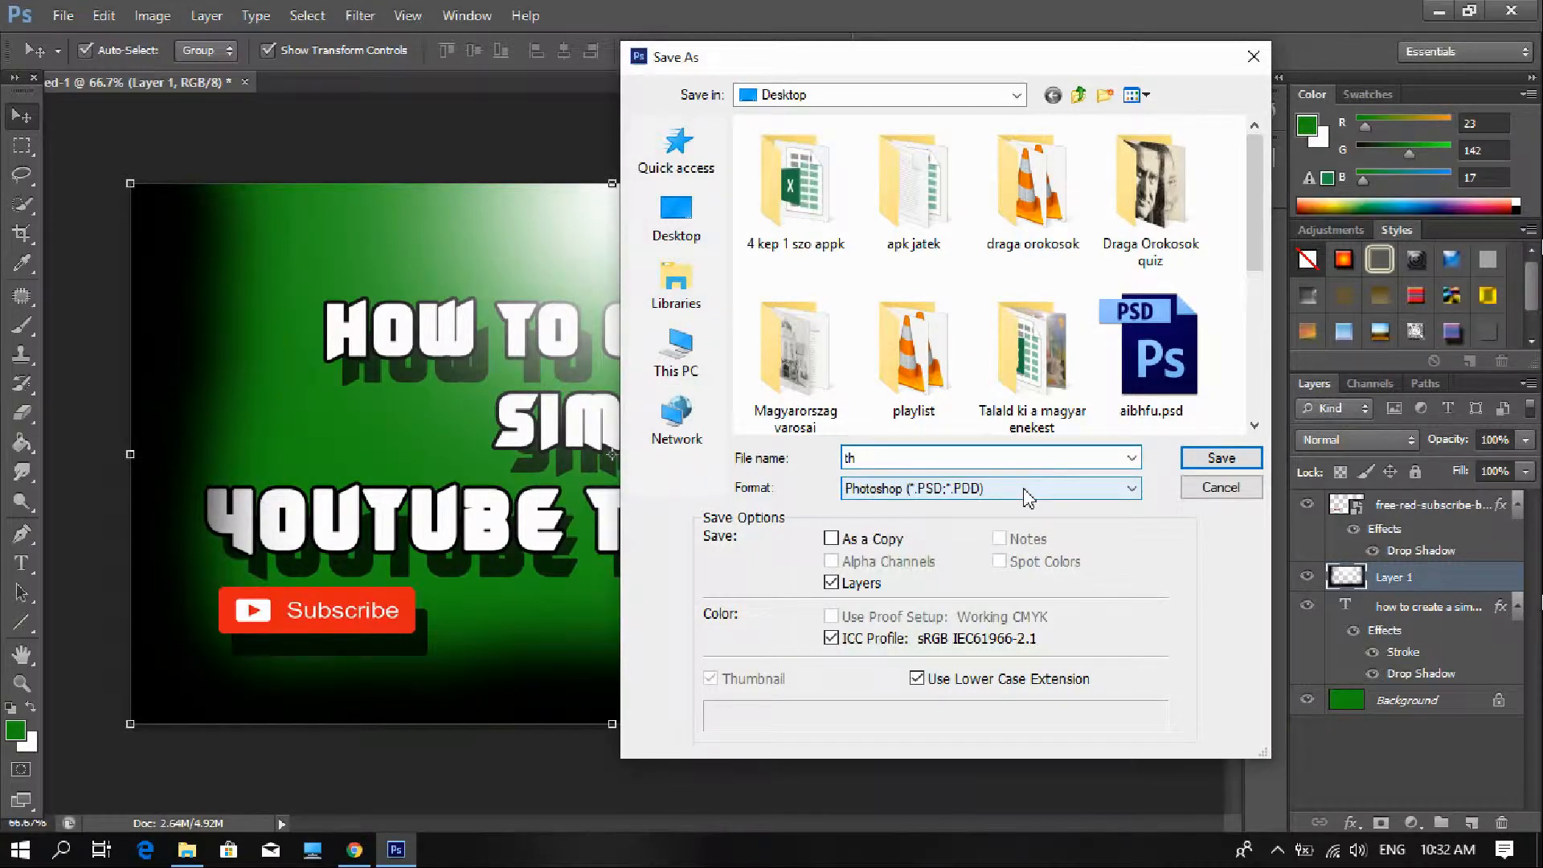
left_click(1029, 498)
left_click(949, 612)
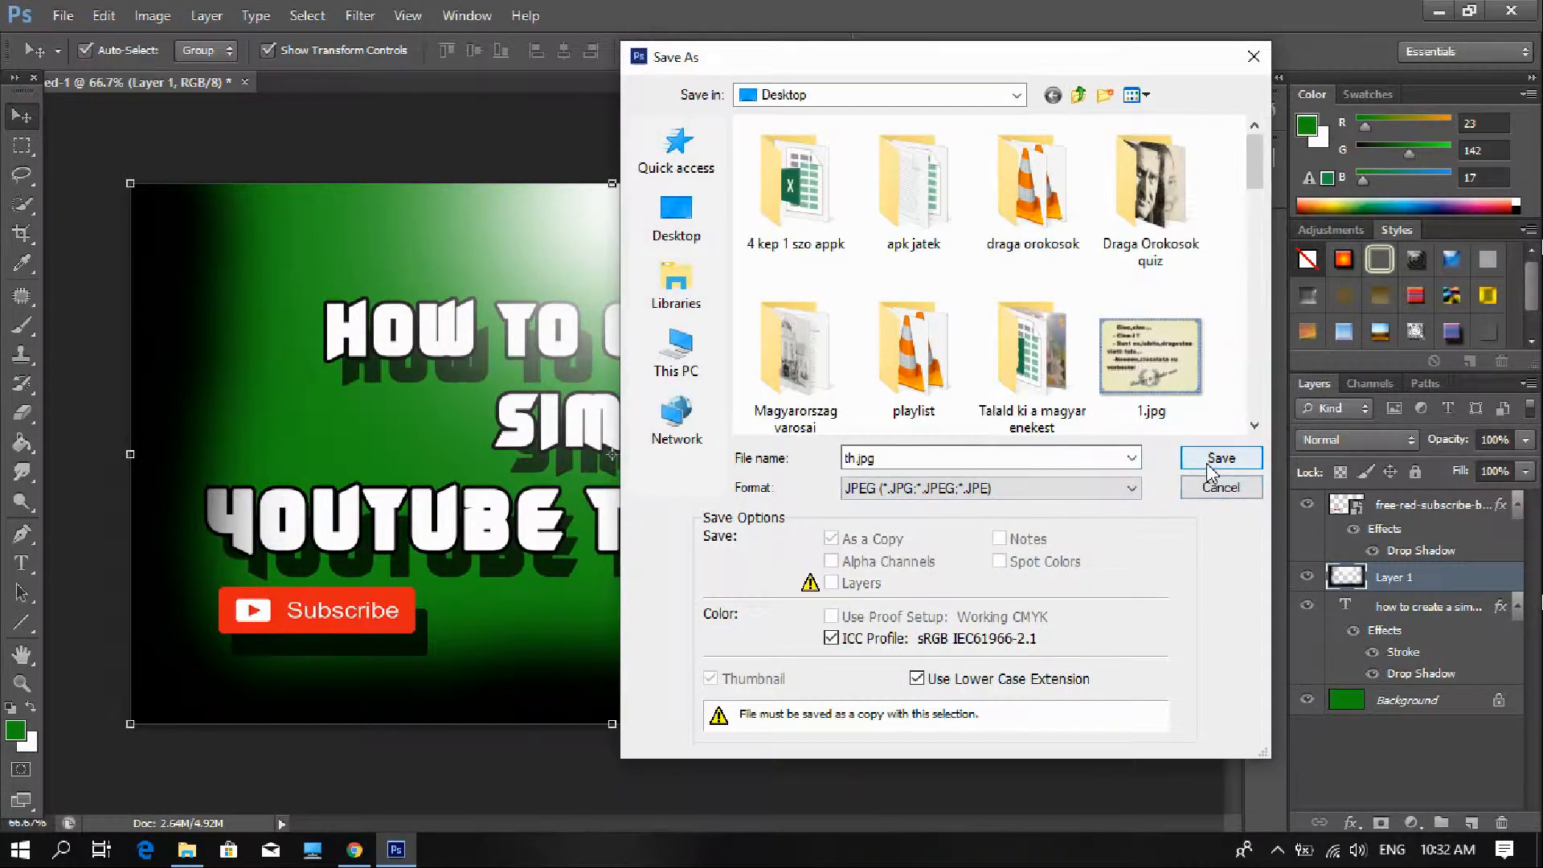
left_click(1208, 465)
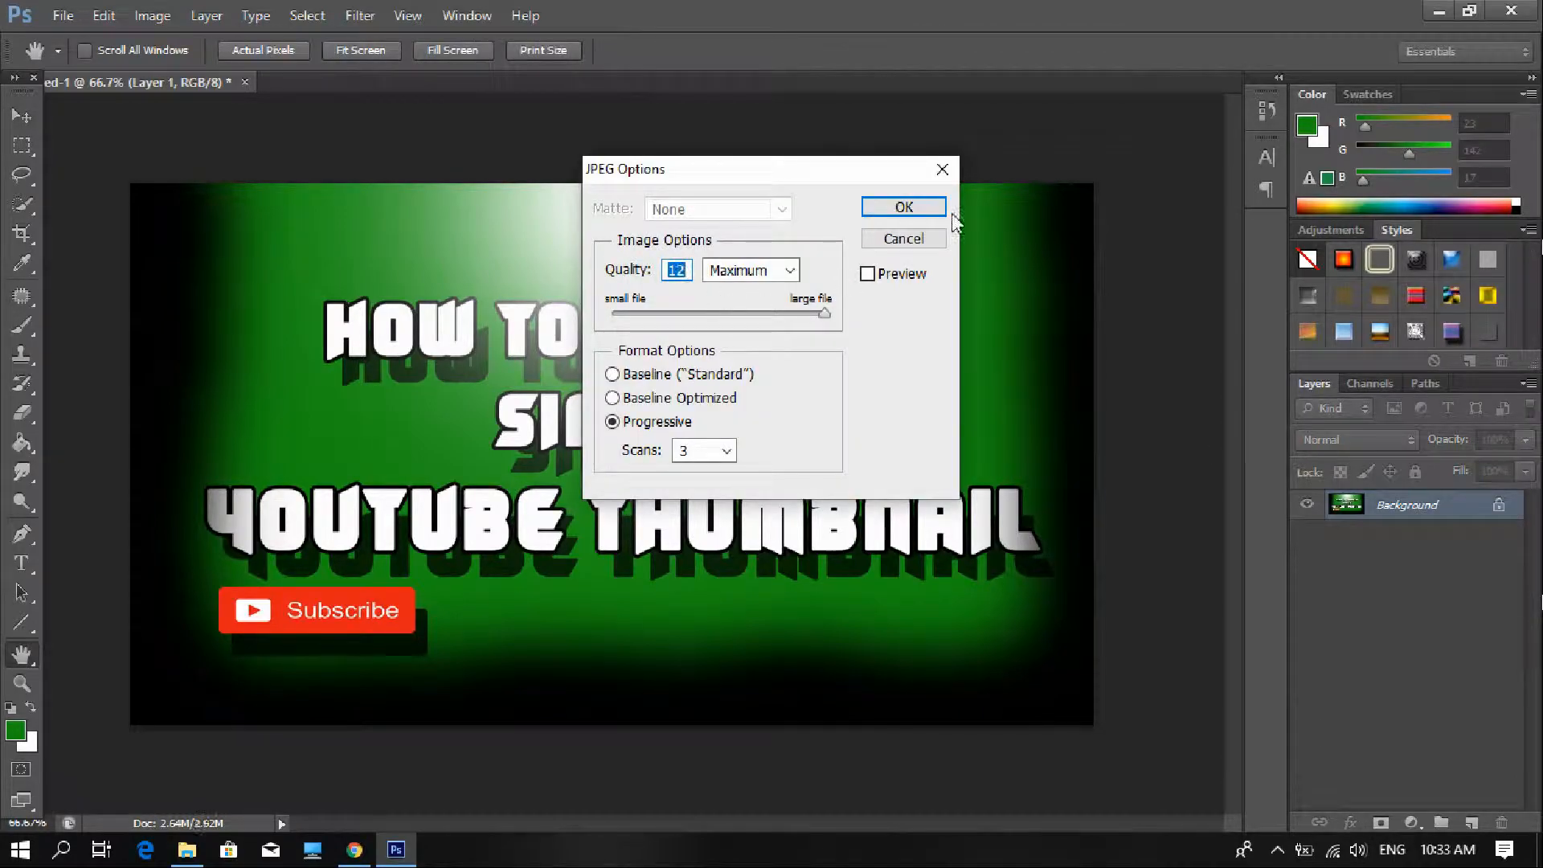
left_click(903, 207)
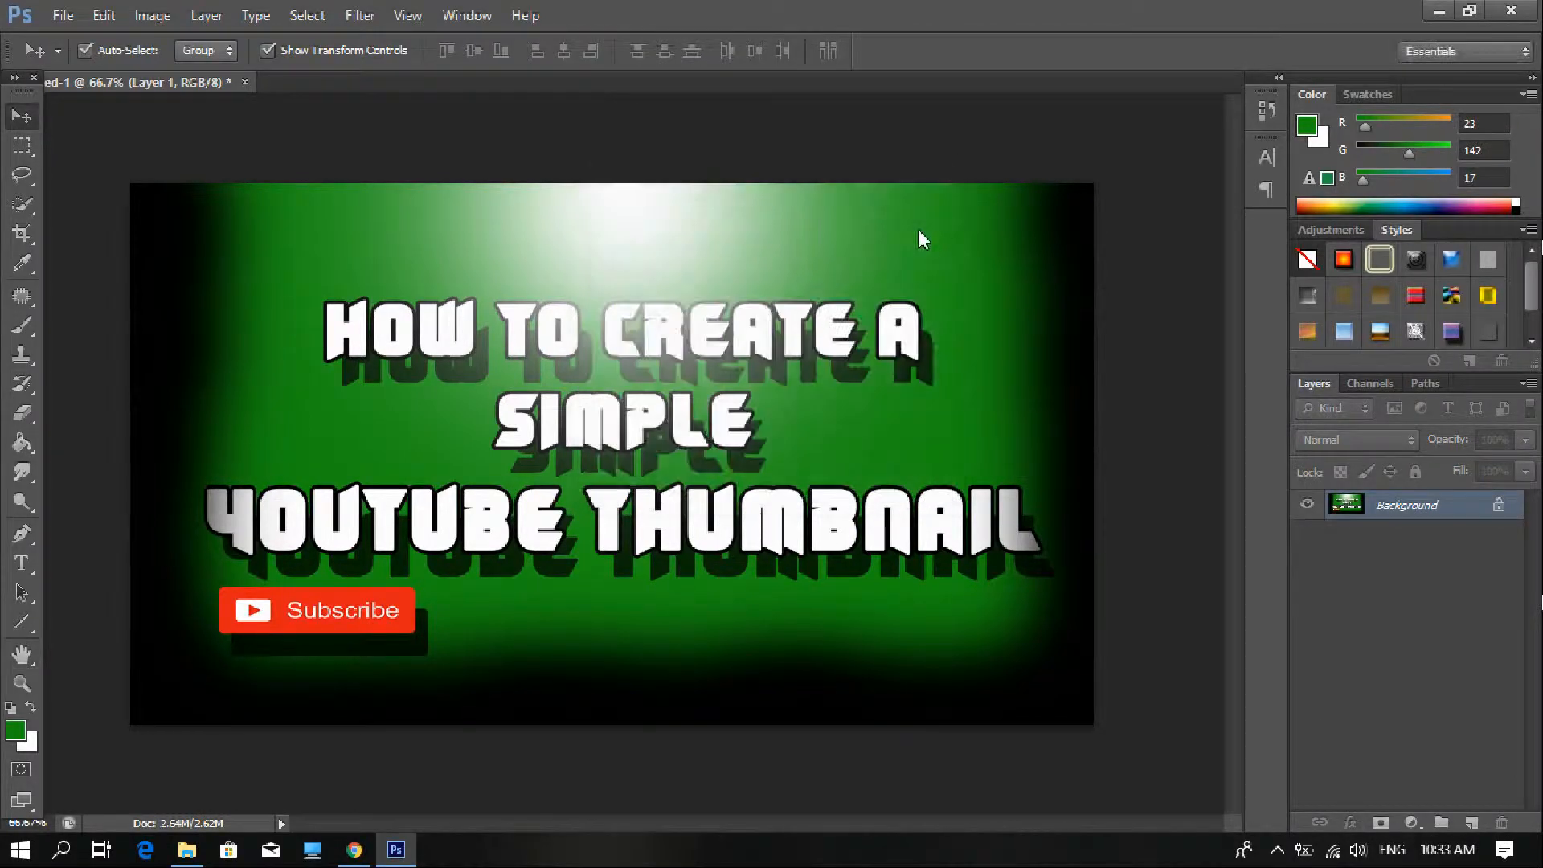
left_click(1190, 556)
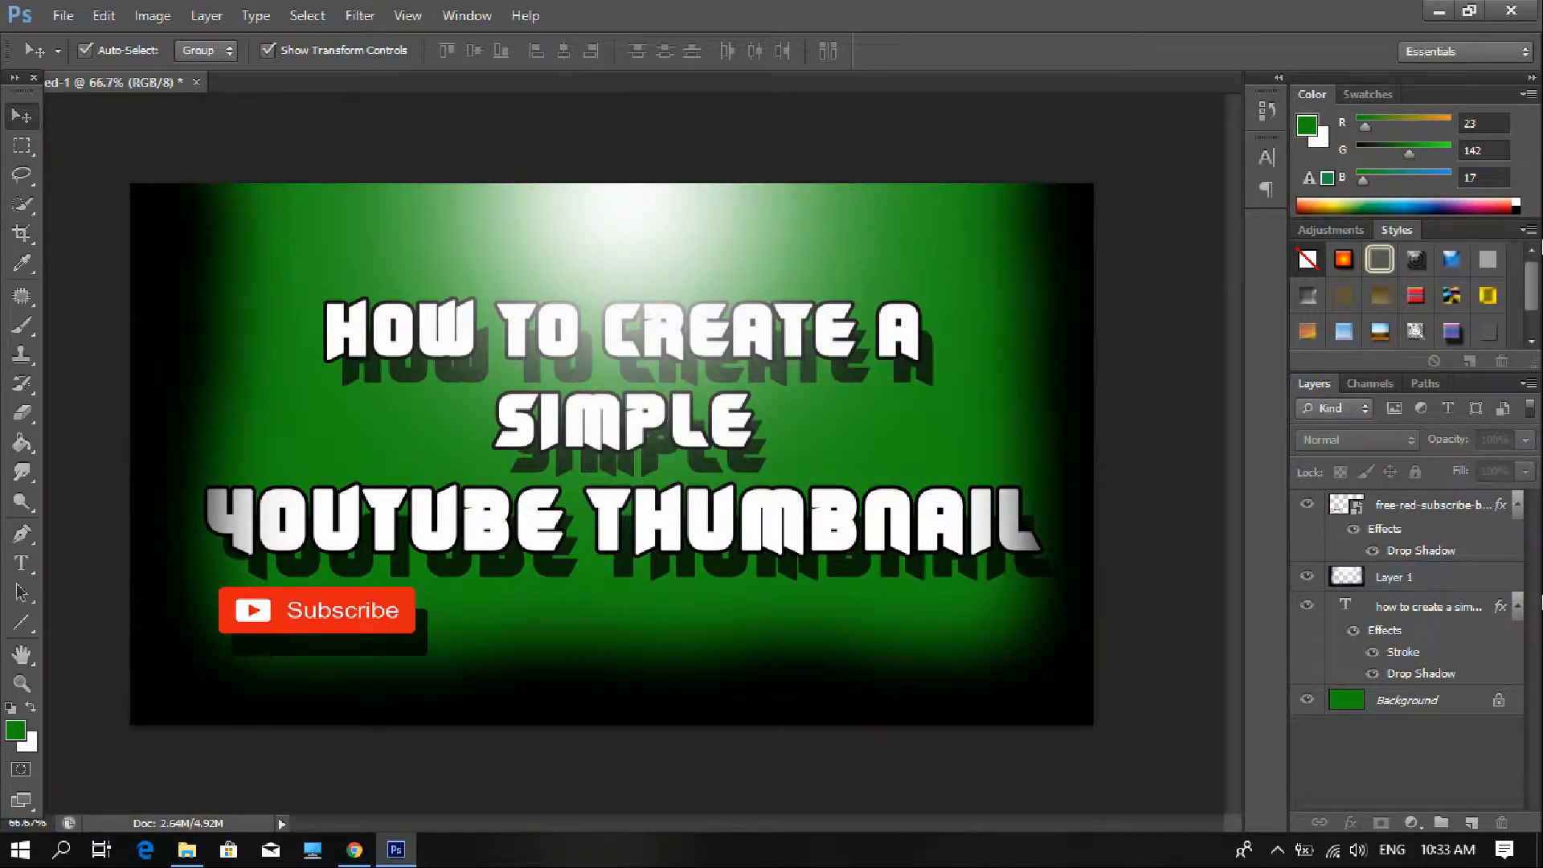